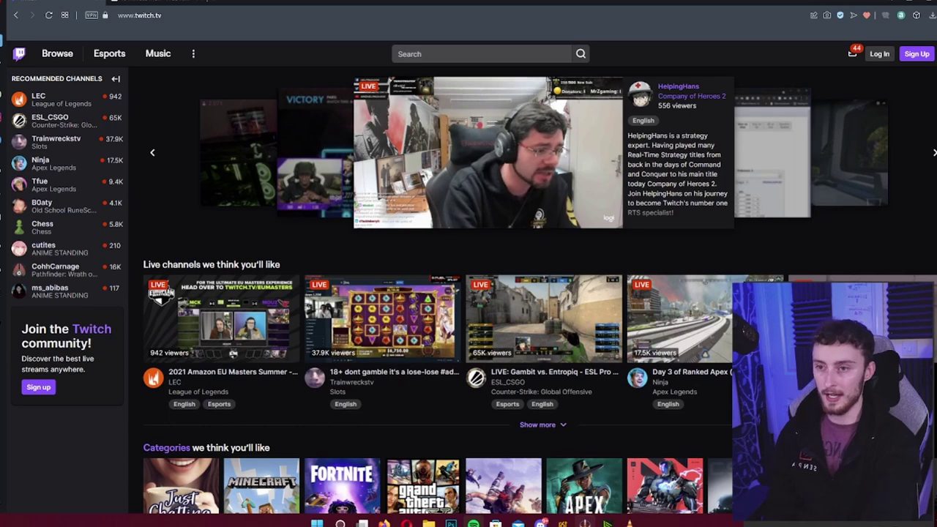
# Step: Switch the site to the light theme, then back to the dark theme
pyautogui.click(931, 54)
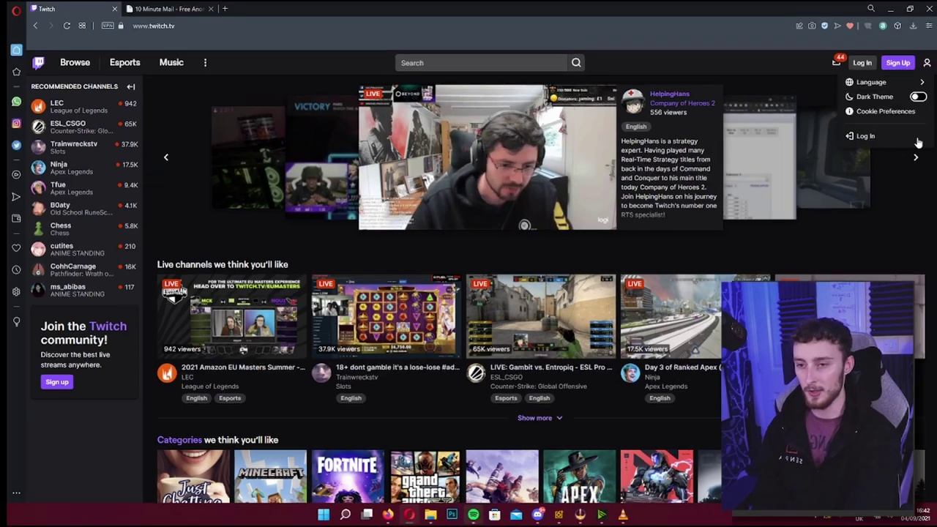
pyautogui.click(931, 89)
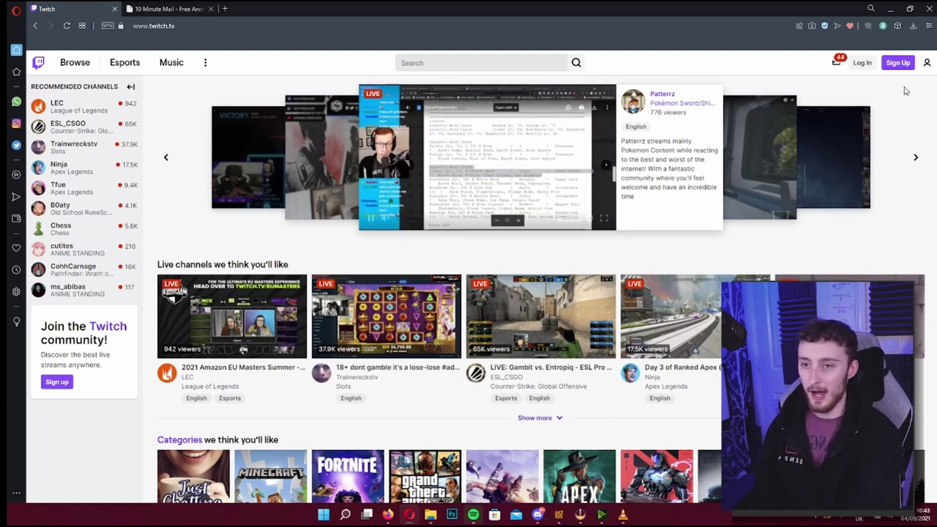
pyautogui.click(927, 64)
pyautogui.click(919, 98)
pyautogui.click(913, 222)
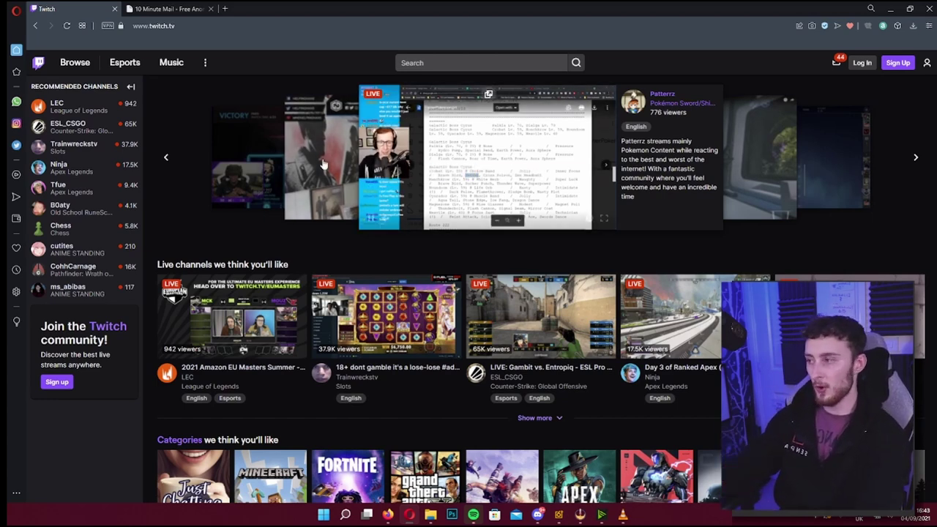
# Step: Start a new account on the Join Twitch today form and enter the chosen username
pyautogui.moveTo(87, 129)
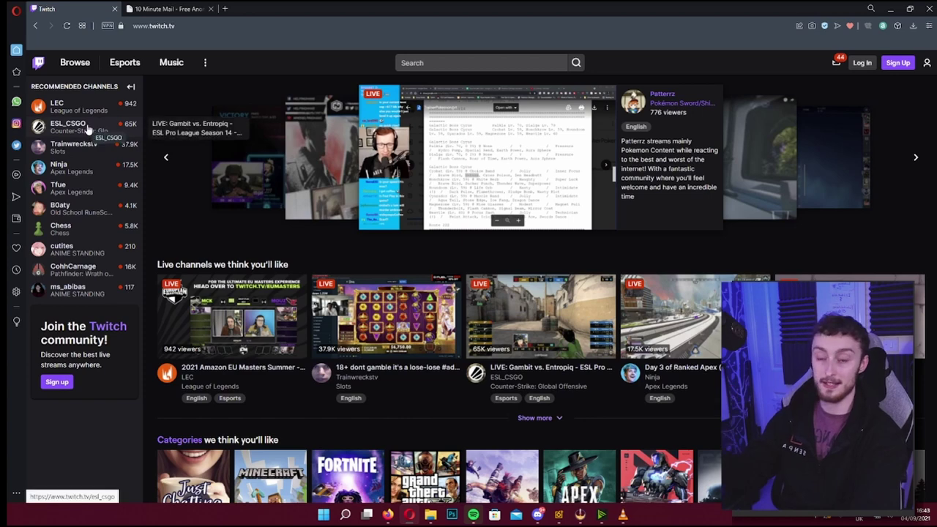
pyautogui.moveTo(91, 170)
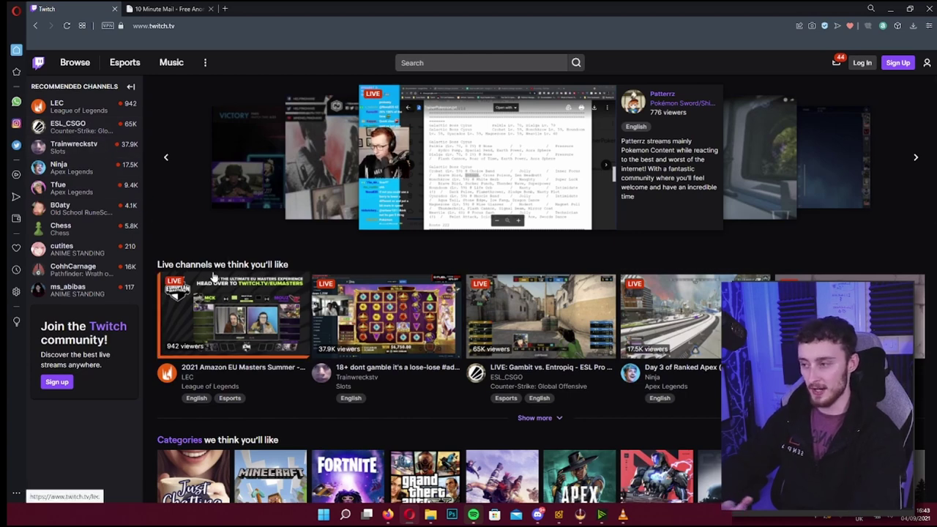
pyautogui.scroll(-2, 388, 312)
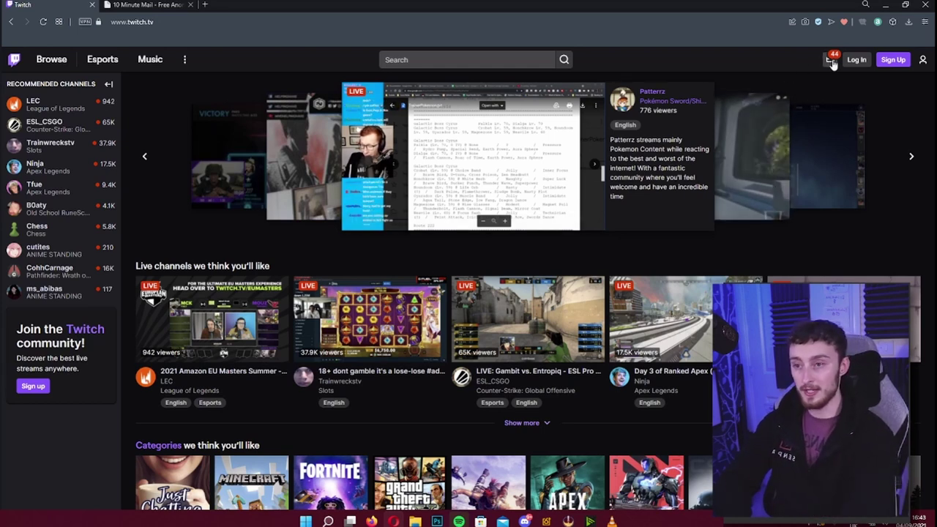
pyautogui.click(893, 62)
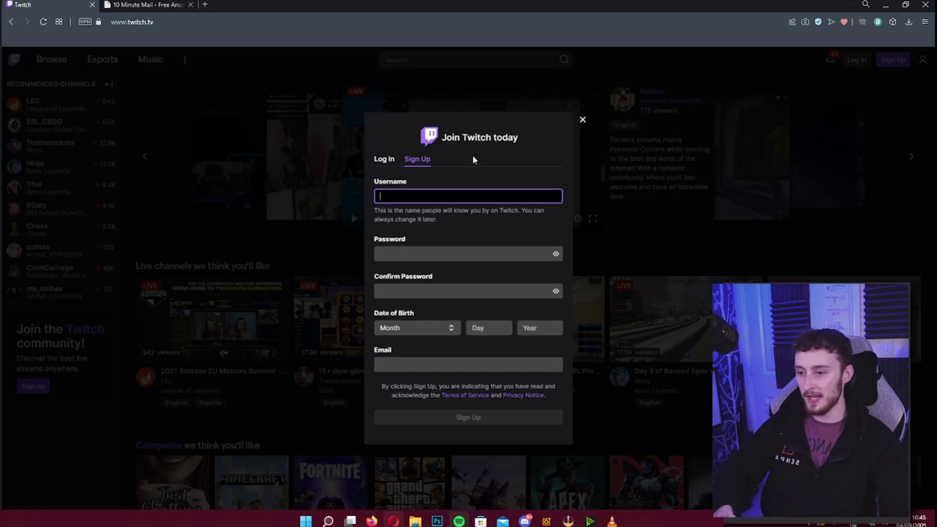
pyautogui.write('A')
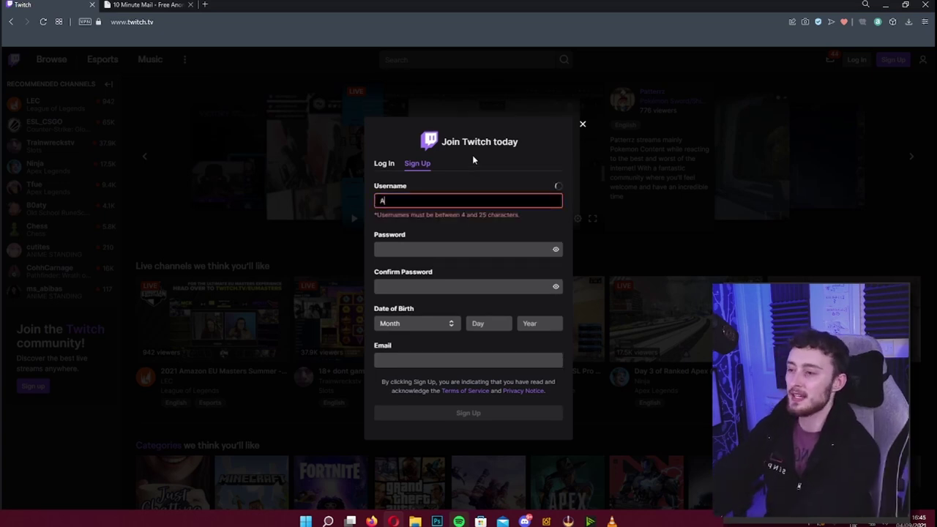
pyautogui.write('ppl')
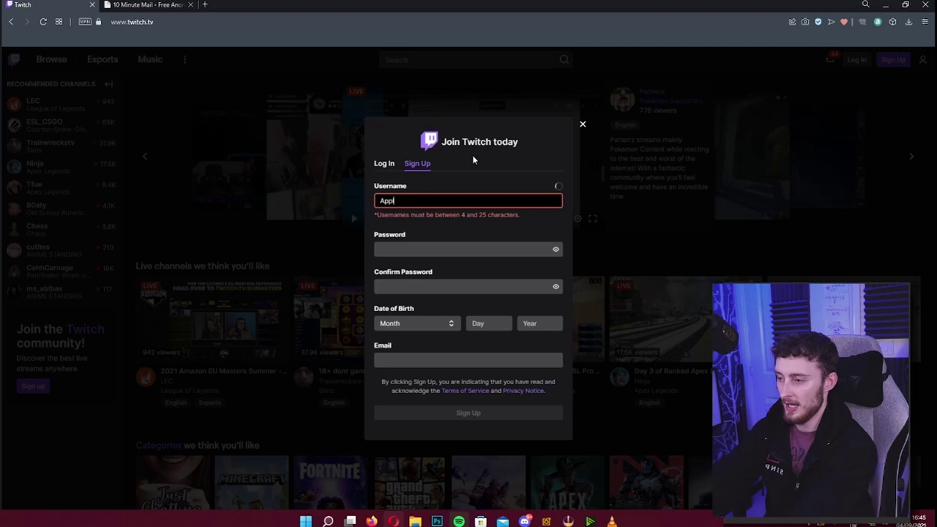
pyautogui.write('esAndBana')
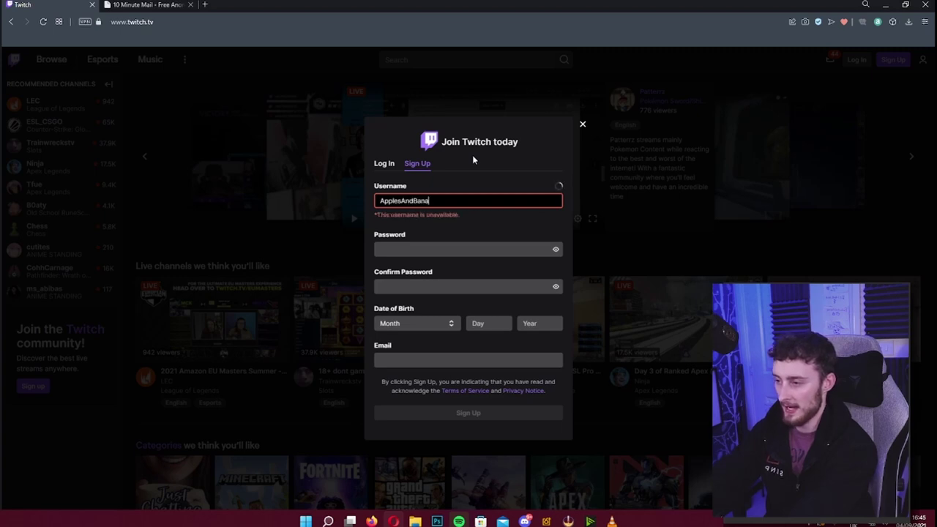
pyautogui.write('nas12')
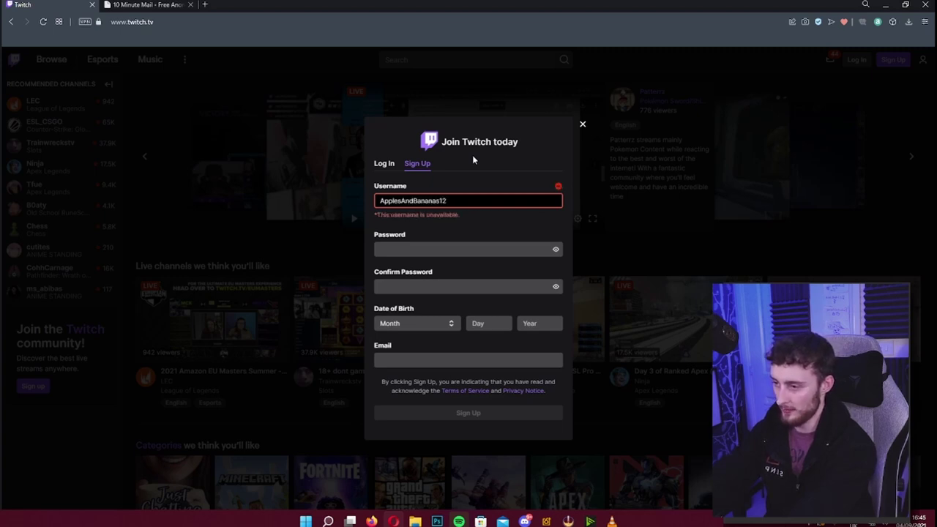
pyautogui.write('35')
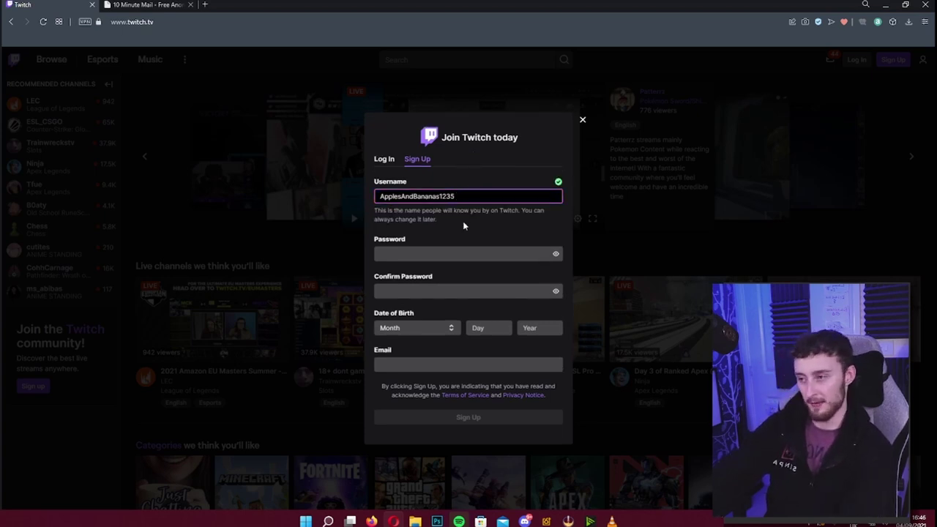
# Step: Replace the too-short password with a longer pasted one rated Fair, moving to Confirm Password
pyautogui.click(434, 254)
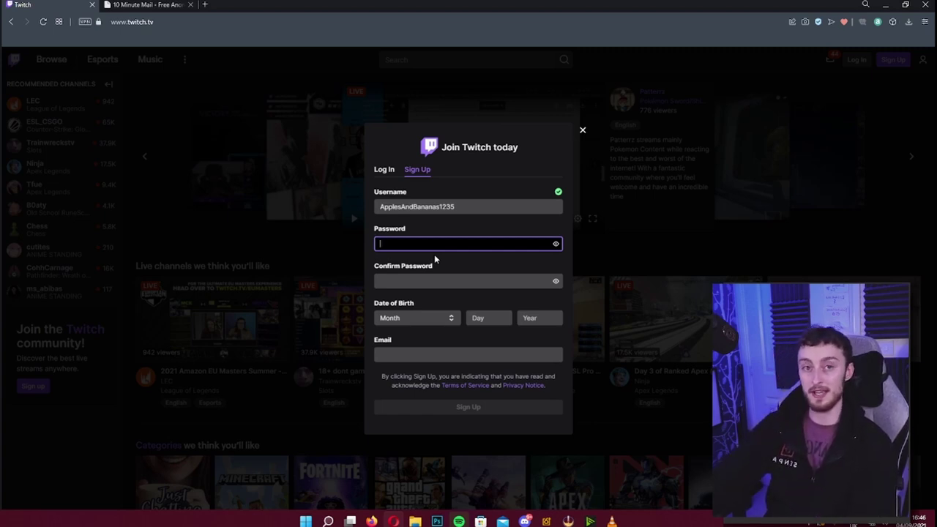
pyautogui.write('•••')
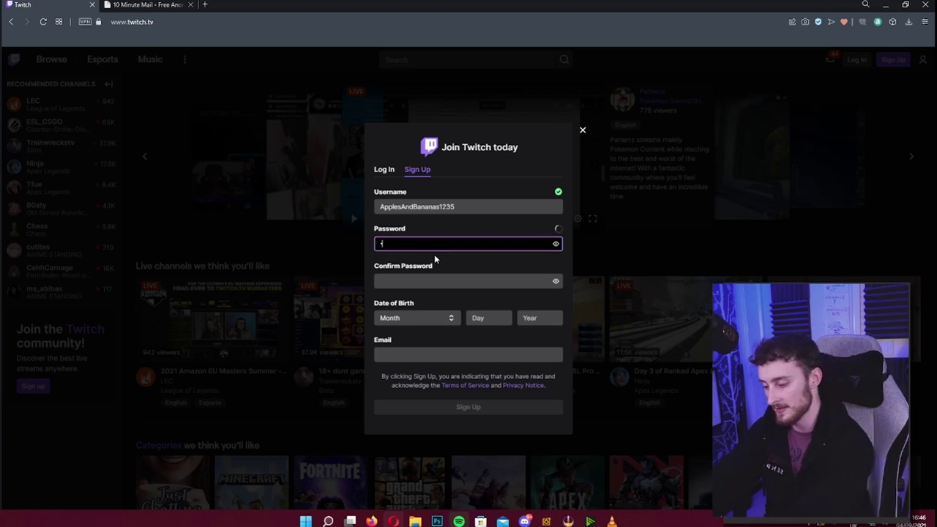
pyautogui.write('•••')
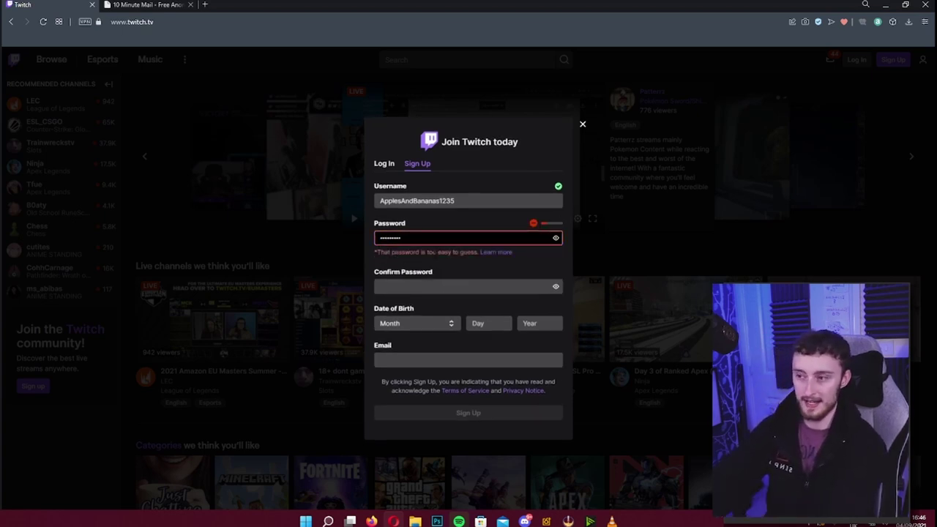
pyautogui.press('BackSpace')
pyautogui.press('BackSpace')
pyautogui.press('BackSpace')
pyautogui.press('BackSpace')
pyautogui.press('BackSpace')
pyautogui.press('BackSpace')
pyautogui.press('BackSpace')
pyautogui.press('BackSpace')
pyautogui.press('BackSpace')
pyautogui.press('BackSpace')
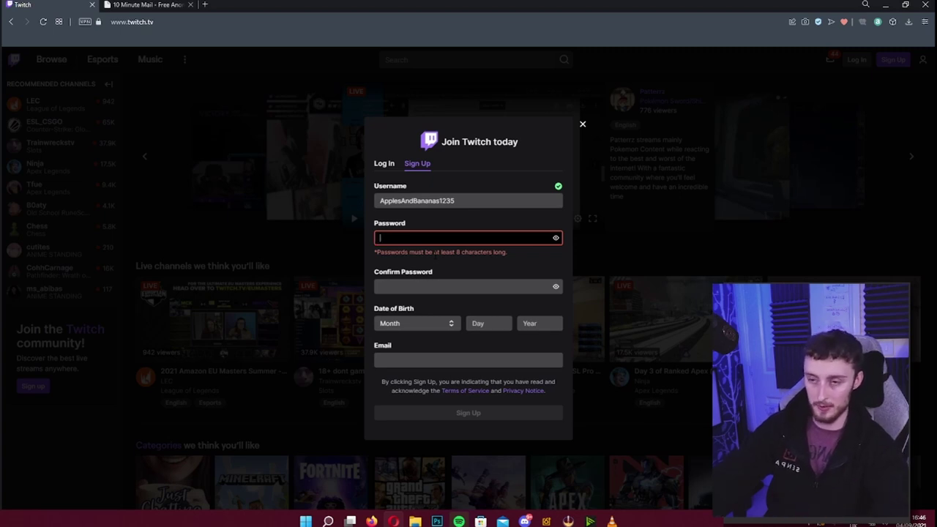
pyautogui.hotkey('ctrl', 'v')
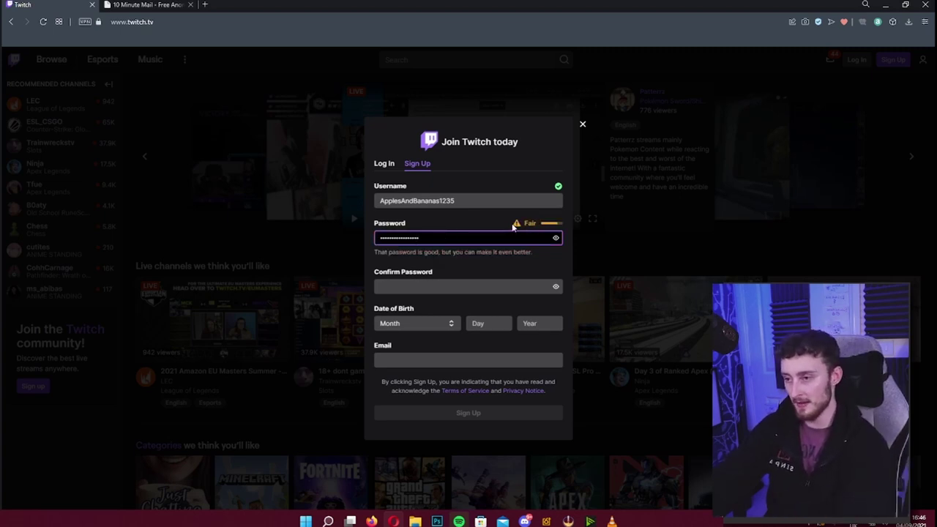
pyautogui.press('Tab')
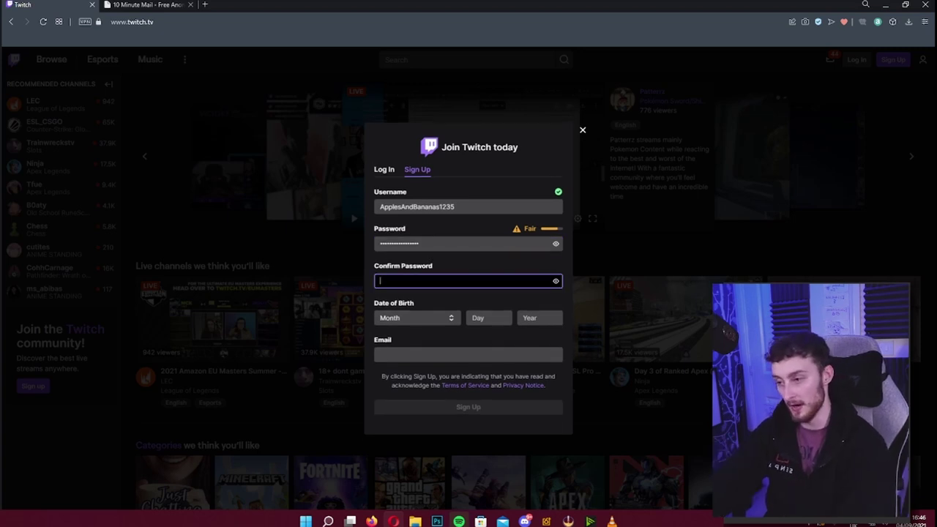
# Step: Paste the password into Confirm Password, then enter the emailed verification code from 10 Minute Mail
pyautogui.hotkey('ctrl', 'v')
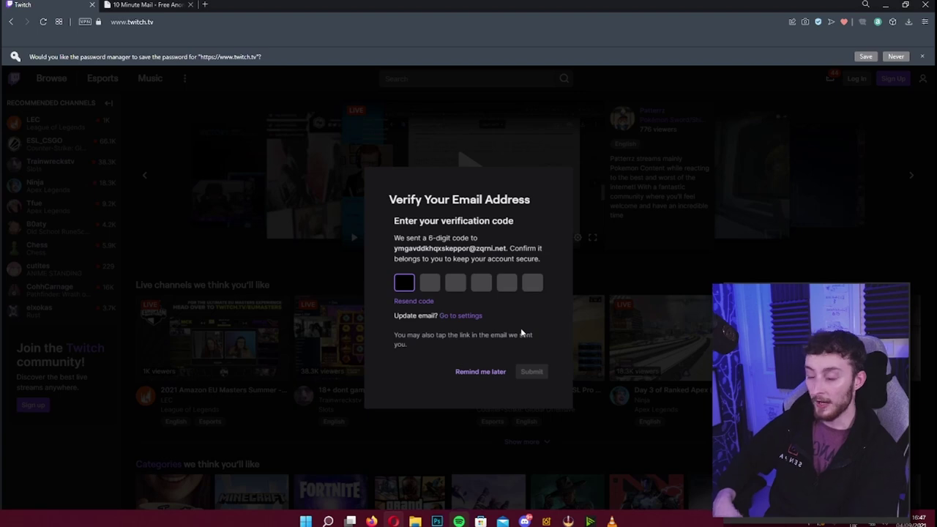
pyautogui.click(170, 4)
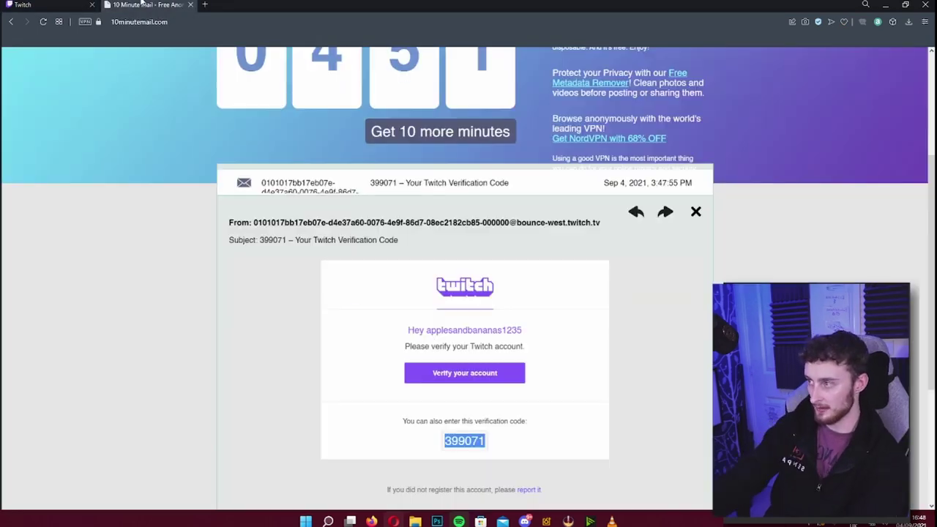
pyautogui.click(22, 4)
pyautogui.hotkey('ctrl', 'v')
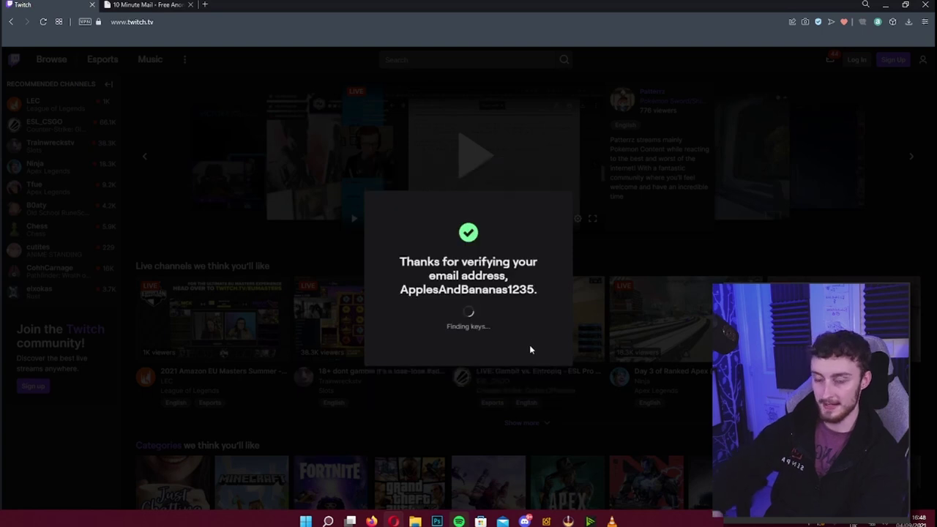
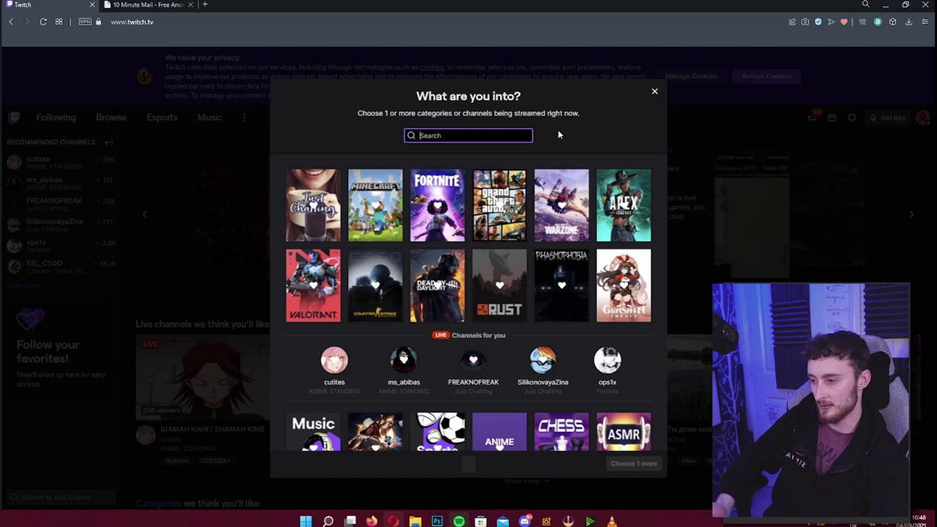
# Step: Select Fortnite, Just Chatting and Grand Theft Auto V as interests, then confirm with Done
pyautogui.click(437, 202)
pyautogui.click(313, 205)
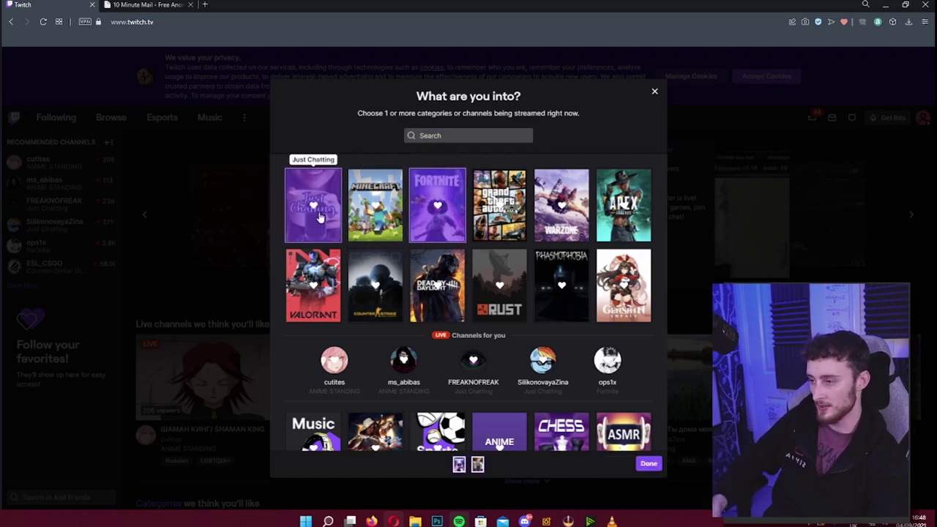
pyautogui.click(499, 205)
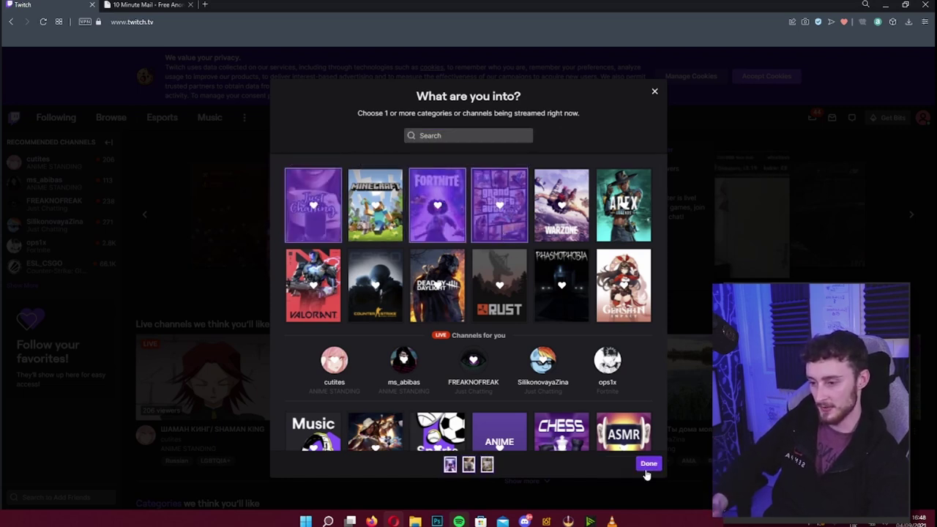
pyautogui.click(646, 465)
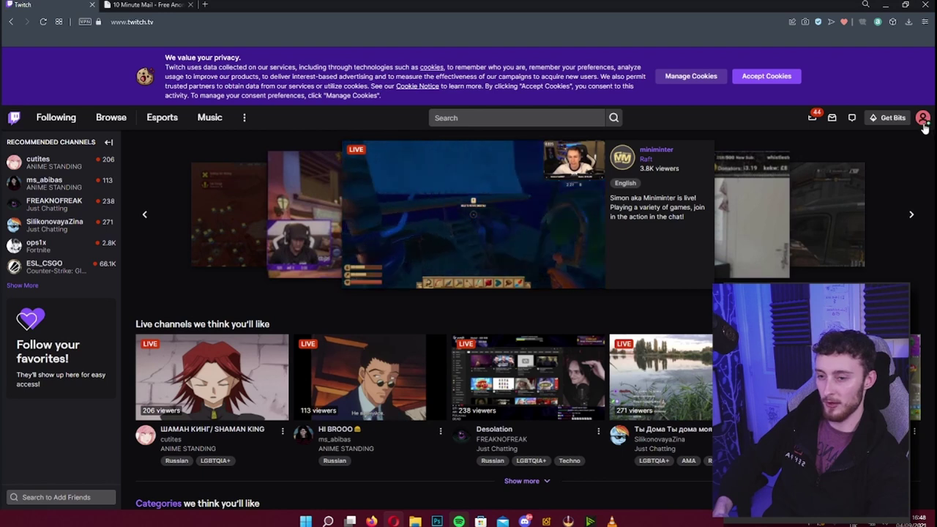
# Step: View the empty Notifications panel, then open and close the Whispers panel
pyautogui.click(834, 119)
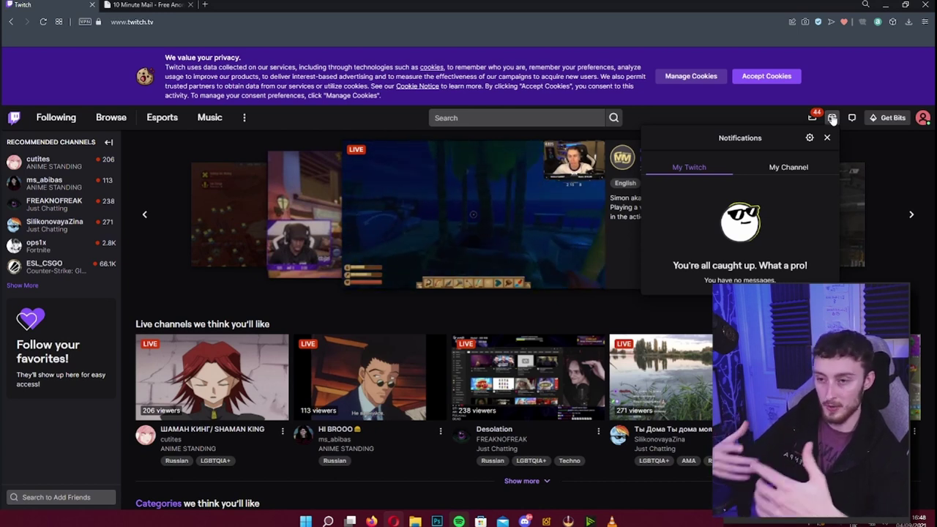
pyautogui.click(851, 118)
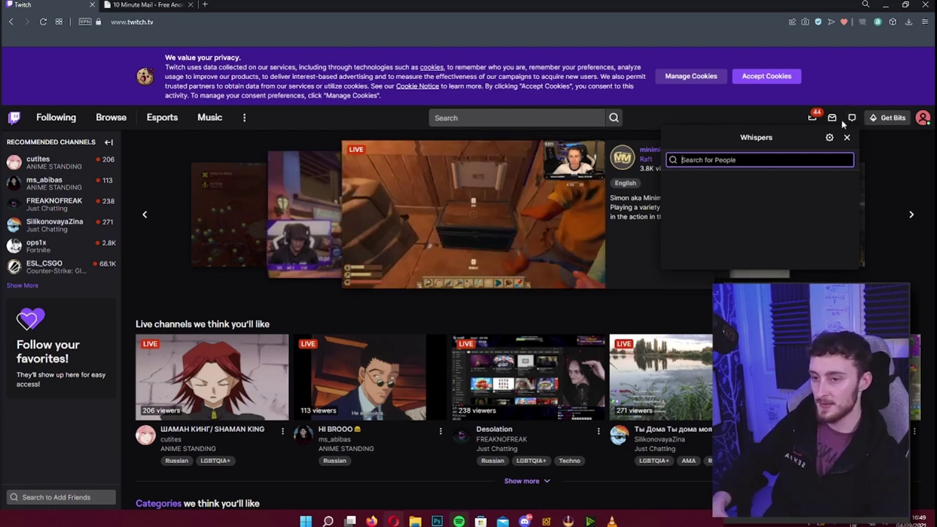
pyautogui.click(847, 137)
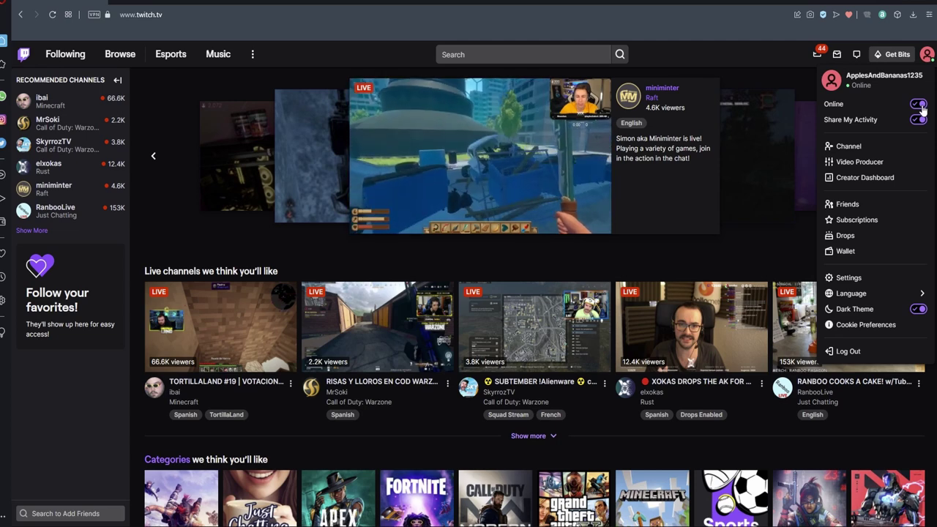
# Step: Turn Online status off and back on, and toggle Share My Activity
pyautogui.click(920, 105)
pyautogui.click(920, 105)
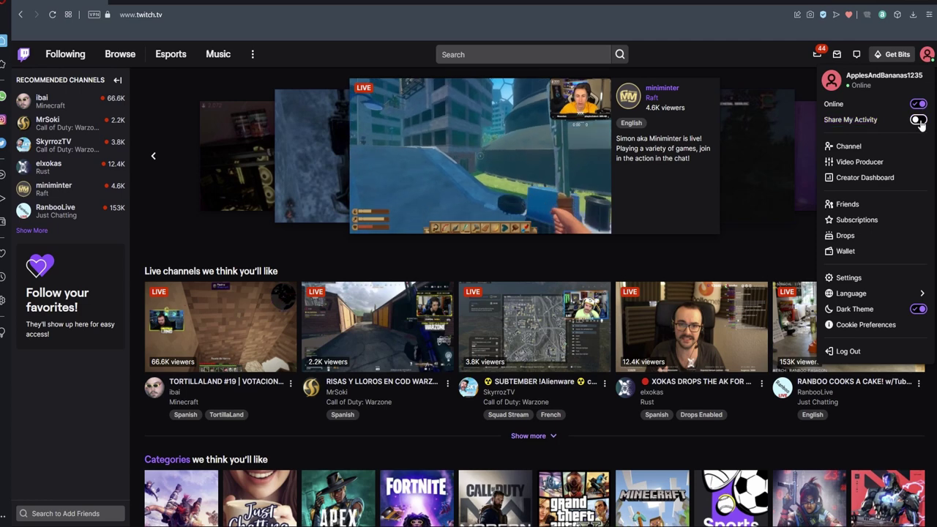
pyautogui.click(919, 122)
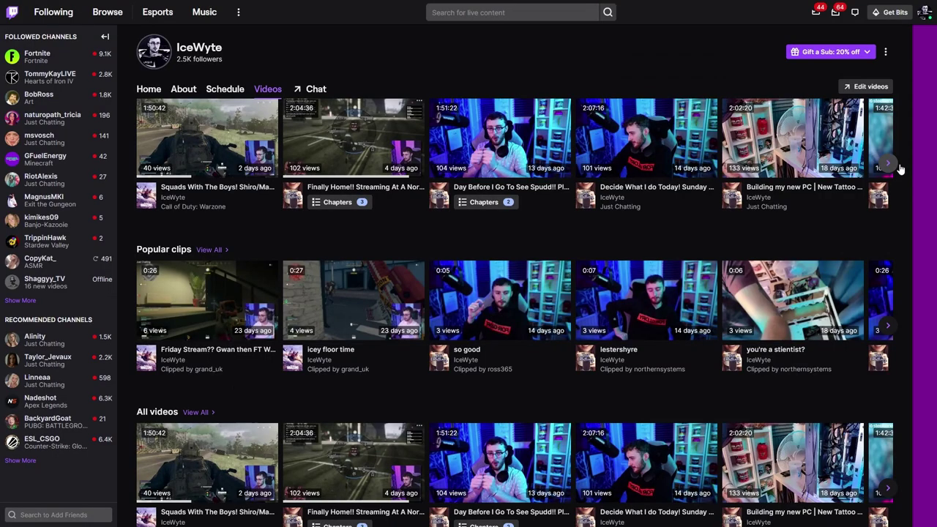
# Step: Advance the IceWyte video carousel to older broadcasts, then scroll back up to the channel banner
pyautogui.click(898, 168)
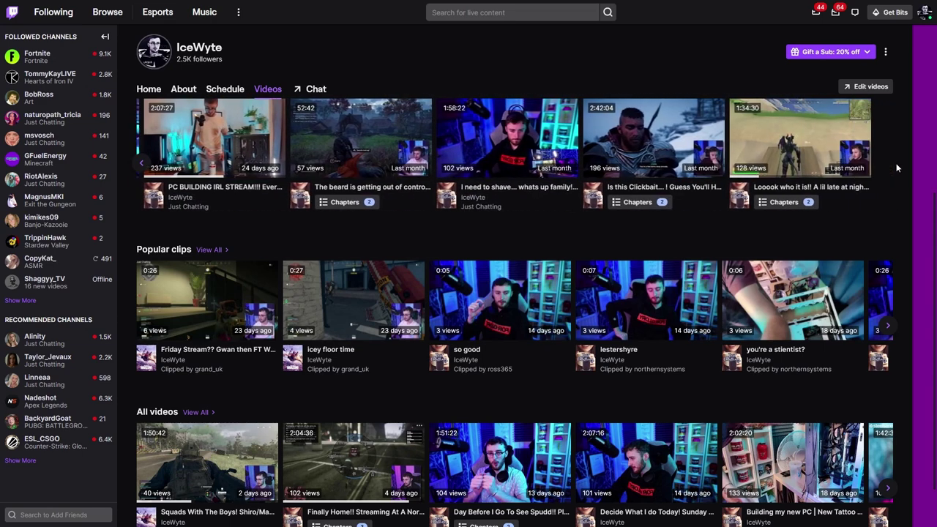
pyautogui.scroll(-1, 879, 184)
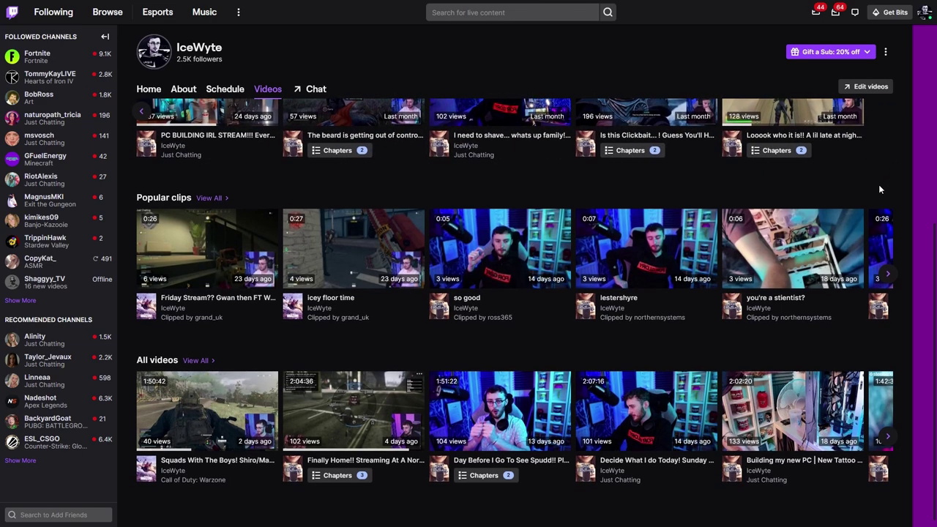
pyautogui.scroll(3, 879, 185)
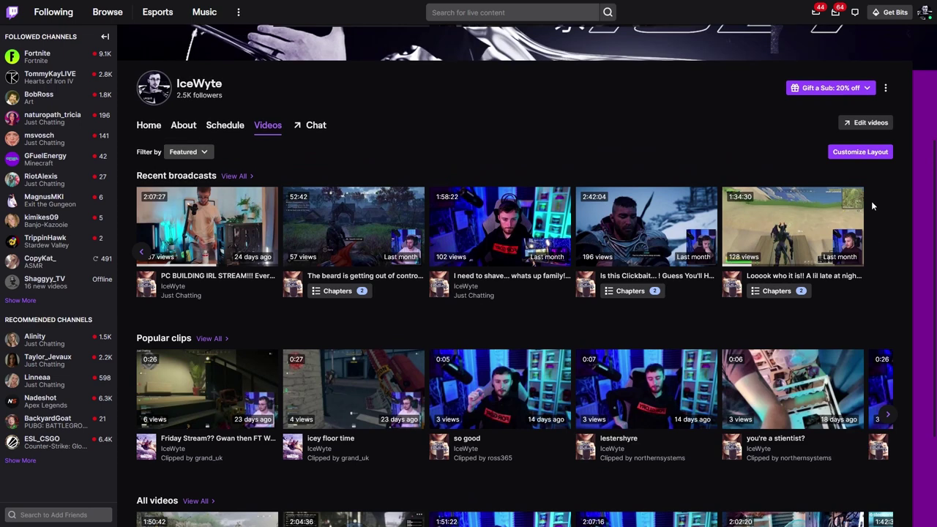
pyautogui.scroll(4, 872, 206)
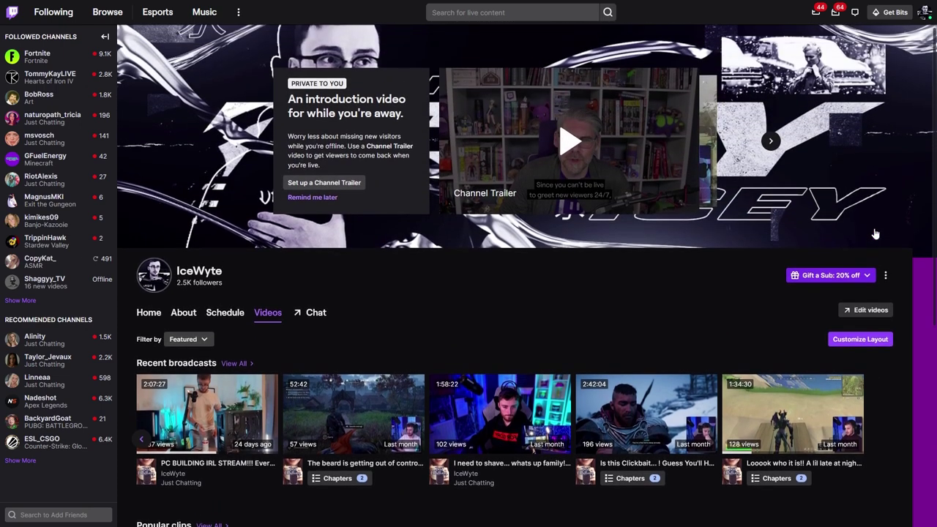
pyautogui.scroll(1, 871, 228)
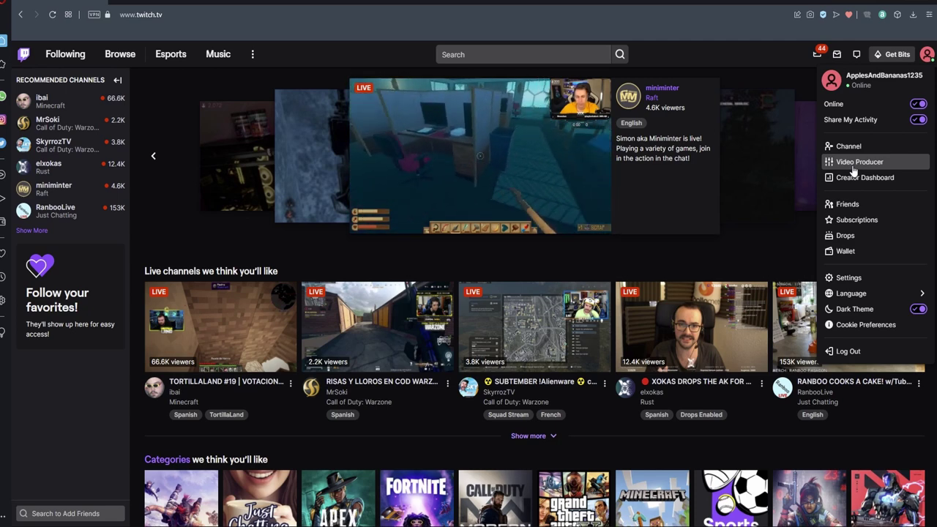
pyautogui.click(856, 163)
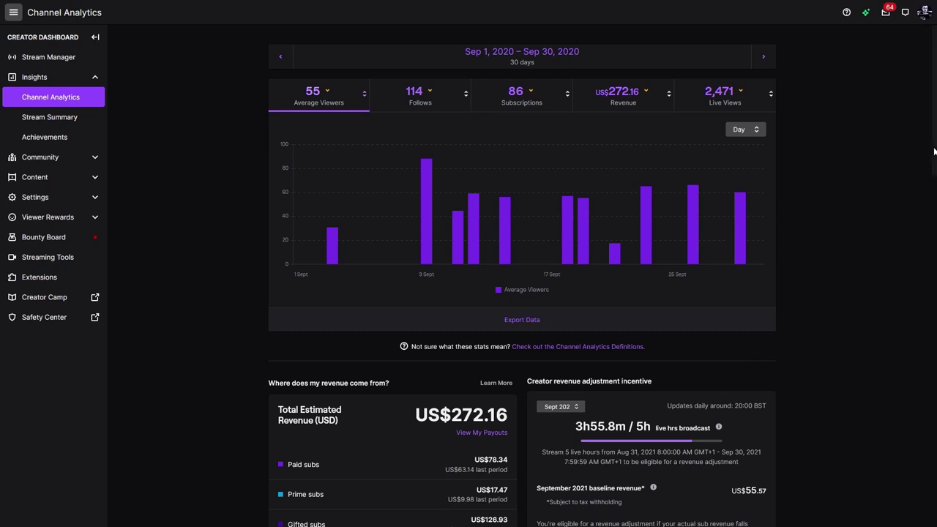
pyautogui.scroll(-1, 934, 151)
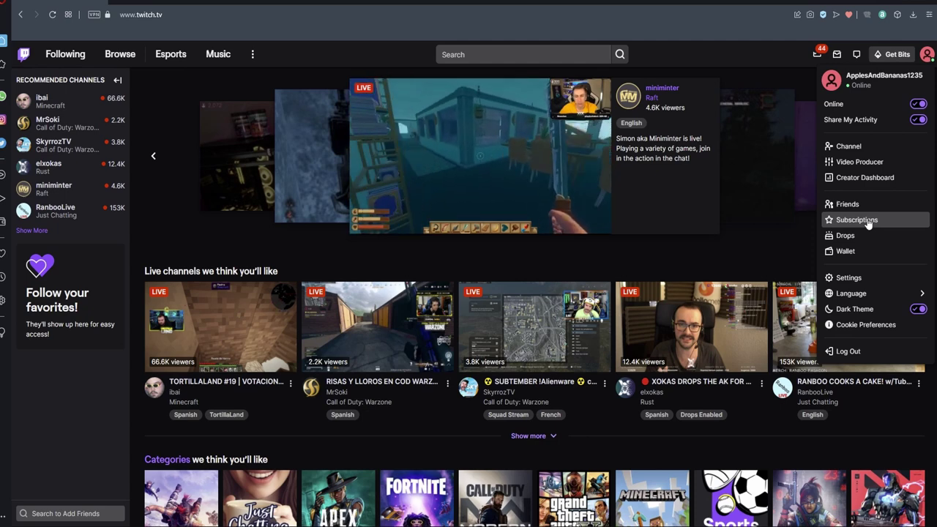
# Step: Go to the Subscriptions page from the account menu
pyautogui.click(856, 220)
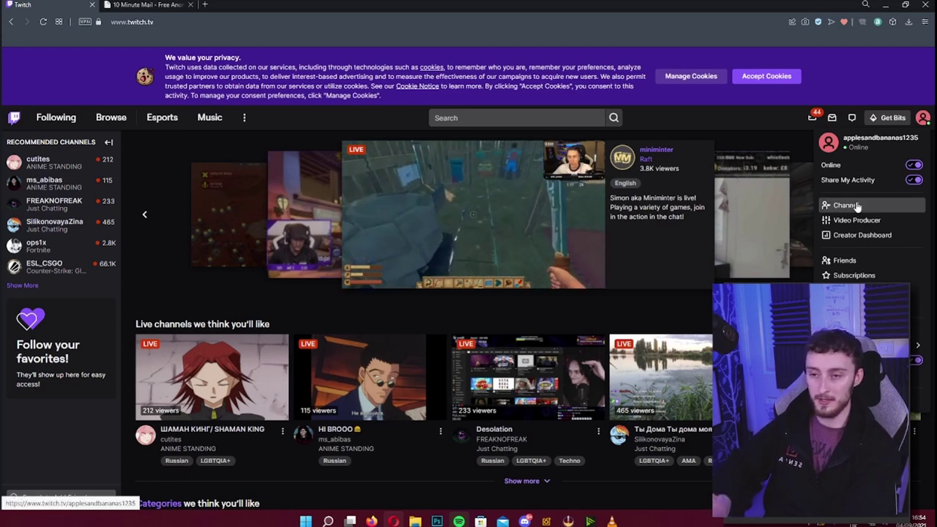
# Step: Go to the new account's channel page through the account menu's Channel option
pyautogui.click(781, 123)
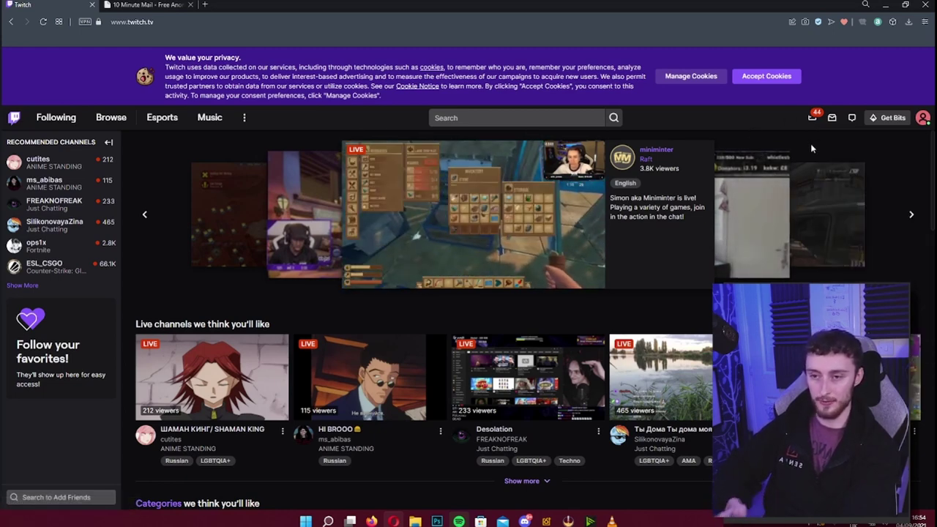
pyautogui.click(923, 121)
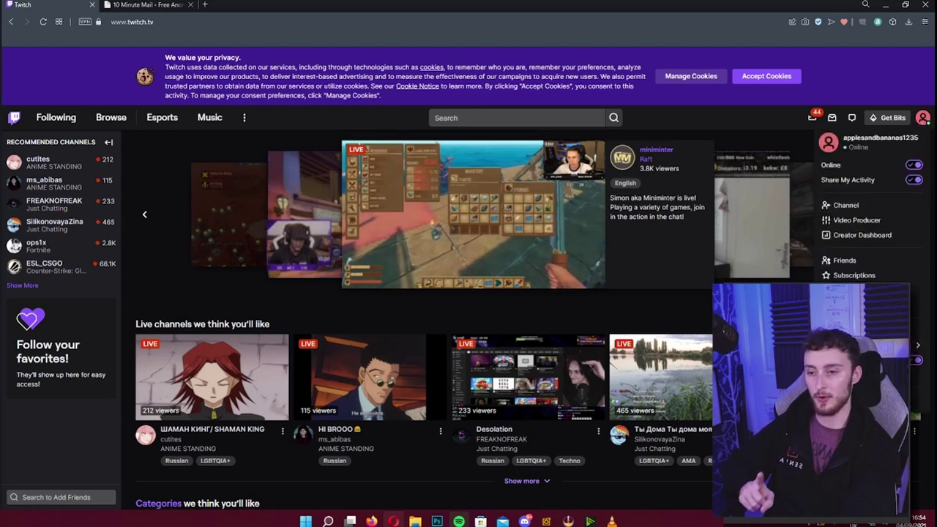
pyautogui.click(862, 206)
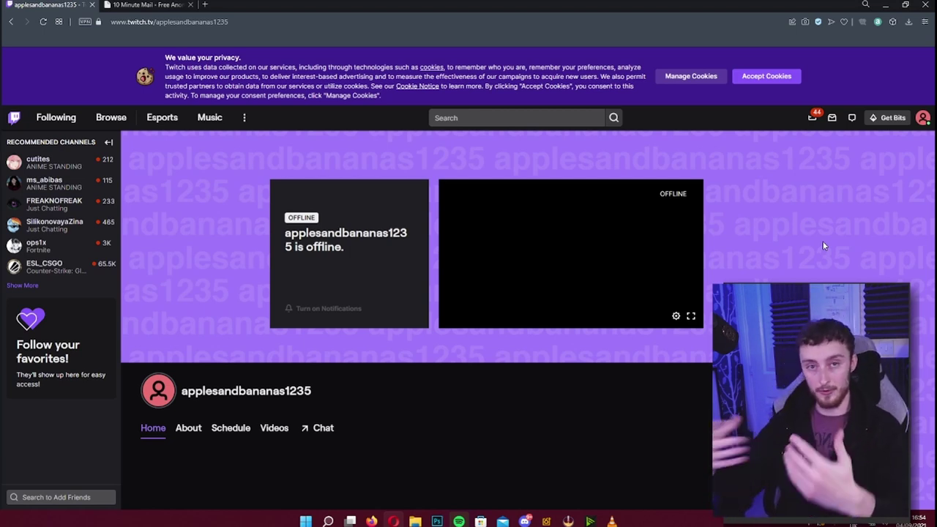
pyautogui.scroll(-1, 783, 260)
pyautogui.scroll(1, 782, 256)
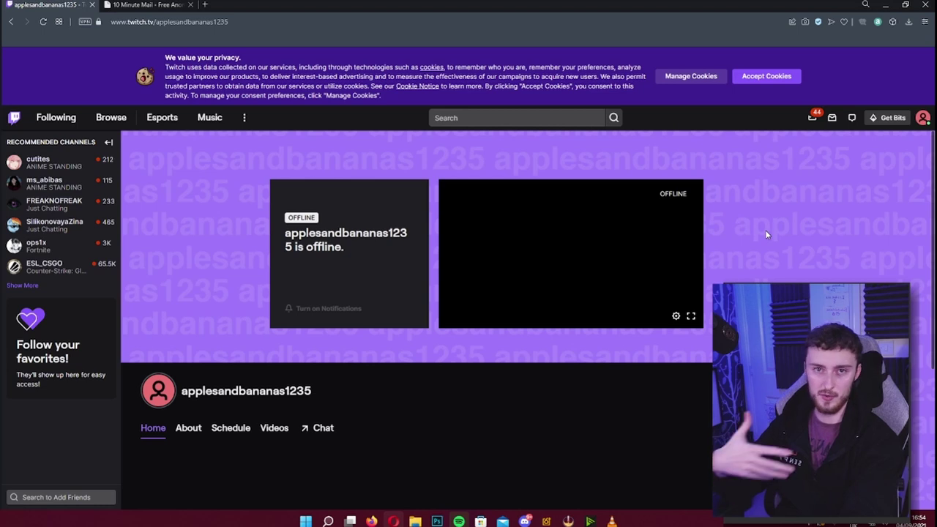
# Step: Look over the channel's offline message, then scroll down to the About section
pyautogui.moveTo(355, 247); pyautogui.dragTo(284, 228)
pyautogui.click(360, 265)
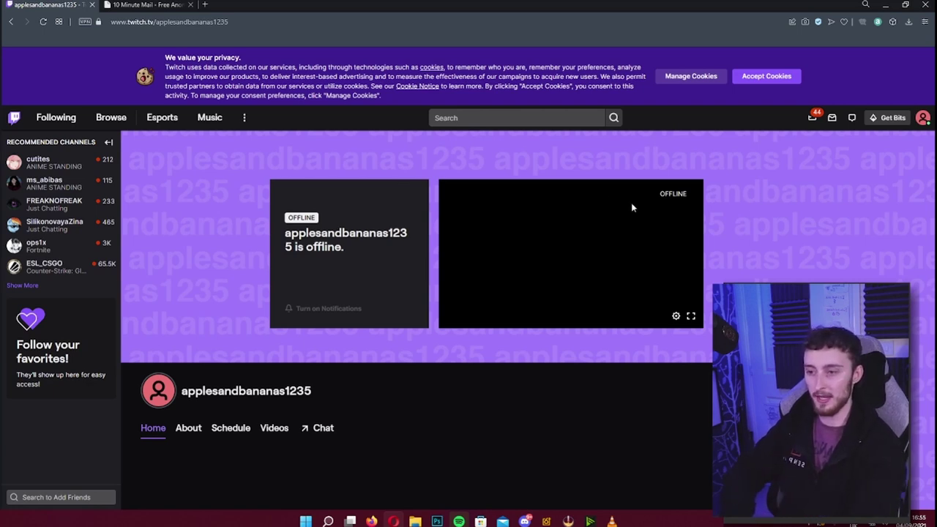
pyautogui.scroll(-2, 617, 285)
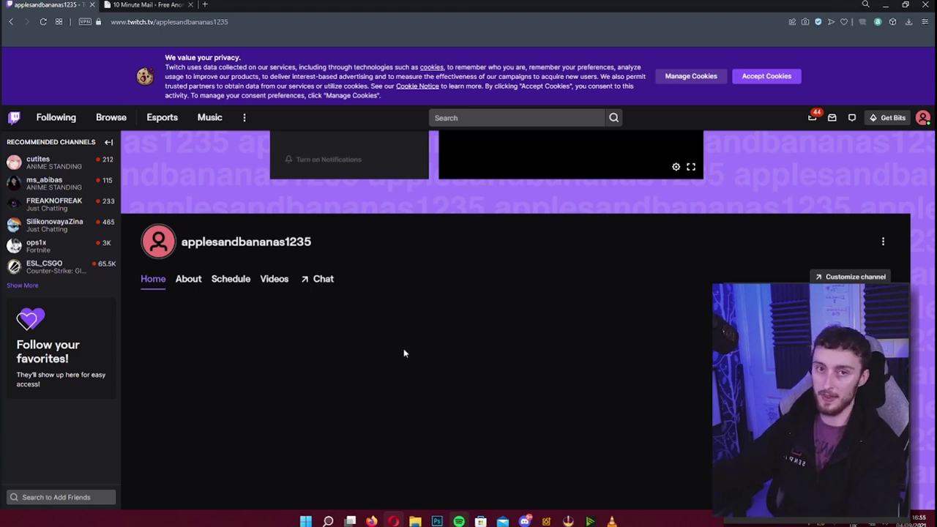
pyautogui.click(187, 280)
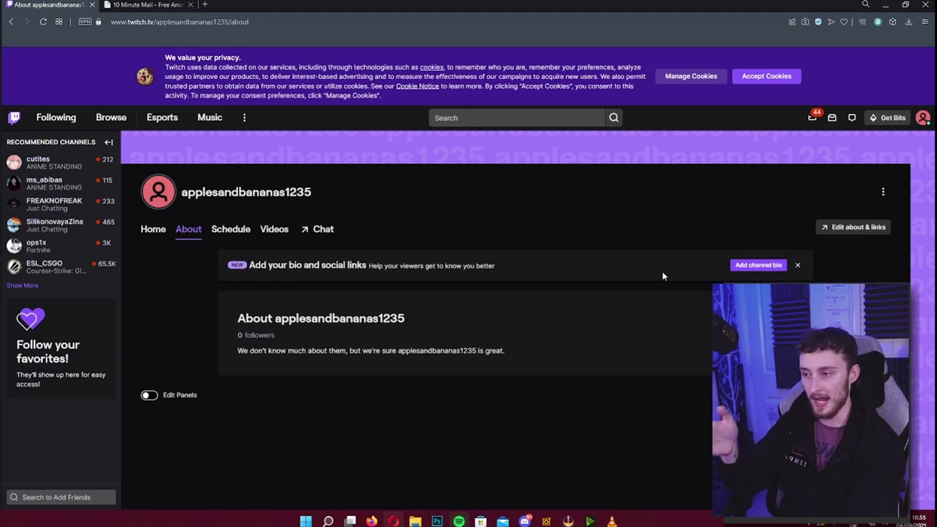
# Step: Load IceWyte's About page in the other tab and scroll down to its info and donation panels
pyautogui.scroll(-1, 660, 280)
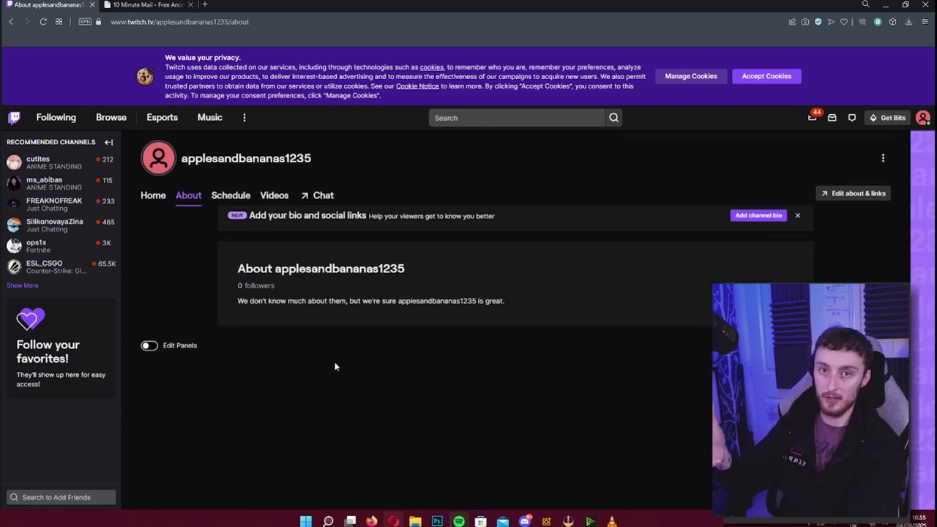
pyautogui.click(146, 4)
pyautogui.click(191, 21)
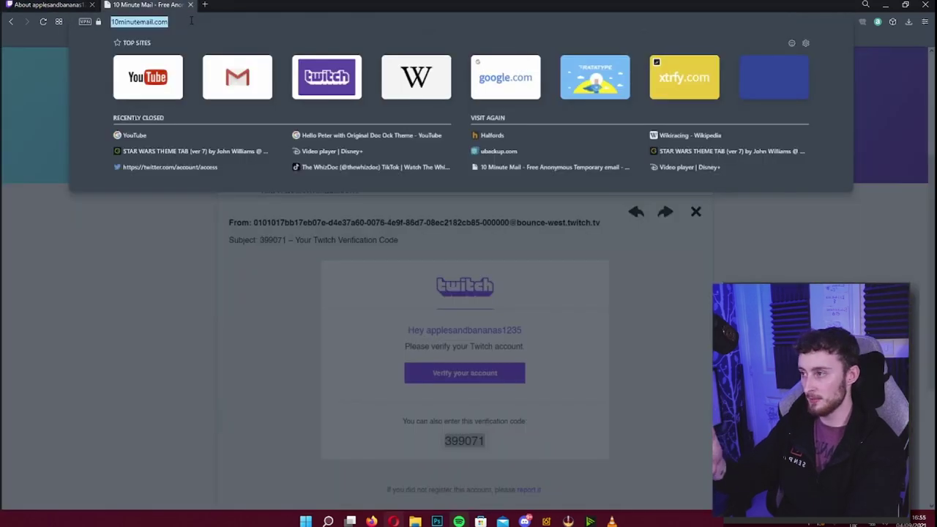
pyautogui.hotkey('alt', 'Left')
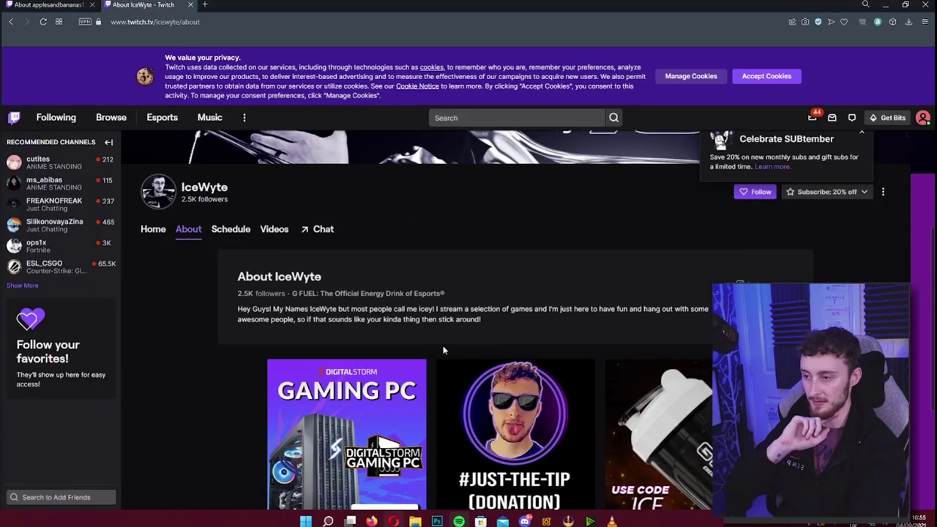
pyautogui.scroll(-1, 450, 355)
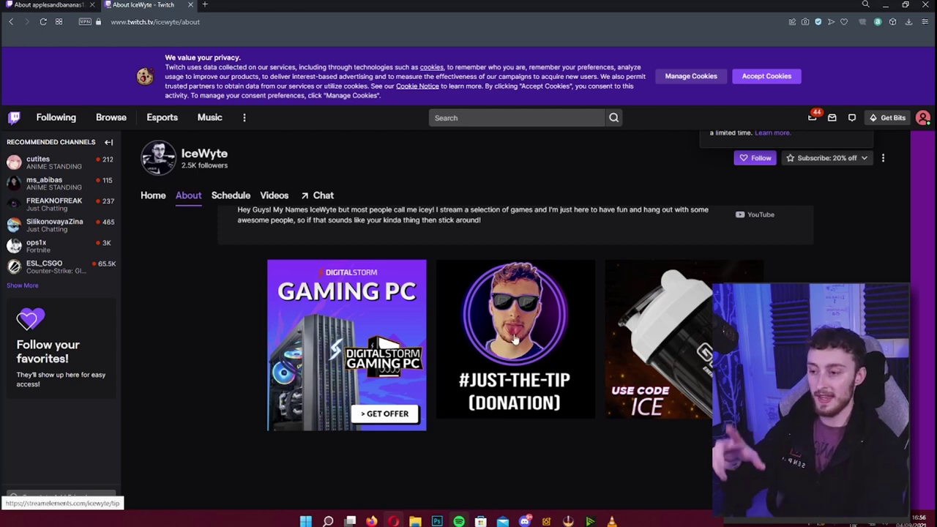
# Step: Follow IceWyte's donation and G Fuel sponsor panels, then close the sponsor shop tab
pyautogui.click(516, 339)
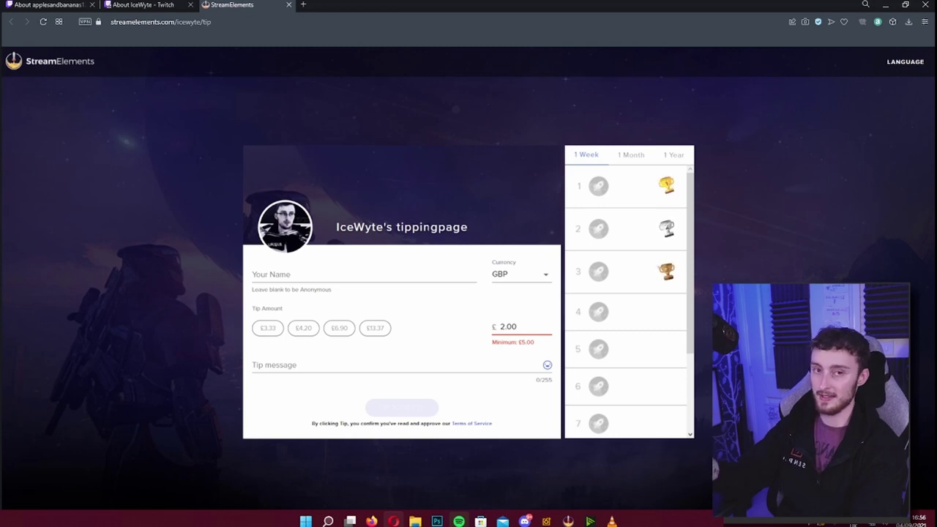
pyautogui.click(142, 5)
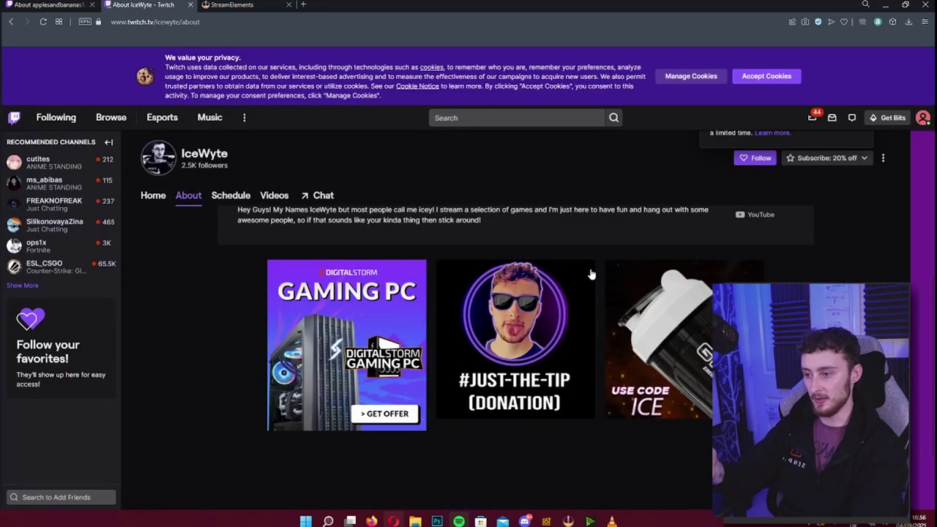
pyautogui.click(679, 349)
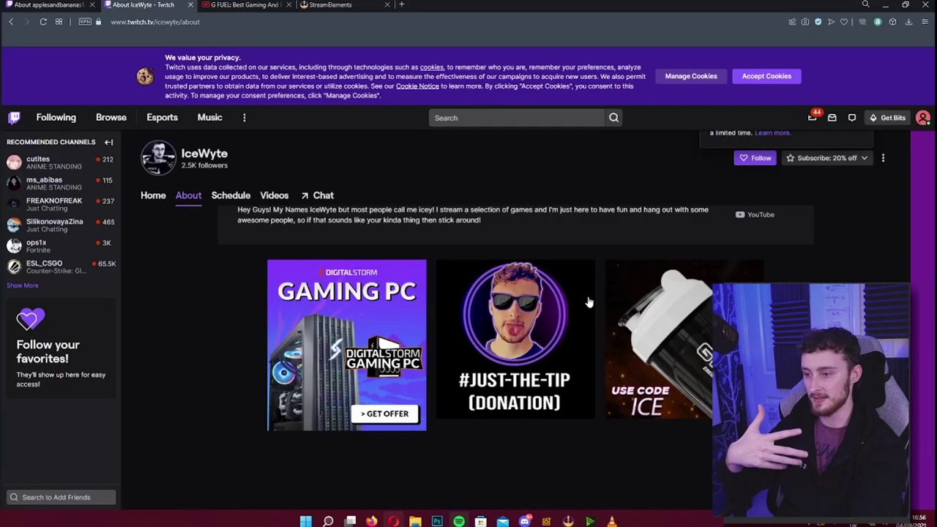
pyautogui.click(143, 4)
pyautogui.click(245, 4)
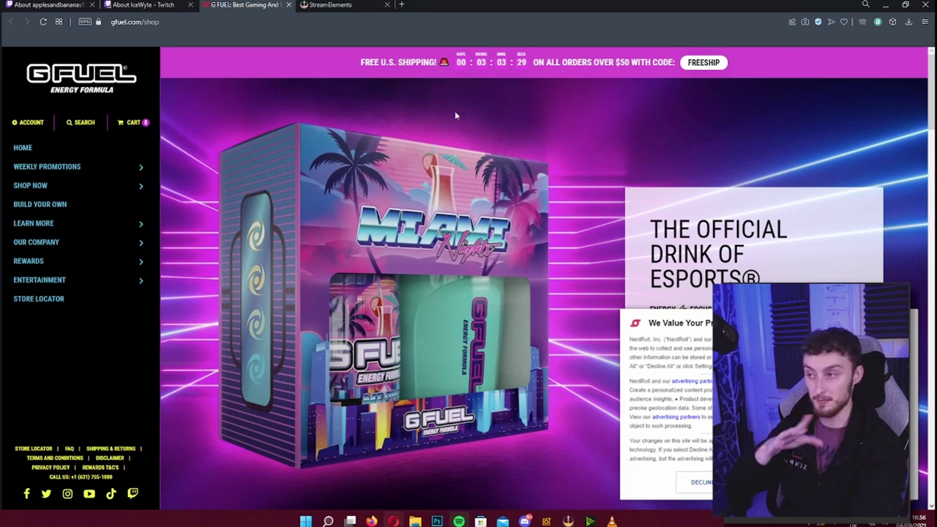
pyautogui.click(288, 5)
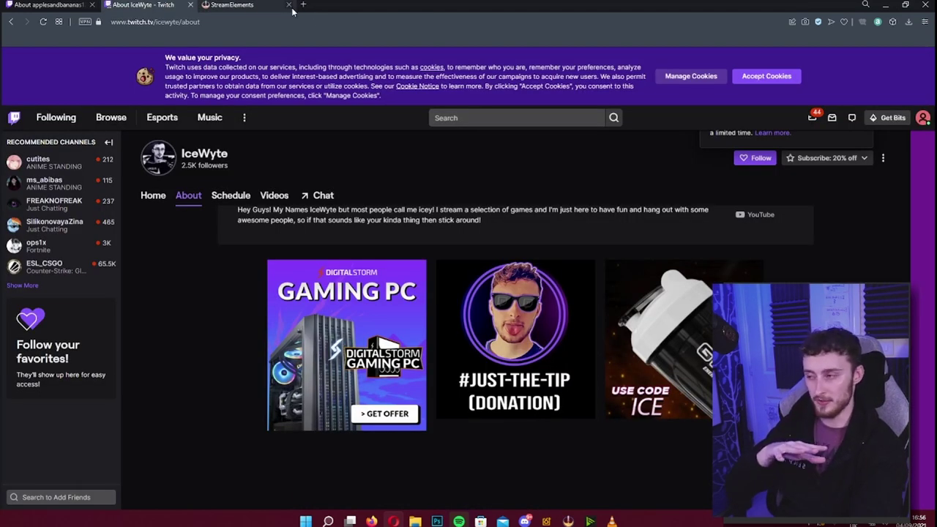
# Step: Read over IceWyte's bio, then return to your own channel's About page
pyautogui.moveTo(261, 259); pyautogui.dragTo(412, 282)
pyautogui.click(506, 282)
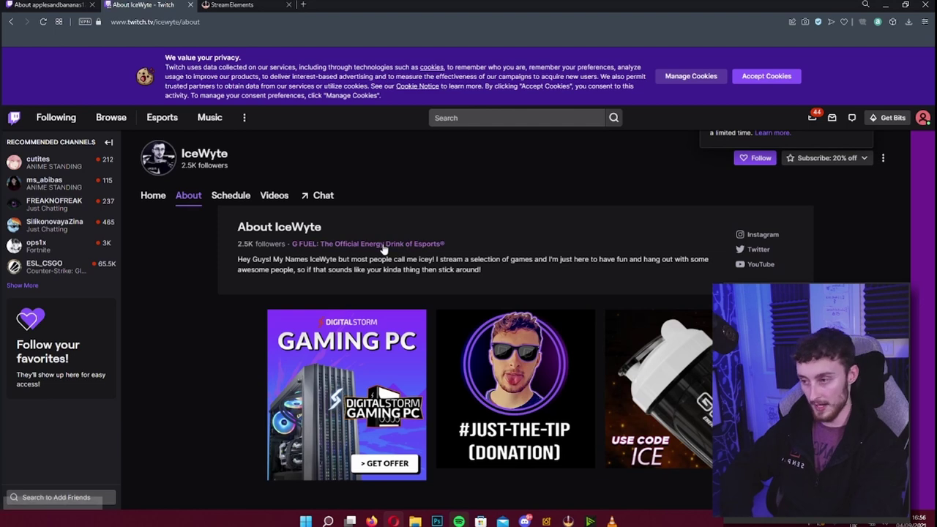
pyautogui.hotkey('ctrl', 'shift', 'Tab')
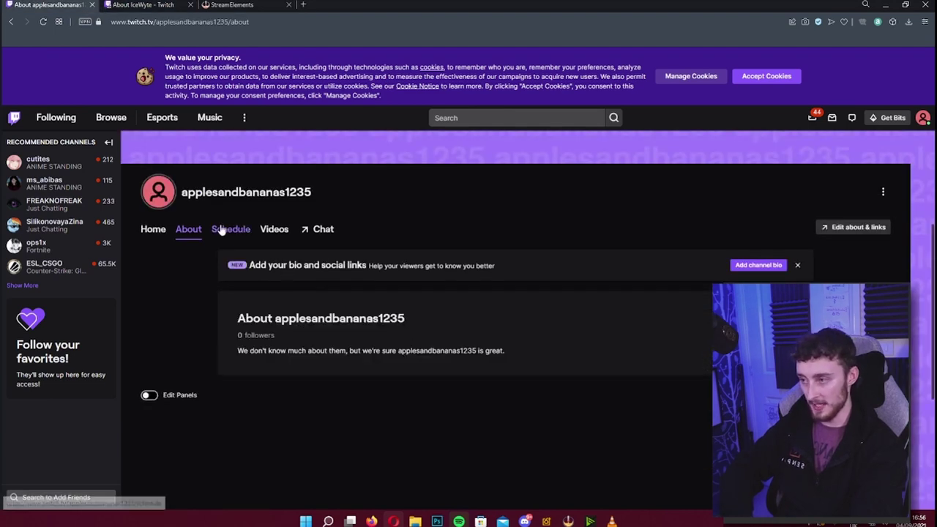
# Step: Open the channel's Schedule and scroll through the empty Aug 30 – Sep 5, 2021 week
pyautogui.click(231, 229)
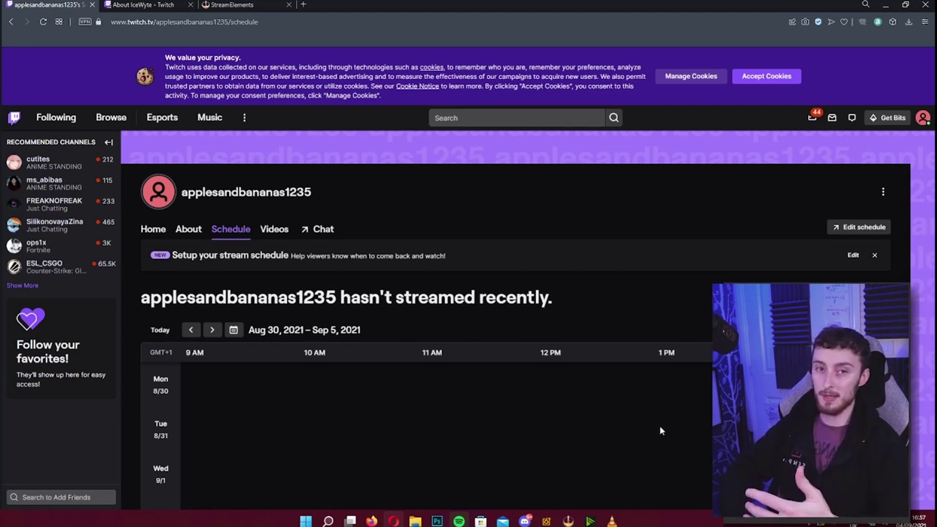
pyautogui.scroll(-2, 646, 352)
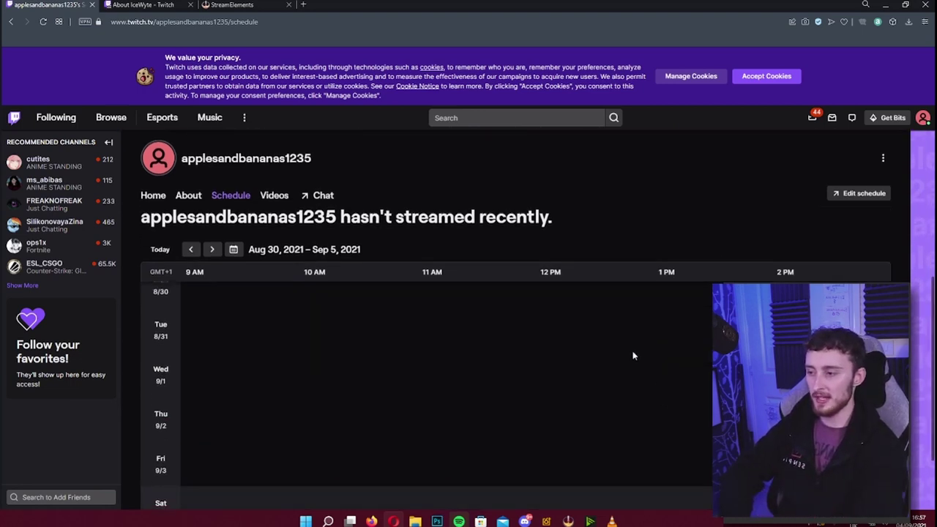
pyautogui.scroll(-1, 634, 356)
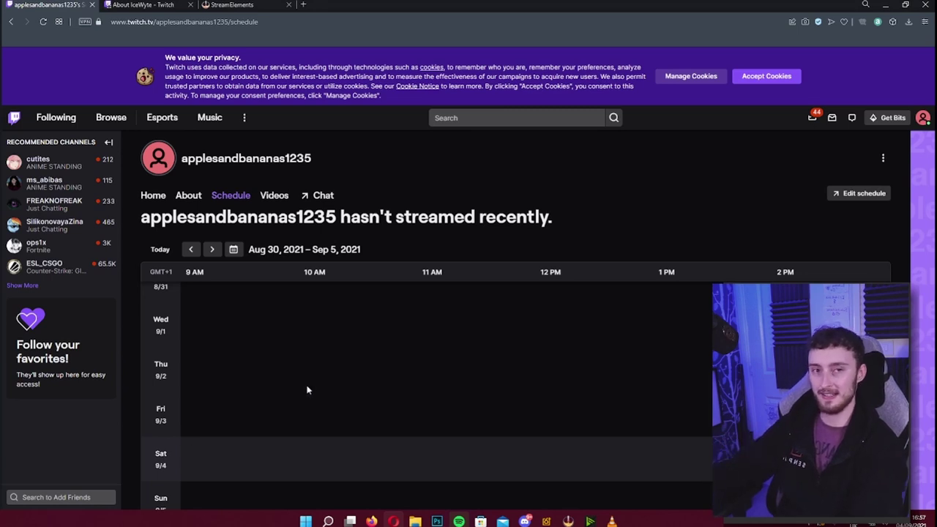
pyautogui.scroll(-1, 307, 388)
pyautogui.scroll(1, 352, 395)
pyautogui.scroll(2, 368, 395)
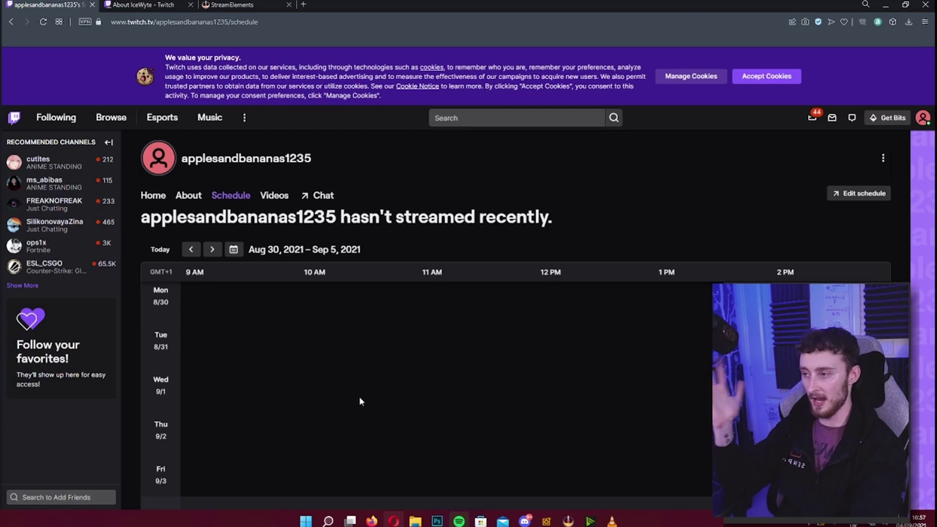
# Step: Check the empty Videos page and its Filter by options, then go to the channel home with Stream Chat
pyautogui.click(272, 196)
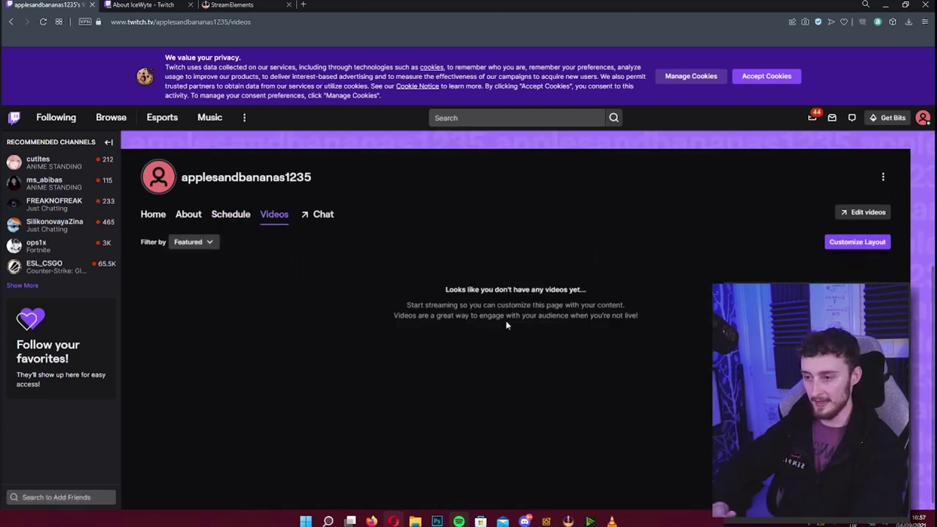
pyautogui.moveTo(403, 302); pyautogui.dragTo(695, 357)
pyautogui.click(695, 357)
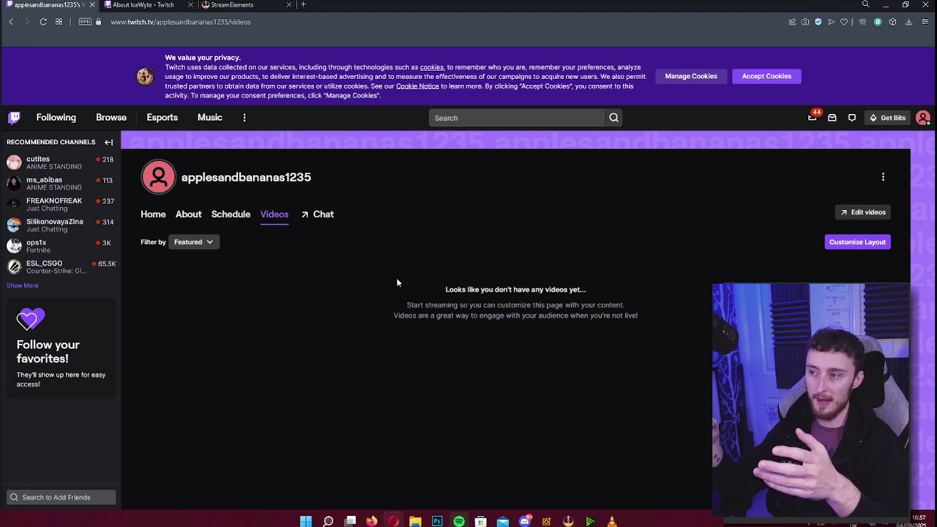
pyautogui.click(193, 242)
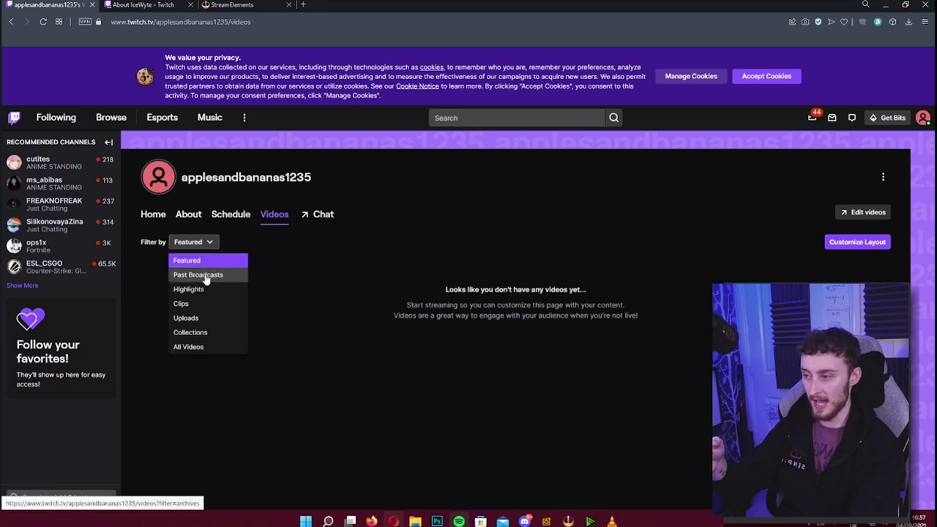
pyautogui.click(320, 215)
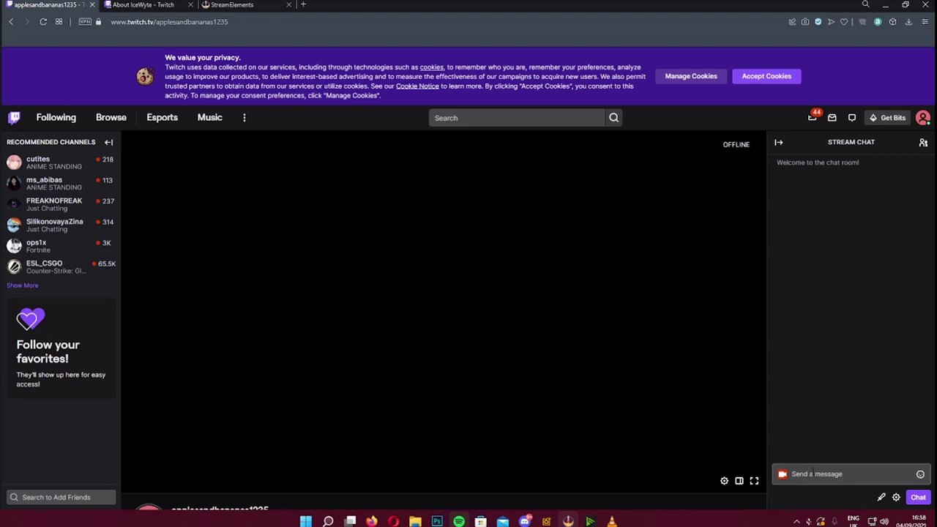
# Step: Send the NonbinaryPride emote, then the message 'This is me typing', in stream chat
pyautogui.click(813, 472)
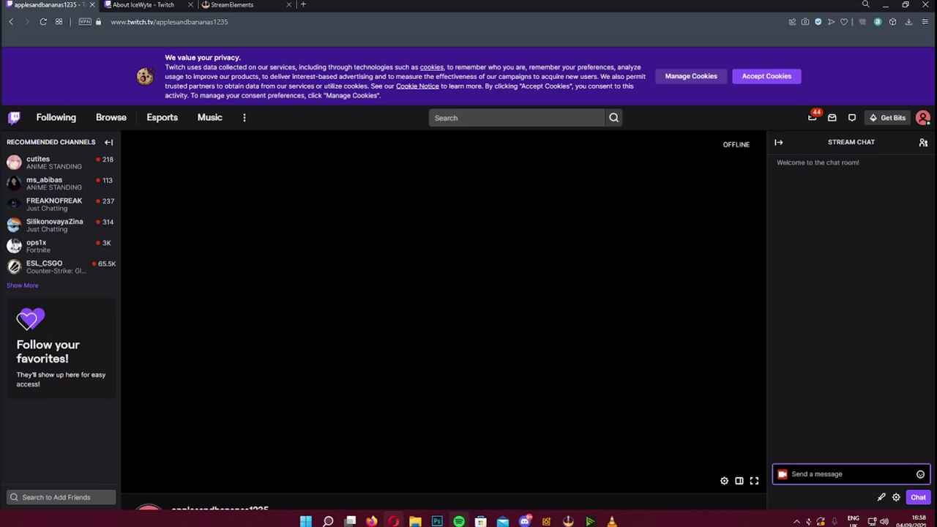
pyautogui.click(921, 475)
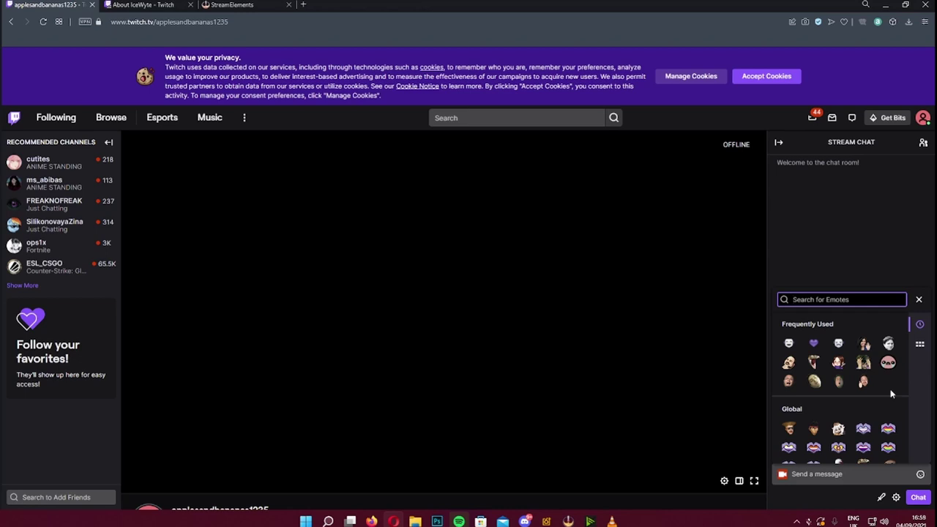
pyautogui.scroll(-1, 856, 401)
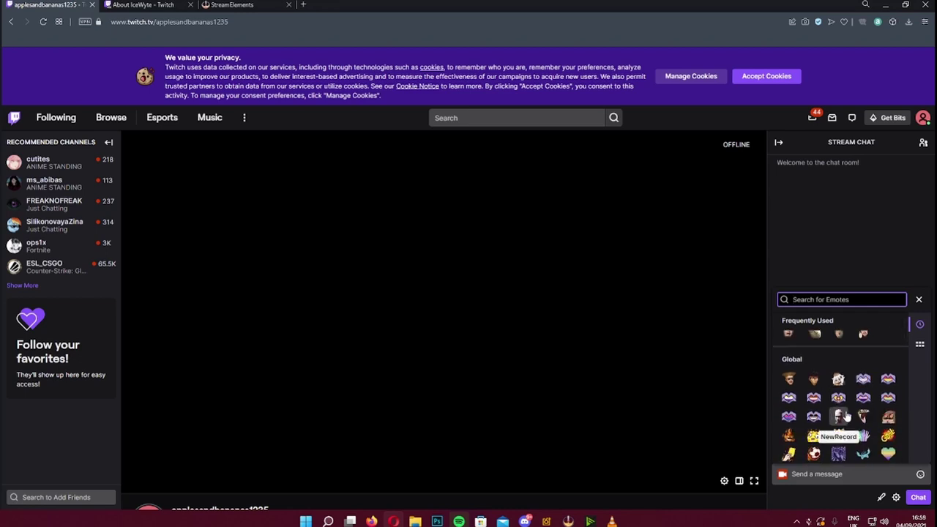
pyautogui.scroll(-1, 838, 421)
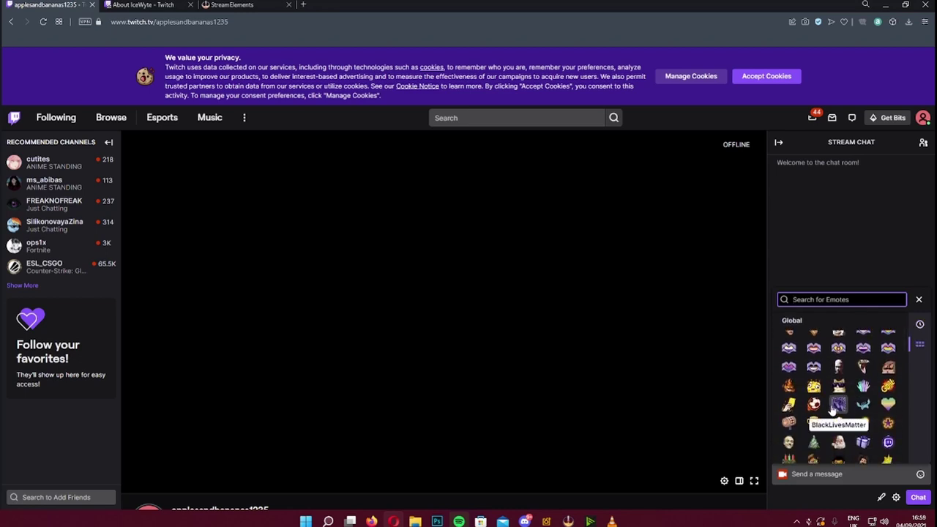
pyautogui.scroll(2, 834, 412)
pyautogui.scroll(1, 835, 413)
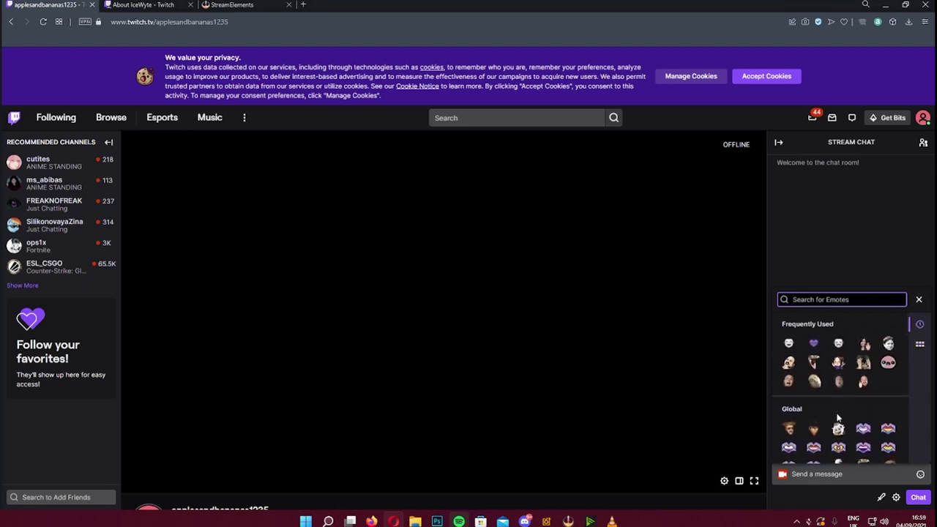
pyautogui.click(813, 429)
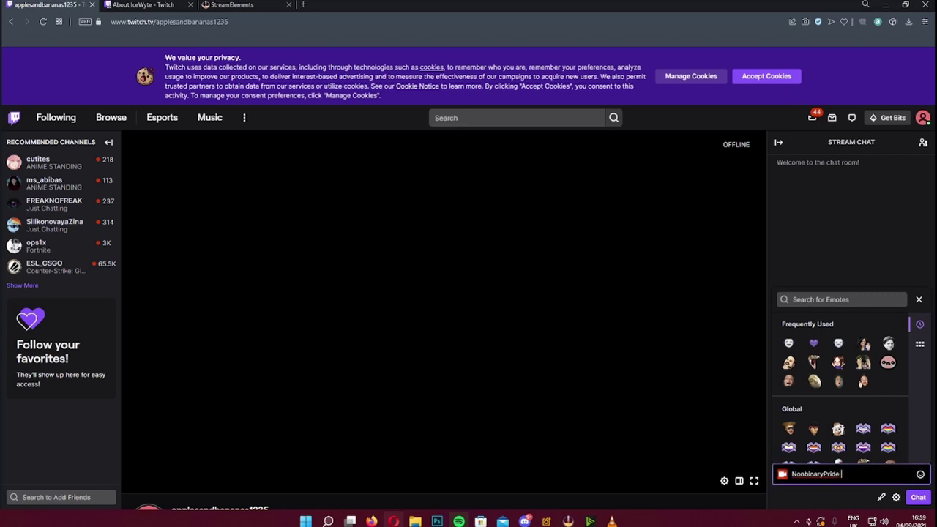
pyautogui.press('Return')
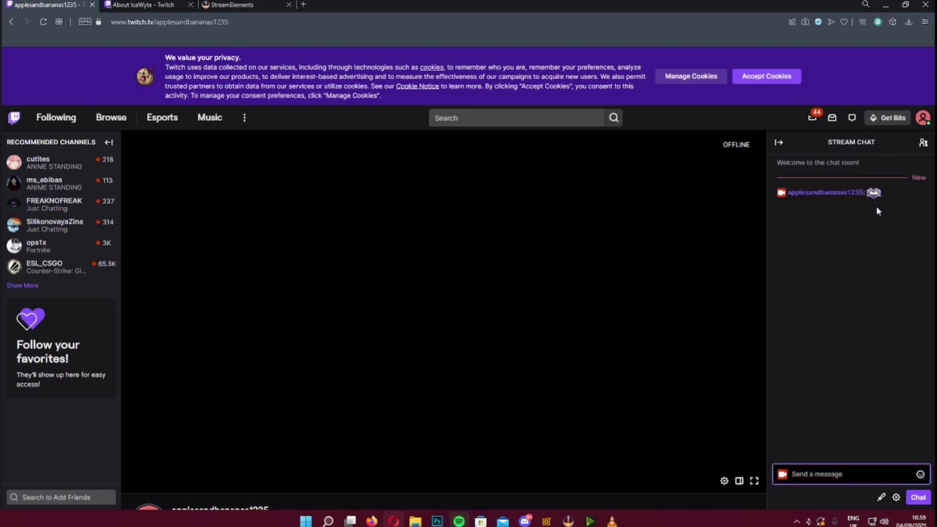
pyautogui.write('This is me typing')
pyautogui.press('Return')
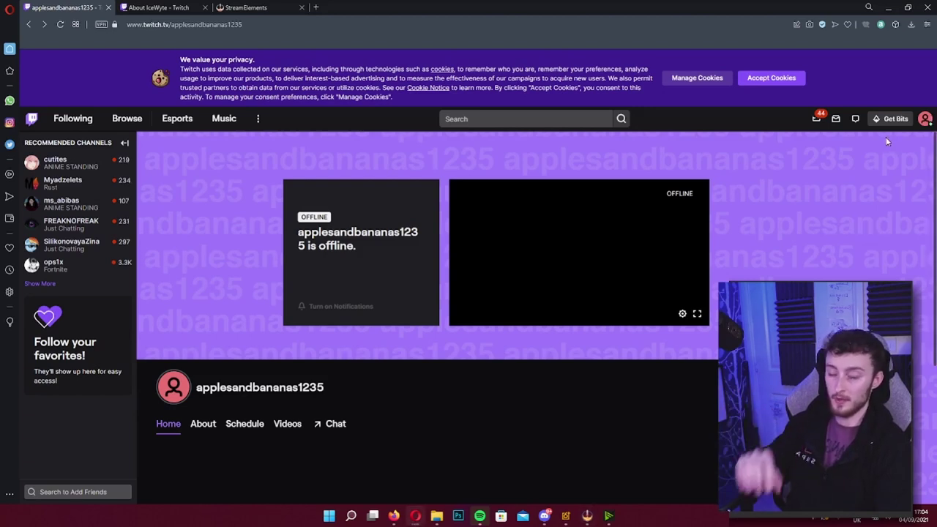
# Step: Go to the Creator Dashboard channel settings from the account menu
pyautogui.click(925, 119)
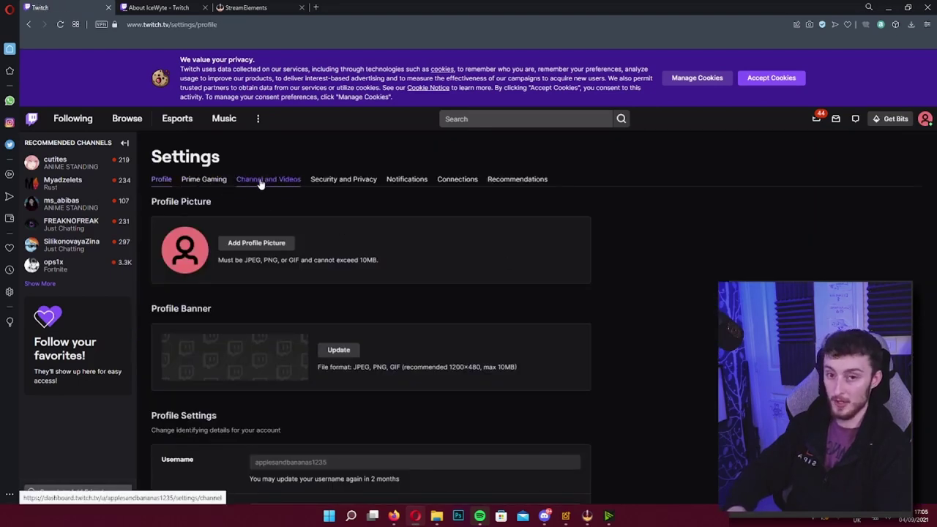
pyautogui.click(261, 180)
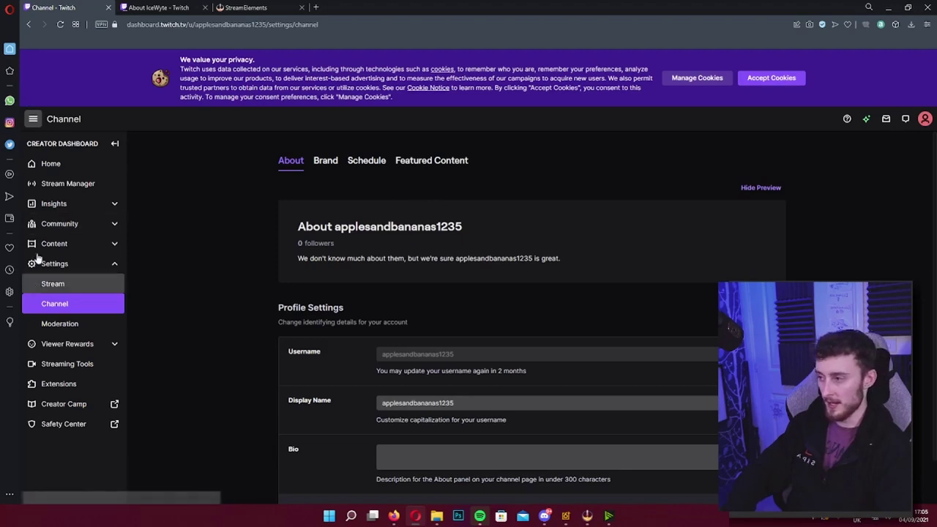
pyautogui.scroll(-1, 289, 291)
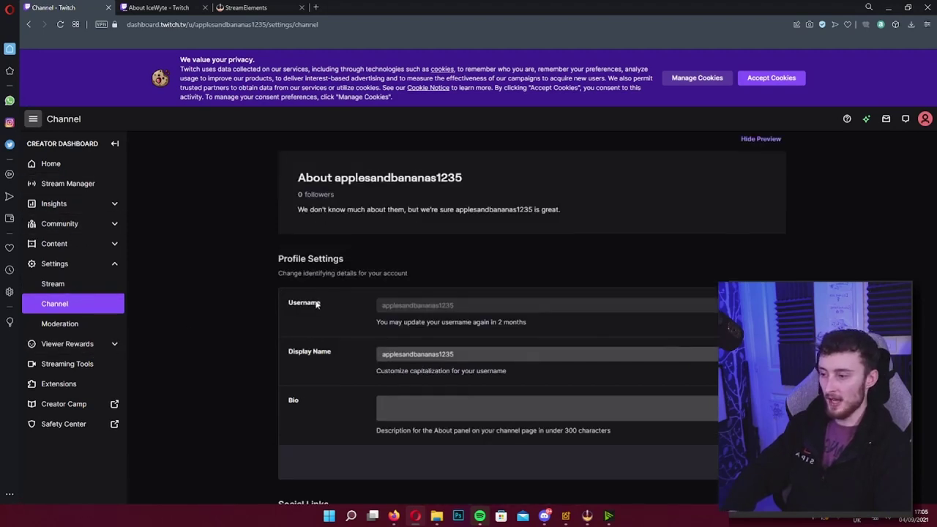
# Step: Capitalise the Display Name so it reads ApplesAndBananas1235
pyautogui.click(383, 354)
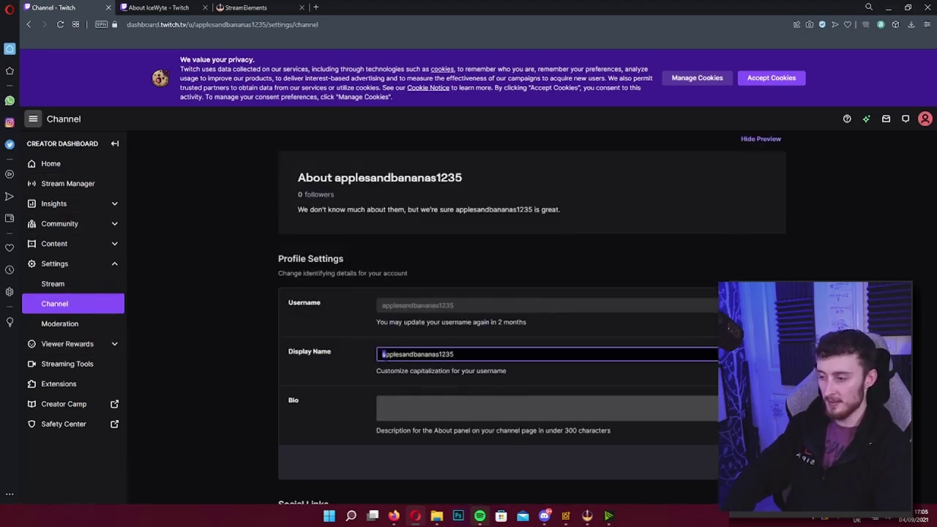
pyautogui.press('BackSpace')
pyautogui.write('A')
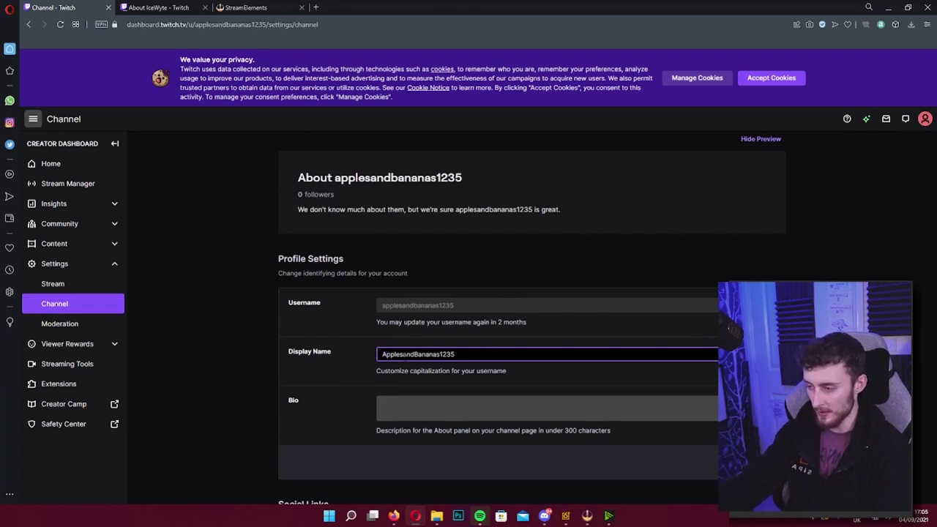
pyautogui.click(403, 354)
pyautogui.press('BackSpace')
pyautogui.write('A')
pyautogui.press('BackSpace')
pyautogui.write('A')
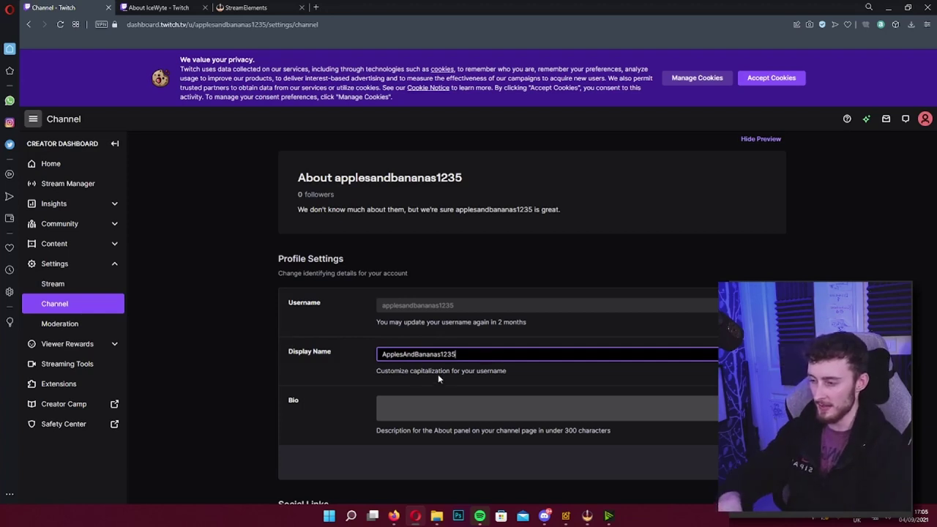
# Step: Set the channel bio to 'I am an apple and a banana'
pyautogui.click(469, 413)
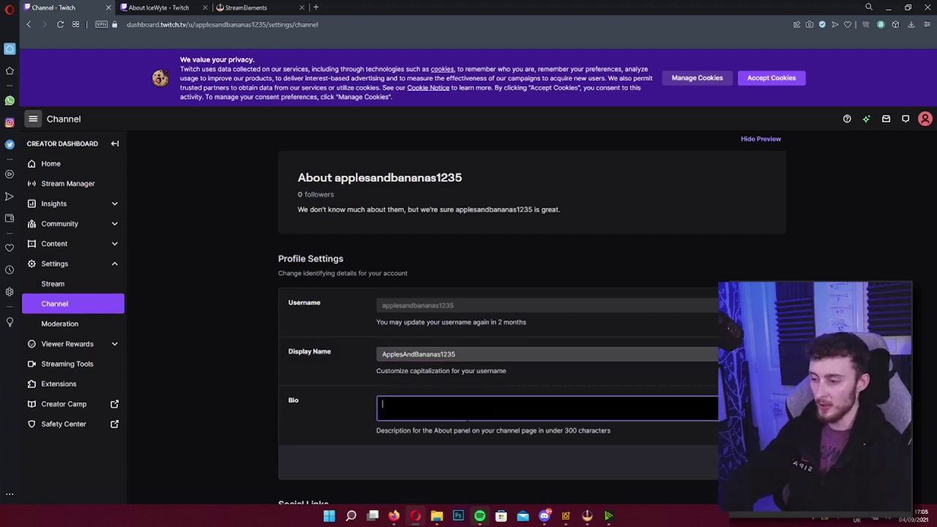
pyautogui.scroll(-1, 461, 427)
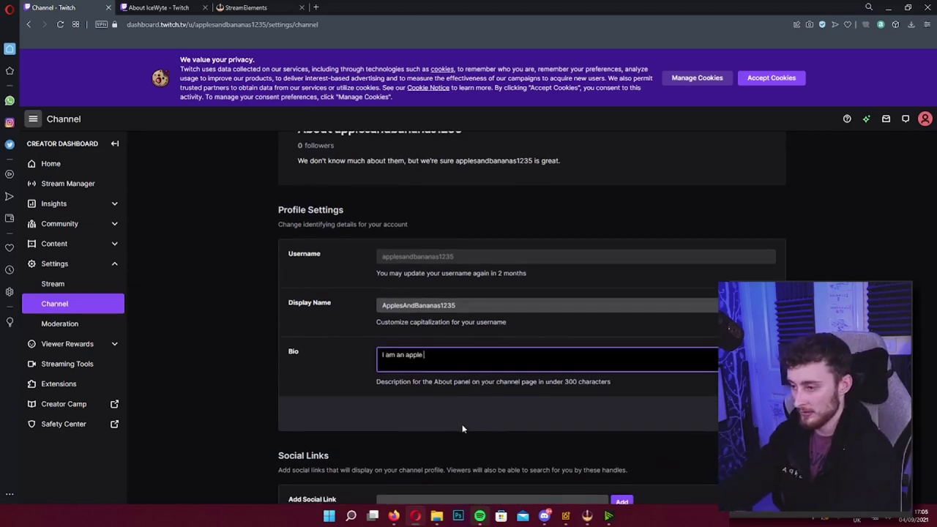
pyautogui.write('I am an apple and a banana')
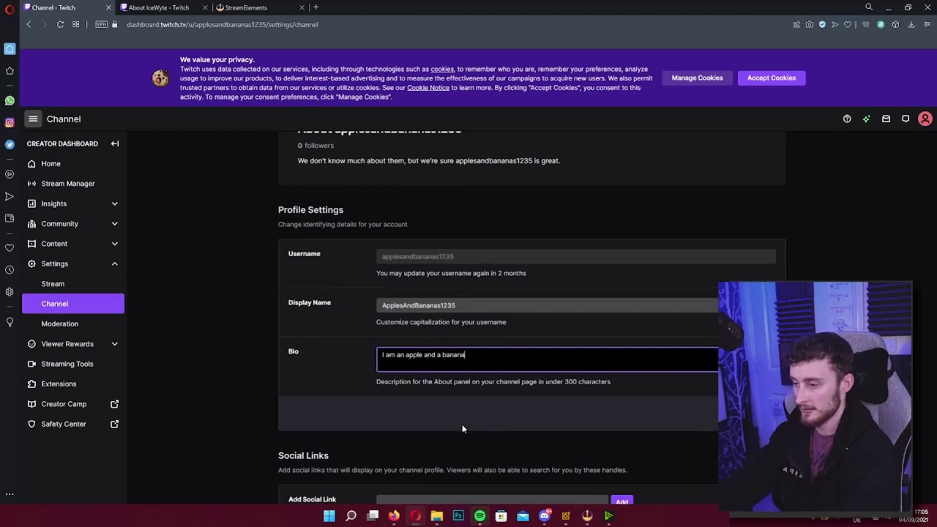
pyautogui.click(671, 403)
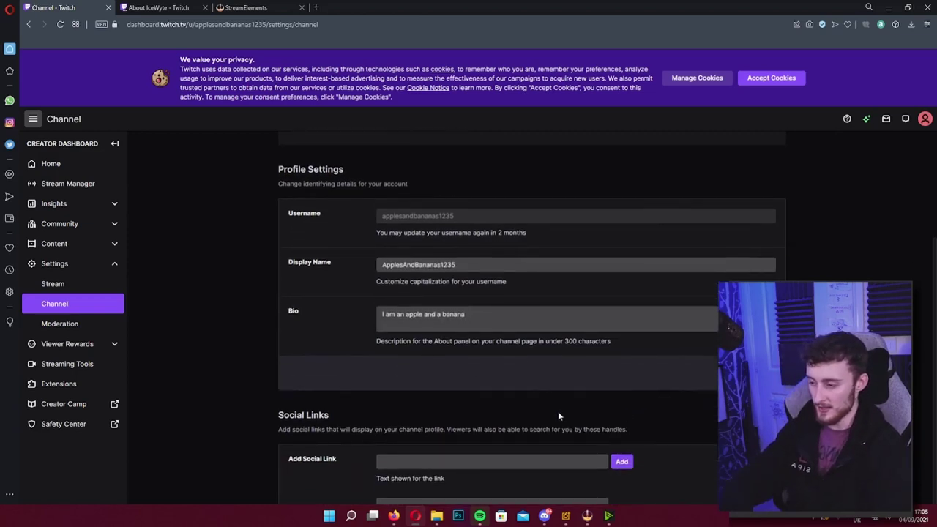
pyautogui.scroll(-2, 597, 438)
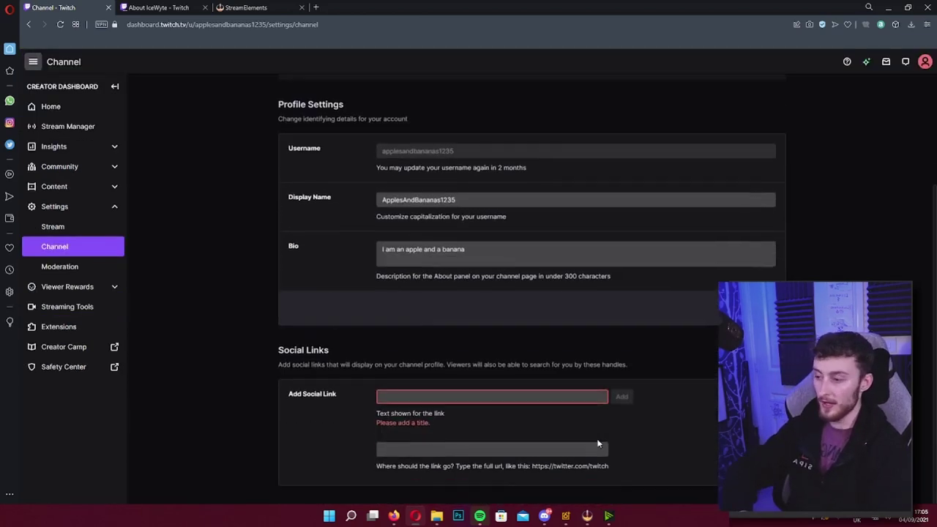
# Step: Add a social link titled 'YouTube' with the channel's URL
pyautogui.click(420, 396)
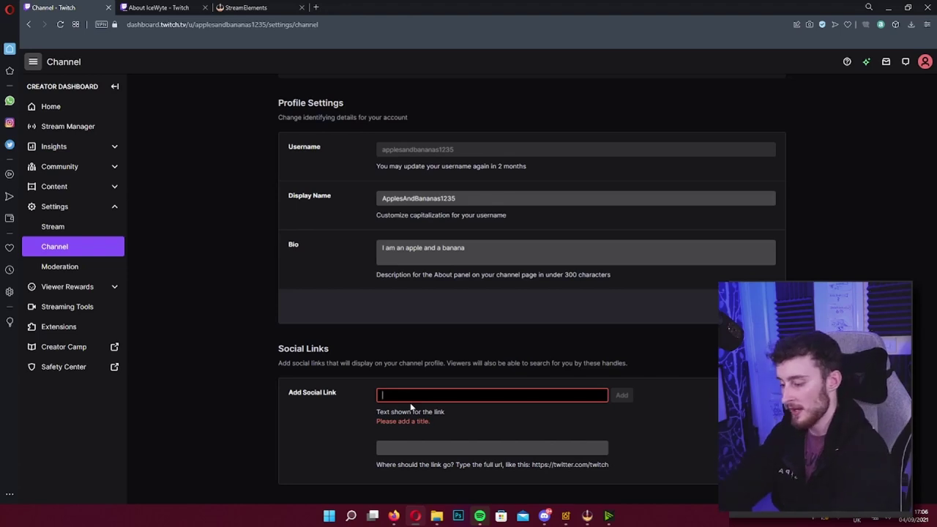
pyautogui.write('YouTube')
pyautogui.press('Tab')
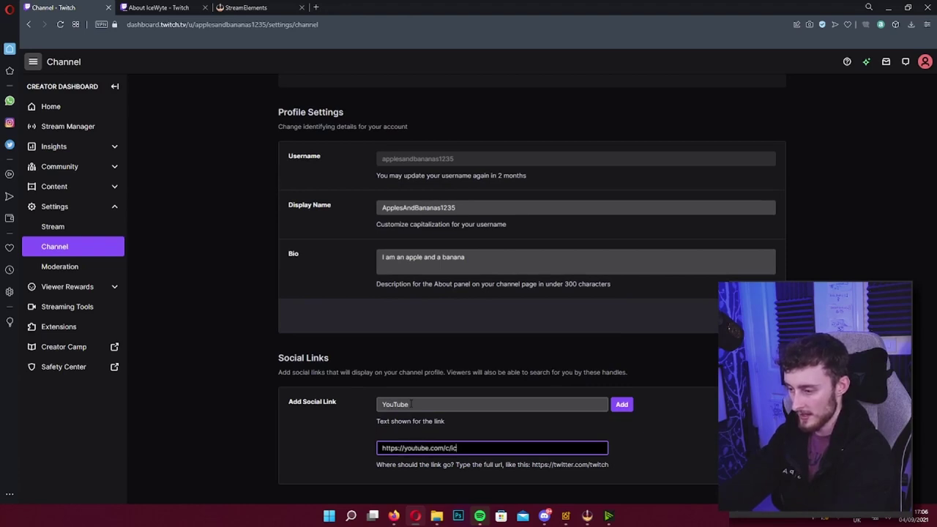
pyautogui.click(622, 405)
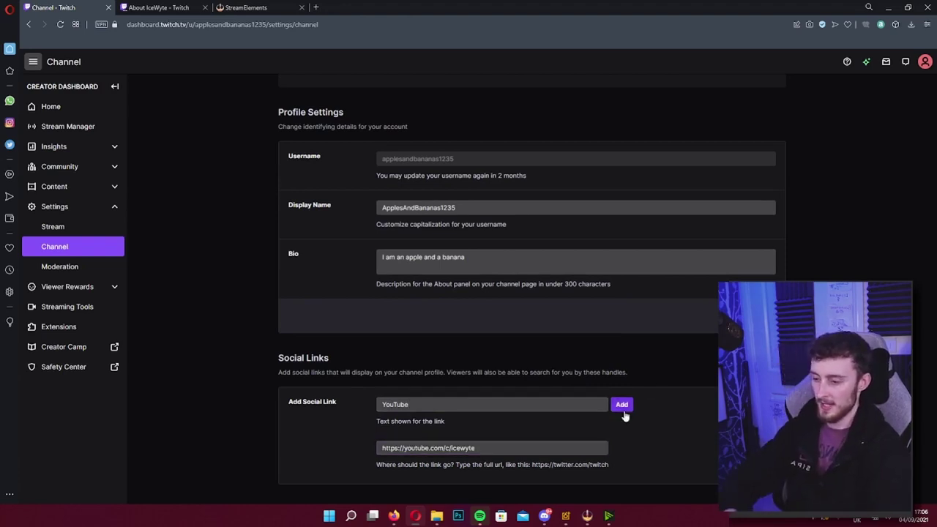
pyautogui.scroll(5, 716, 374)
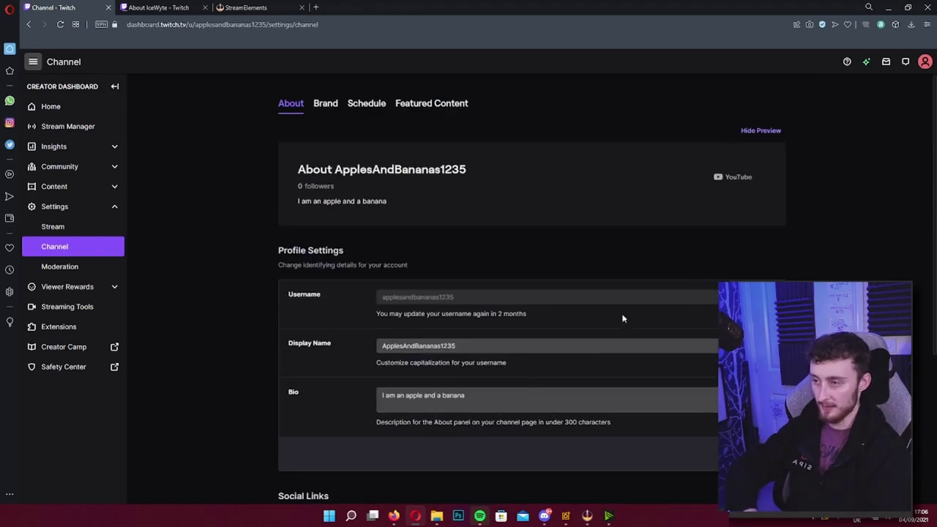
# Step: In Brand settings, set Profile Accent Color to deep purple #5100CA, then go to Schedule
pyautogui.click(331, 107)
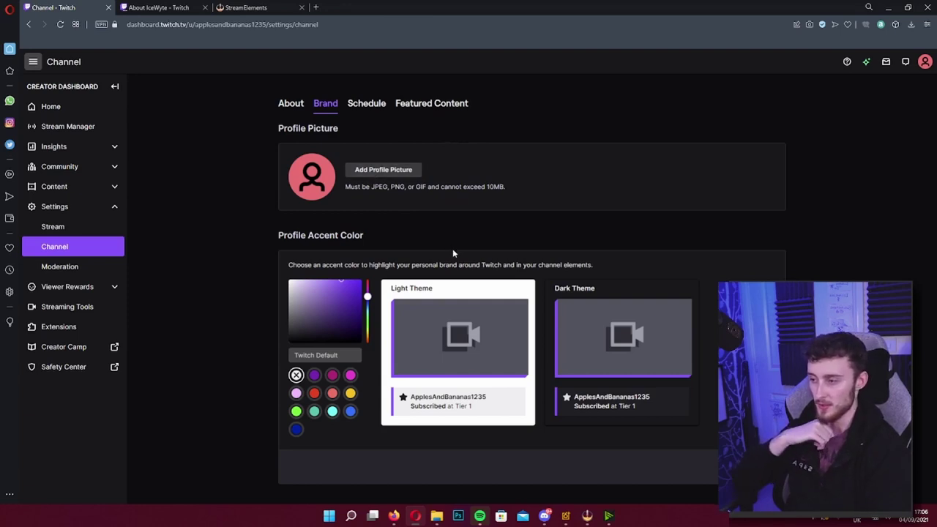
pyautogui.scroll(-3, 547, 322)
pyautogui.scroll(3, 546, 300)
pyautogui.scroll(1, 545, 299)
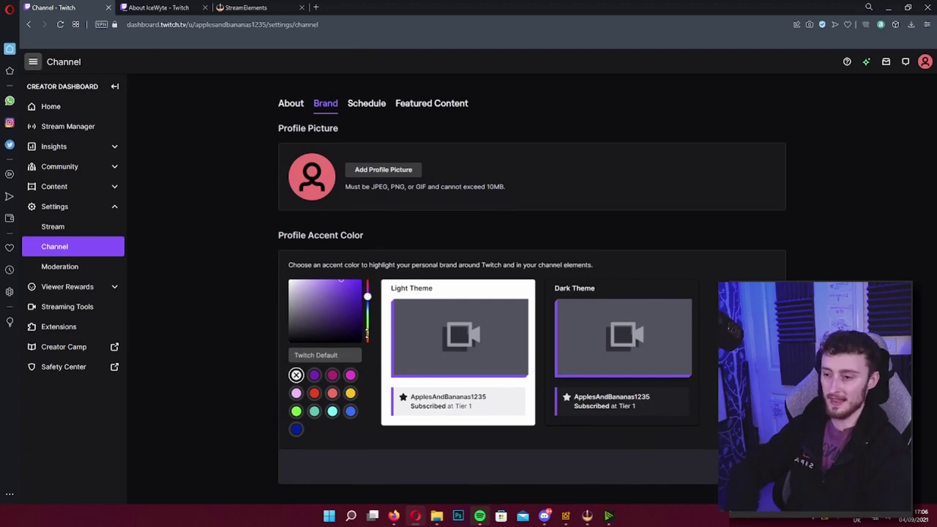
pyautogui.moveTo(344, 288); pyautogui.dragTo(376, 298)
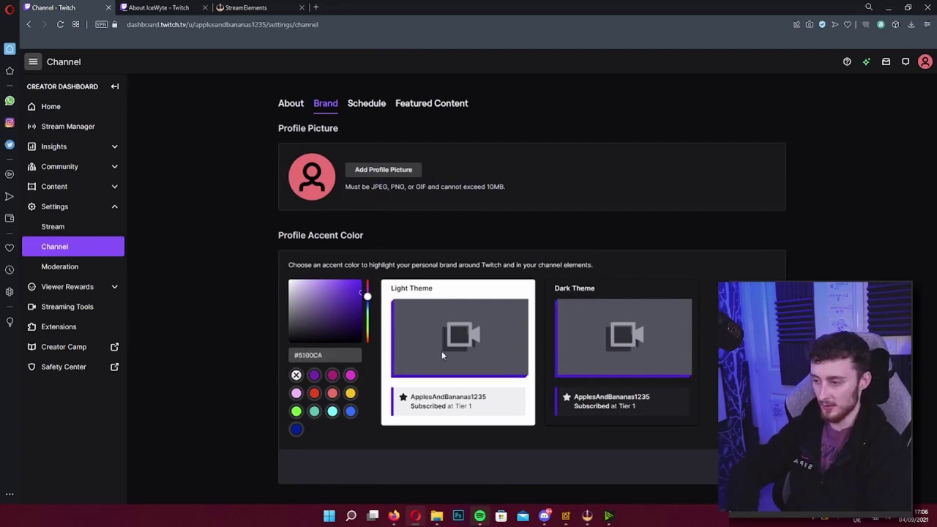
pyautogui.scroll(-5, 539, 322)
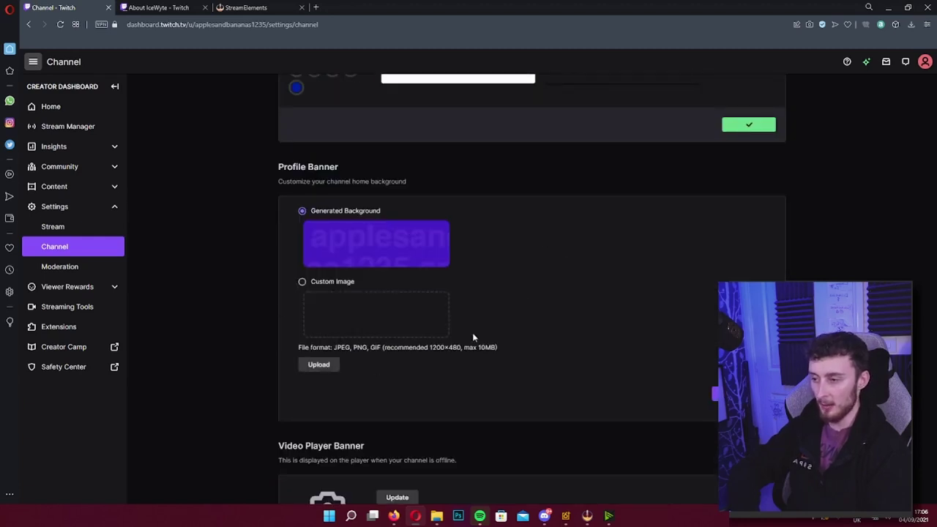
pyautogui.scroll(-1, 538, 327)
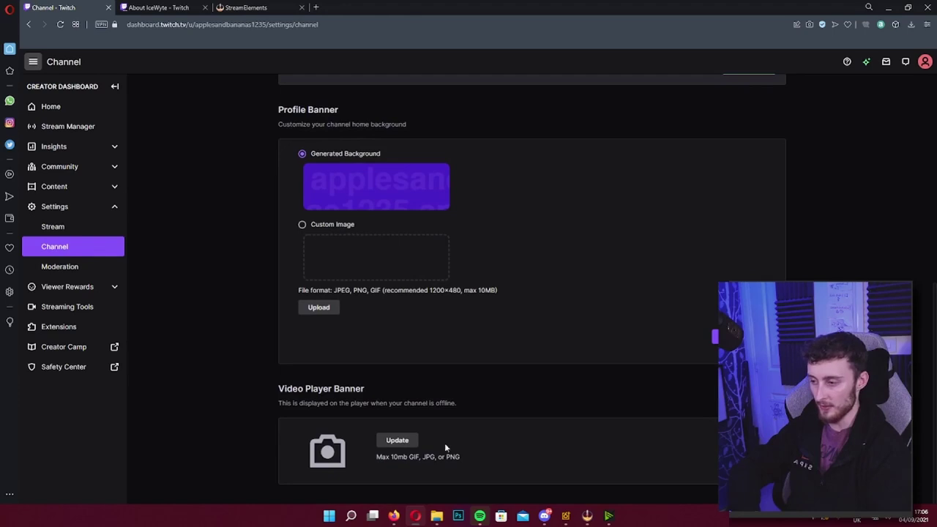
pyautogui.scroll(10, 456, 431)
pyautogui.click(366, 103)
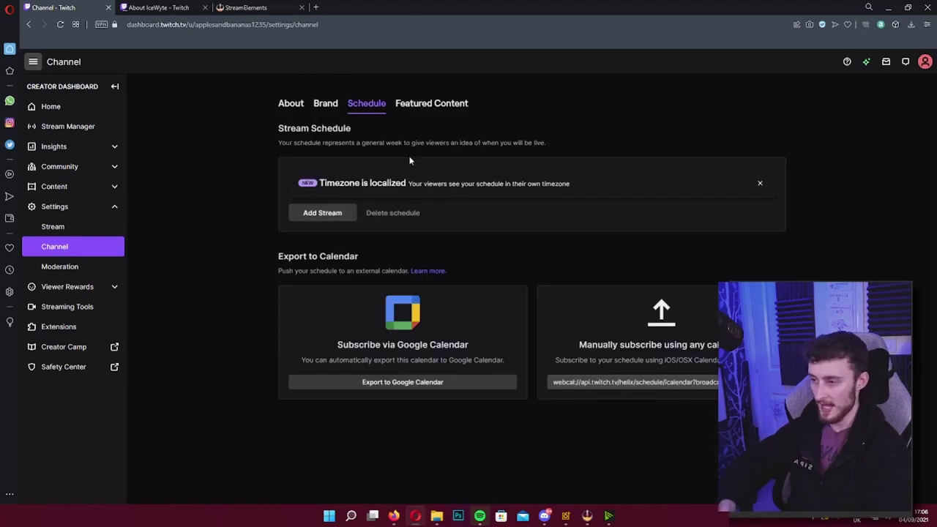
# Step: Start a scheduled stream but discard it, leaving the schedule empty, and go to Stream settings
pyautogui.click(317, 214)
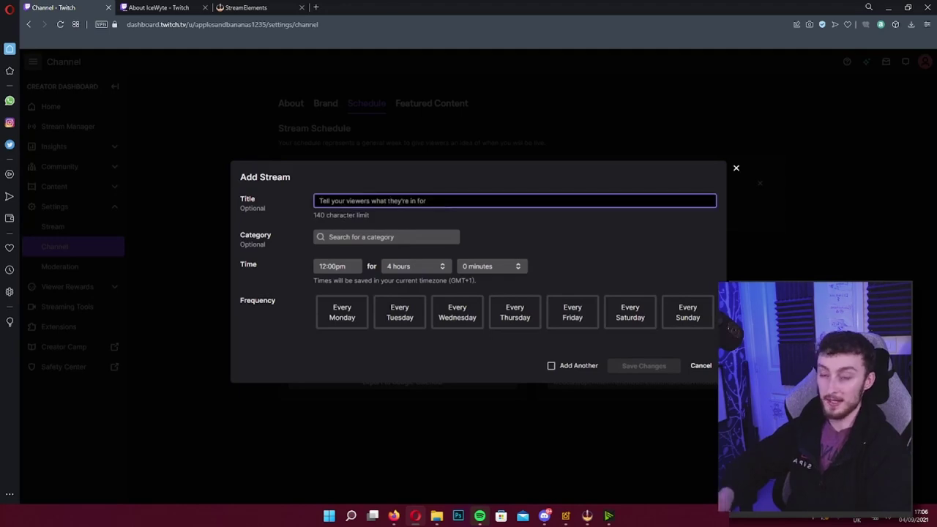
pyautogui.click(381, 237)
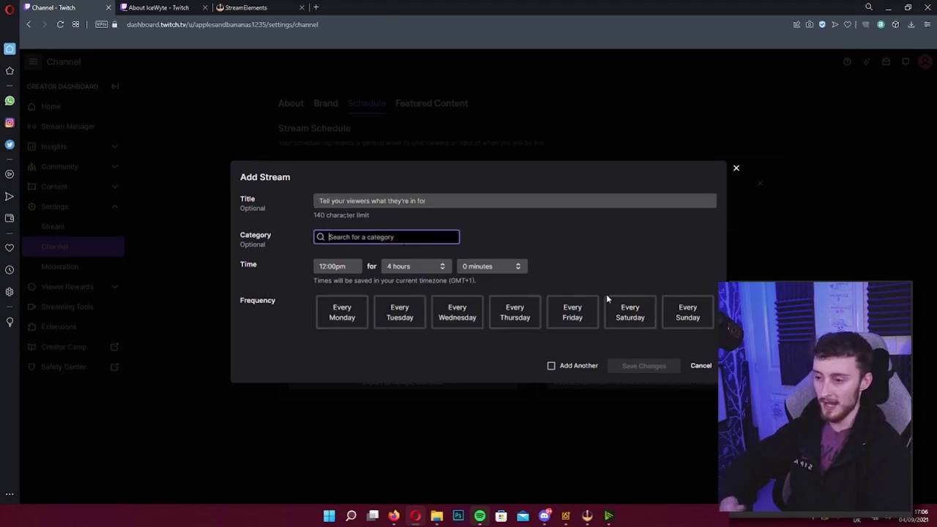
pyautogui.click(725, 180)
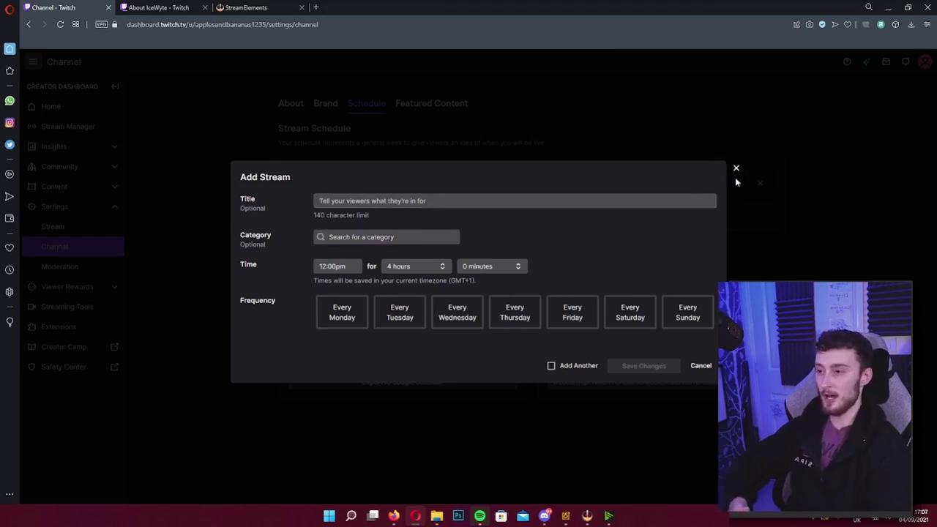
pyautogui.click(736, 168)
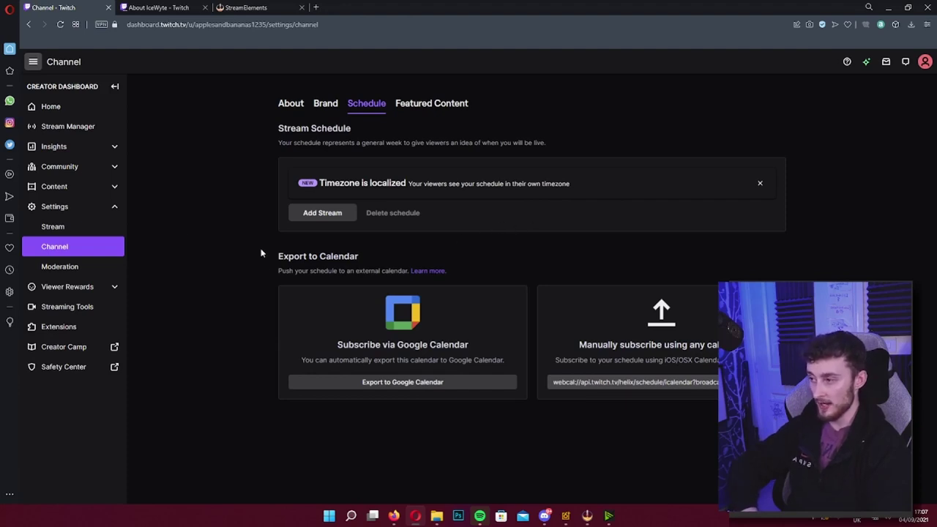
pyautogui.click(68, 225)
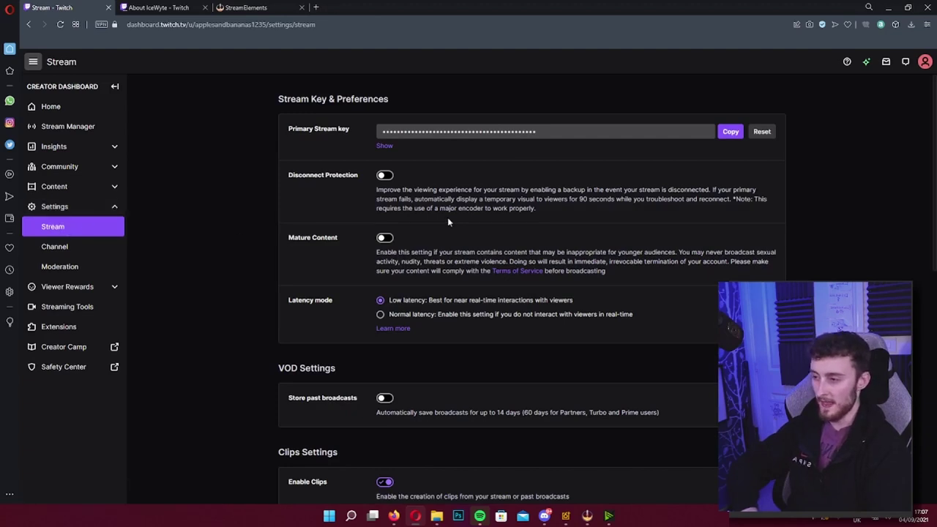
# Step: Switch on 'Store past broadcasts' under VOD Settings on the Stream page
pyautogui.scroll(-1, 448, 220)
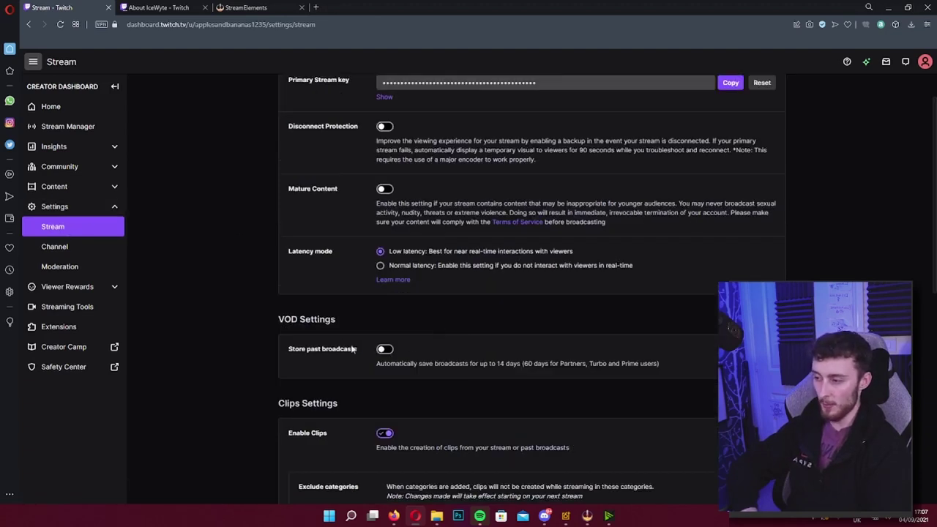
pyautogui.moveTo(273, 320); pyautogui.dragTo(363, 321)
pyautogui.click(363, 320)
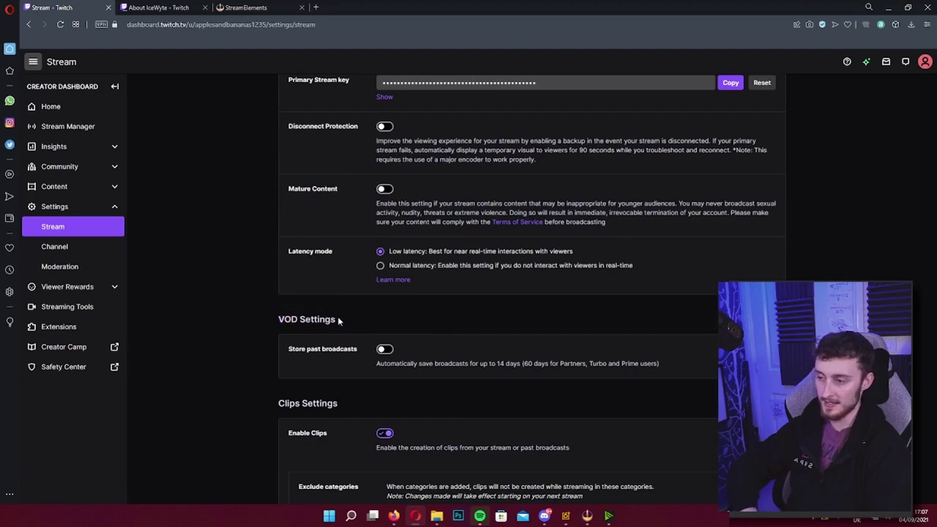
pyautogui.scroll(-2, 349, 322)
pyautogui.click(383, 251)
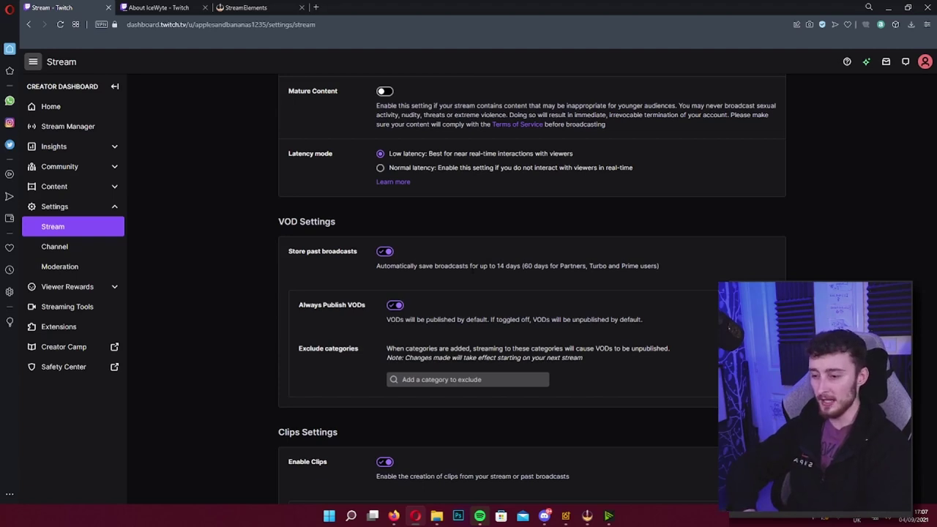
pyautogui.scroll(1, 454, 386)
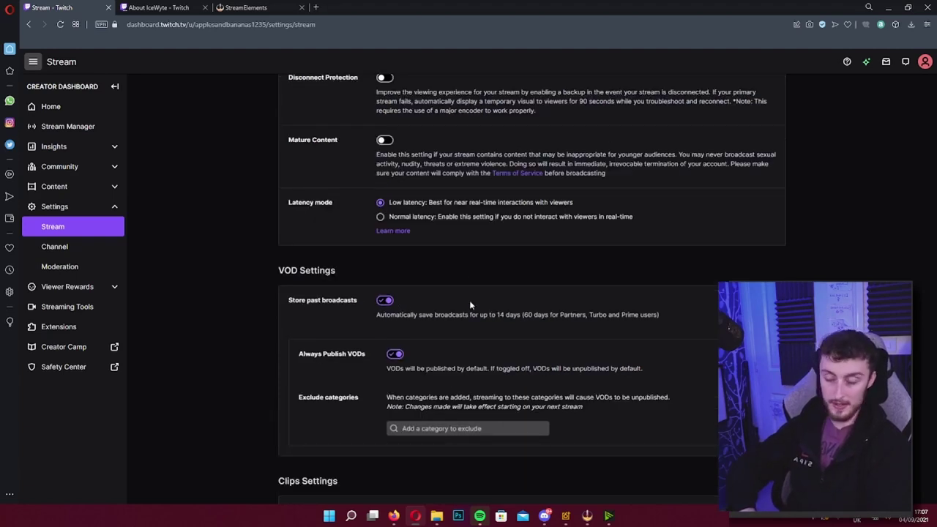
pyautogui.scroll(2, 512, 293)
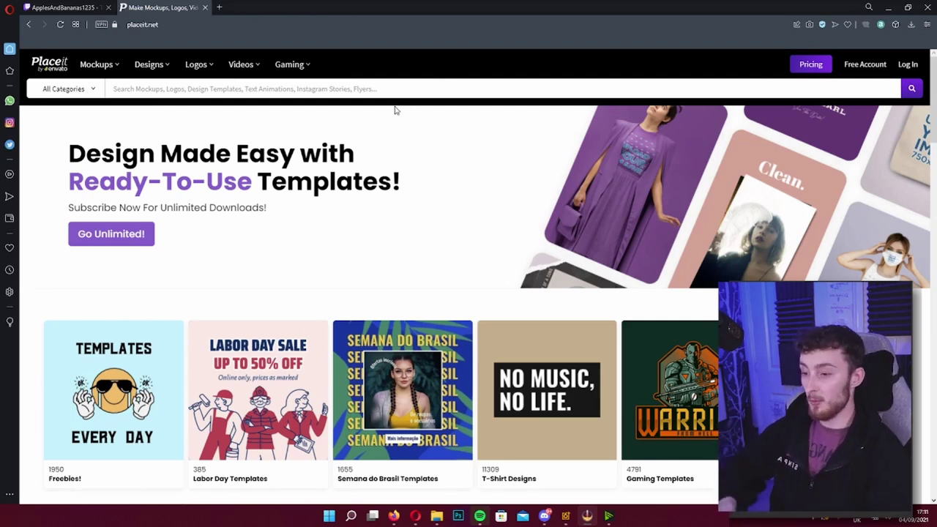
# Step: Search Placeit's Logos category for 'twitch' using the suggestion
pyautogui.moveTo(195, 69)
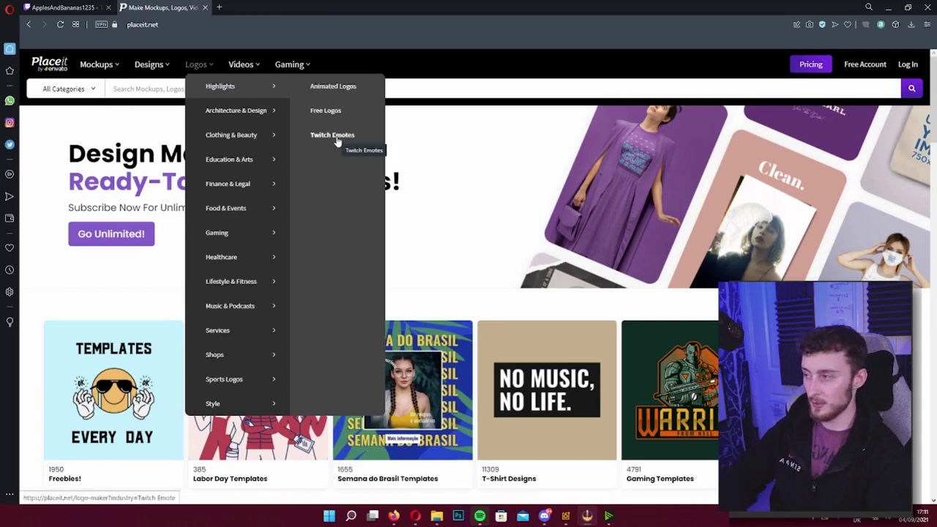
pyautogui.click(76, 91)
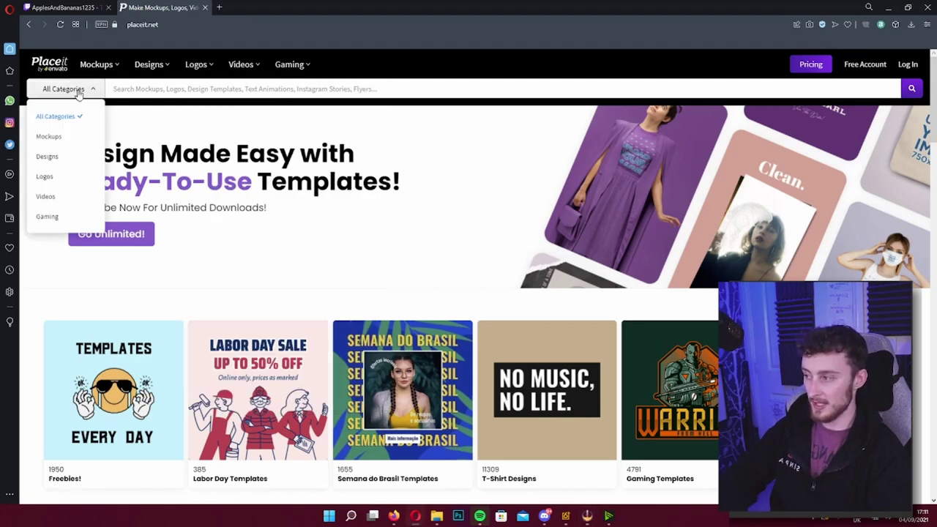
pyautogui.click(72, 170)
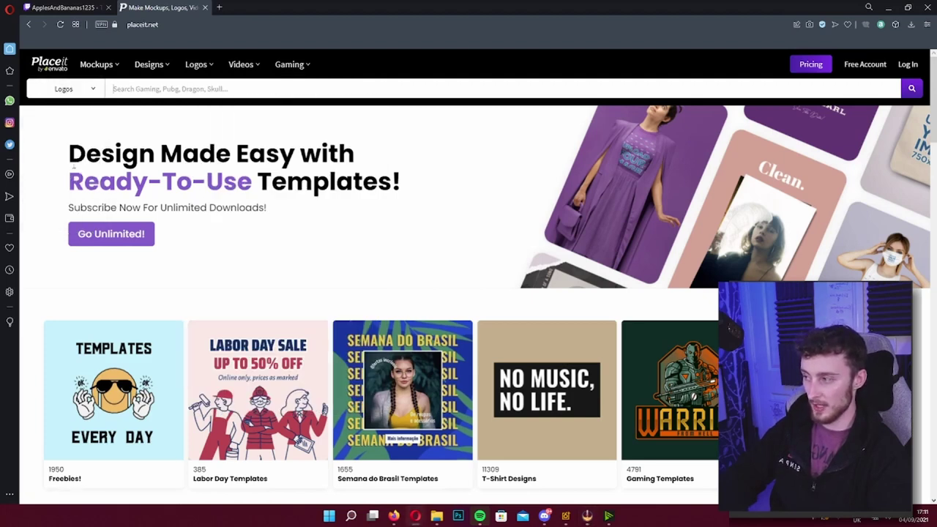
pyautogui.click(158, 90)
pyautogui.write('Twitch')
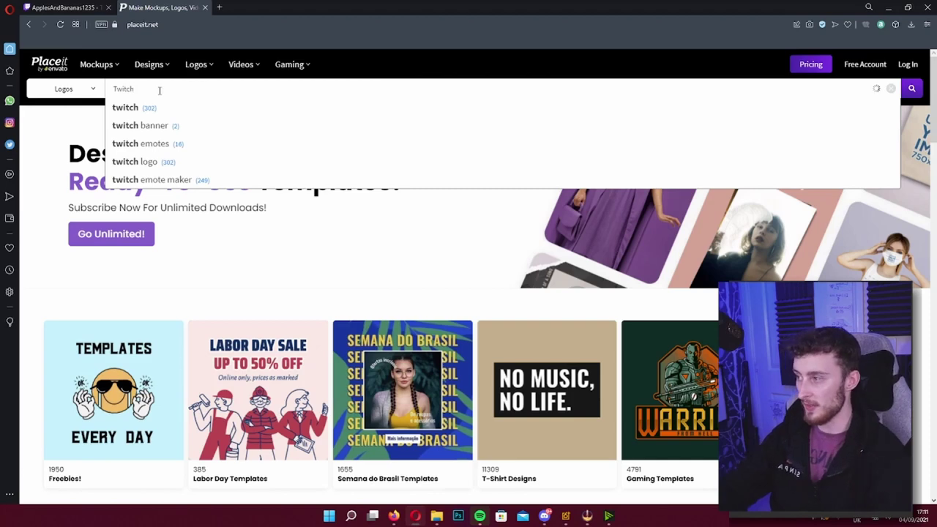
pyautogui.click(129, 109)
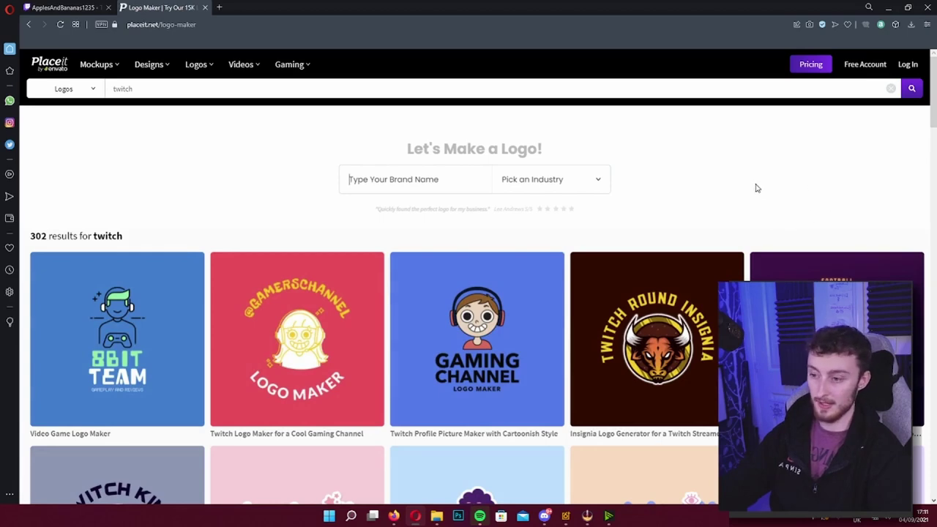
pyautogui.scroll(-2, 724, 188)
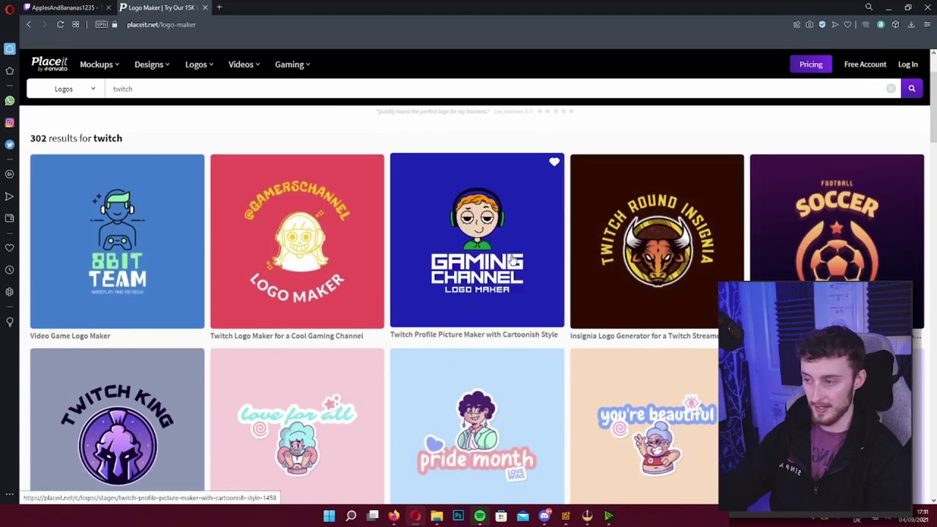
pyautogui.scroll(-2, 505, 256)
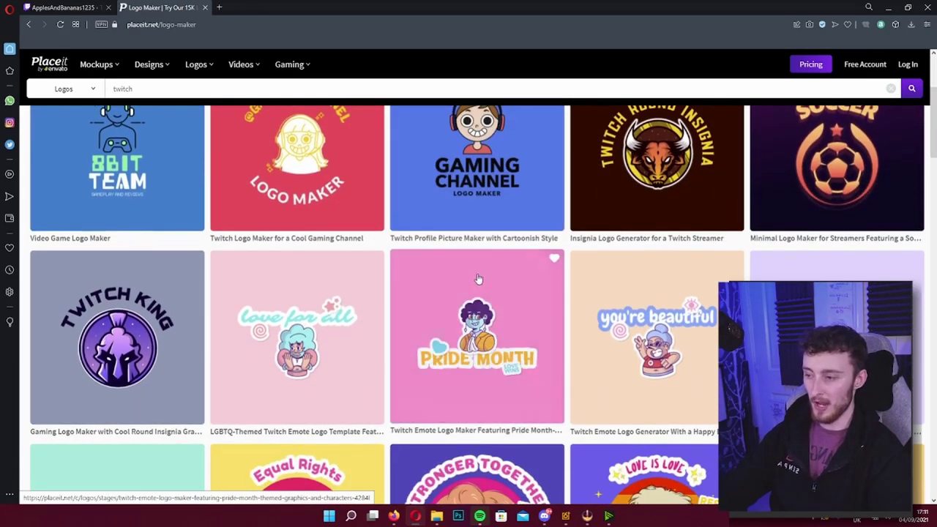
pyautogui.scroll(-4, 503, 273)
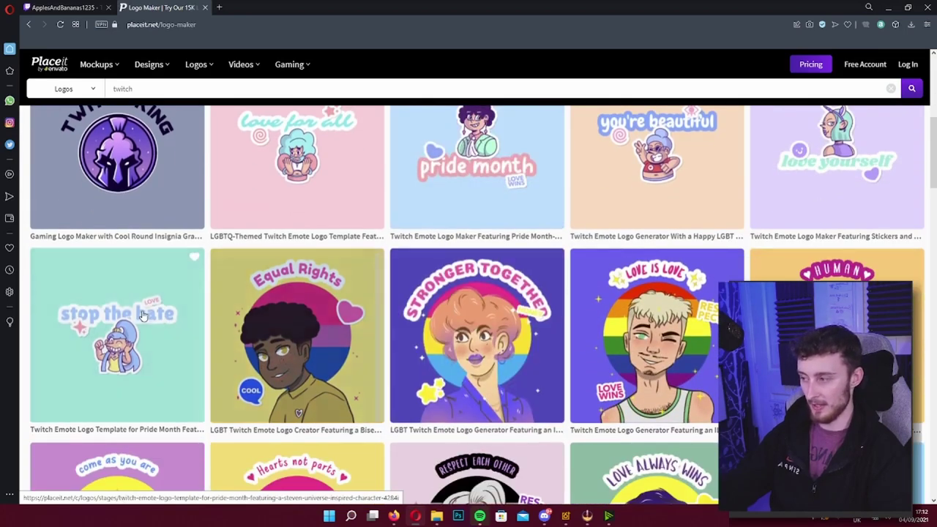
pyautogui.scroll(-10, 613, 313)
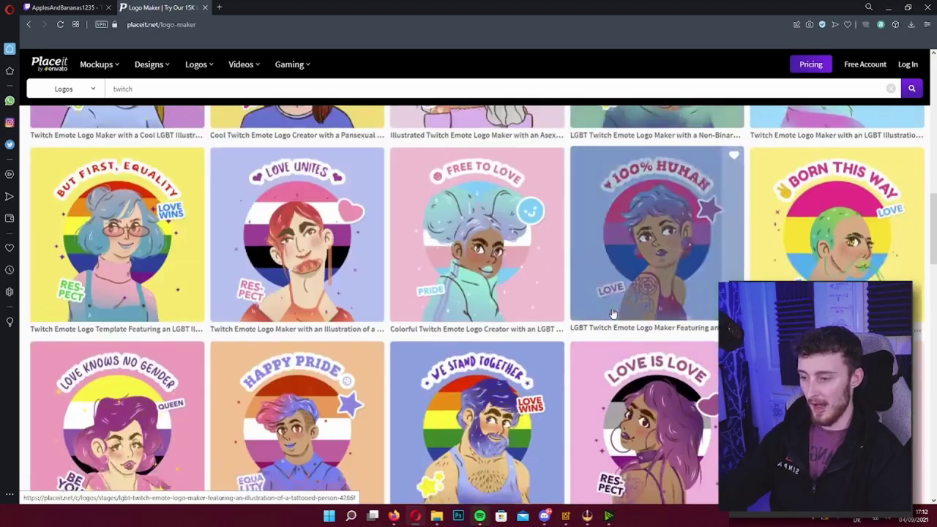
pyautogui.scroll(-4, 613, 313)
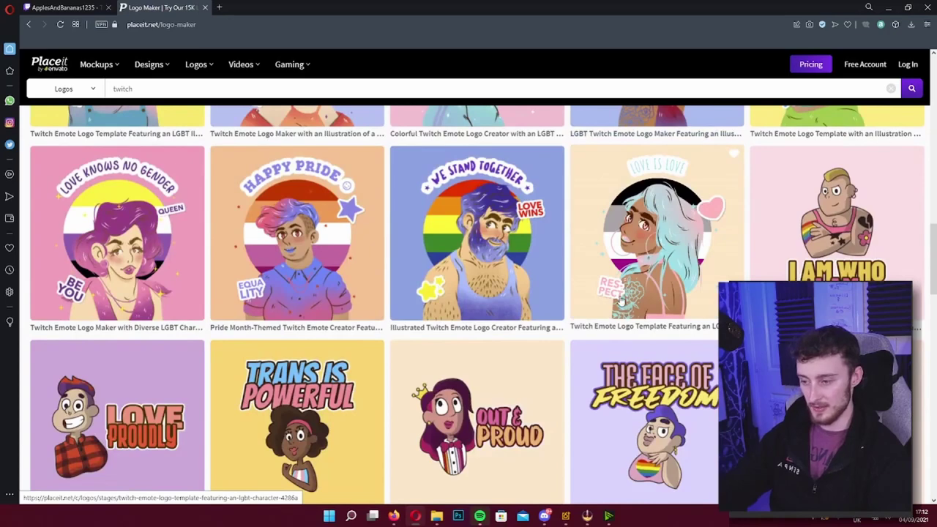
pyautogui.scroll(-5, 619, 307)
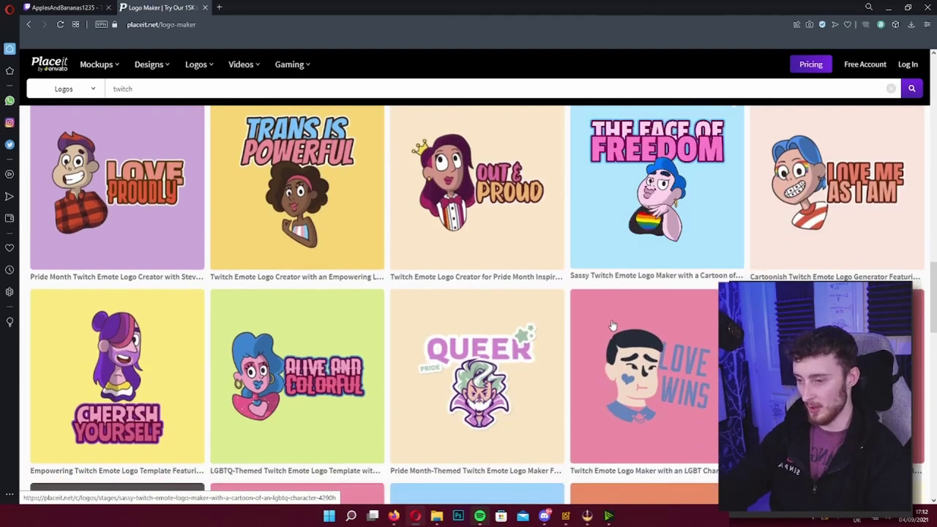
pyautogui.scroll(-7, 613, 325)
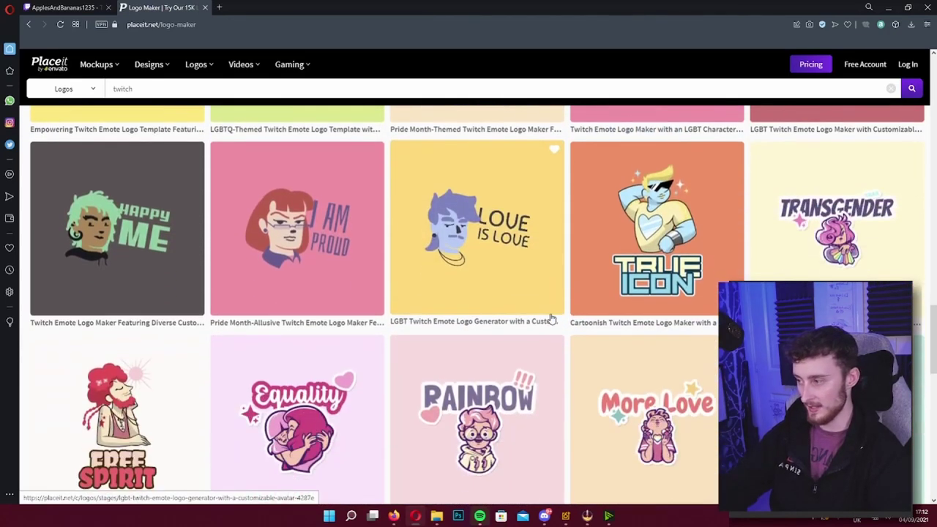
pyautogui.scroll(-1, 552, 320)
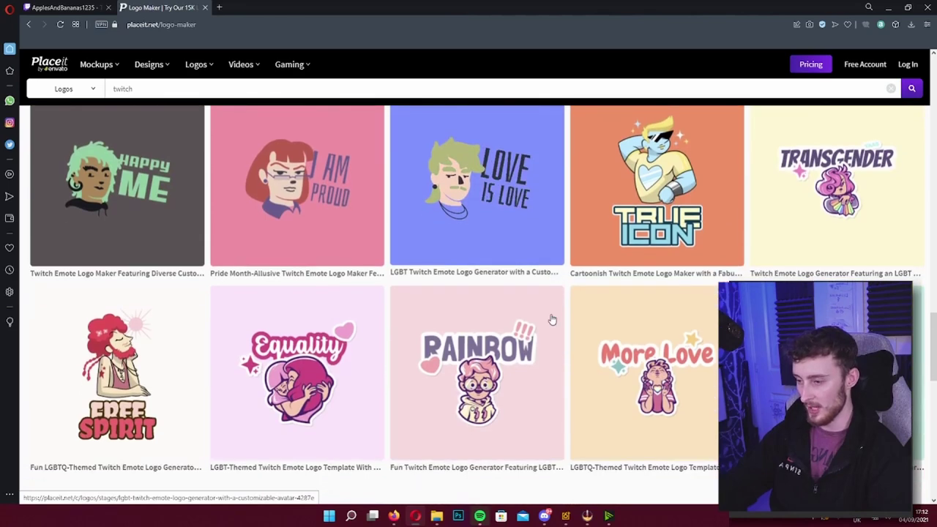
# Step: Open the pink-haired Rainbow character emote template and review its background colour choices
pyautogui.click(511, 378)
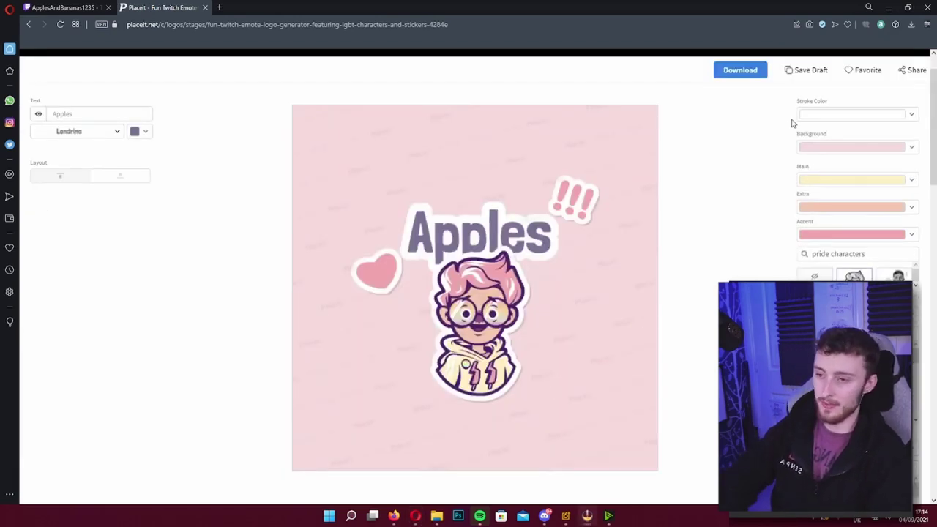
pyautogui.click(814, 147)
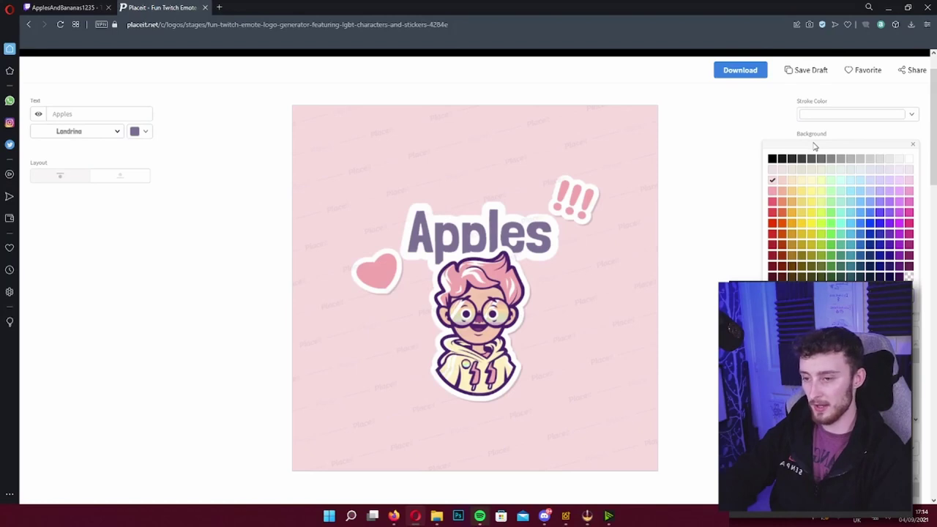
pyautogui.click(732, 136)
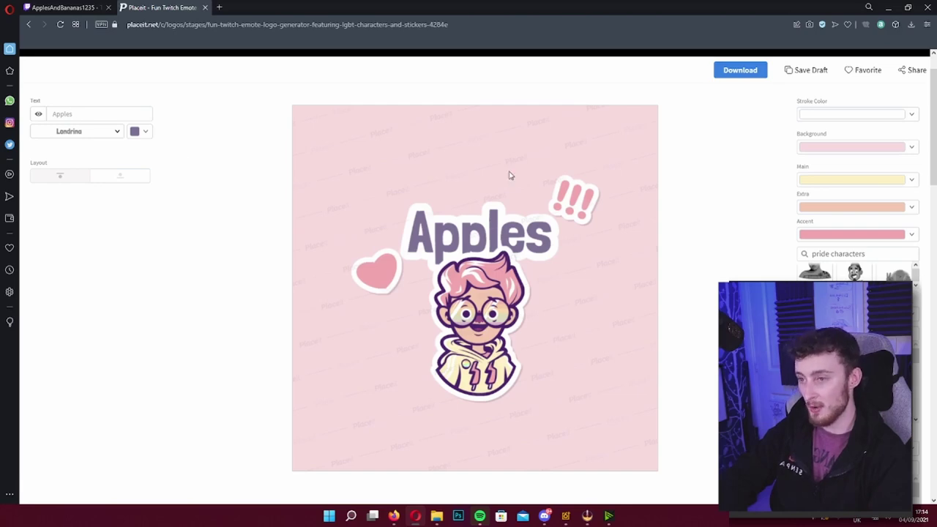
pyautogui.scroll(-4, 671, 303)
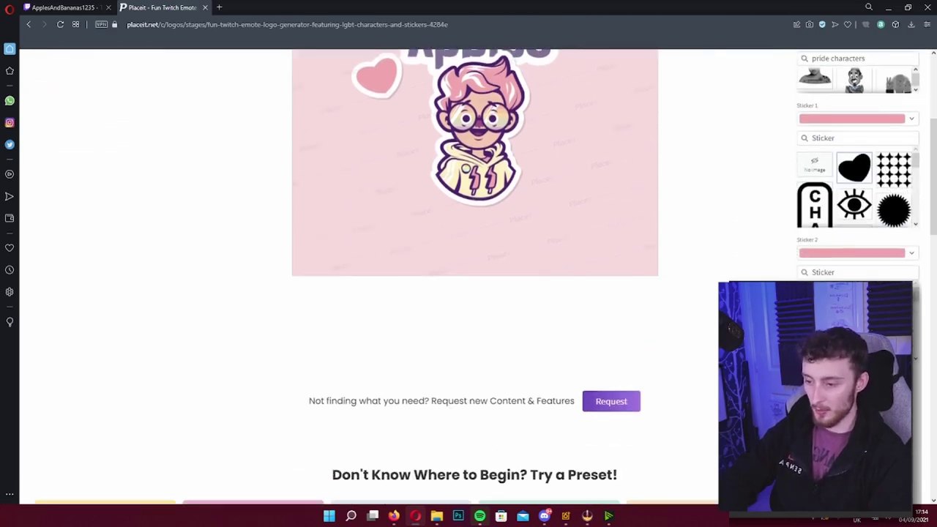
pyautogui.scroll(5, 671, 303)
pyautogui.scroll(-1, 497, 355)
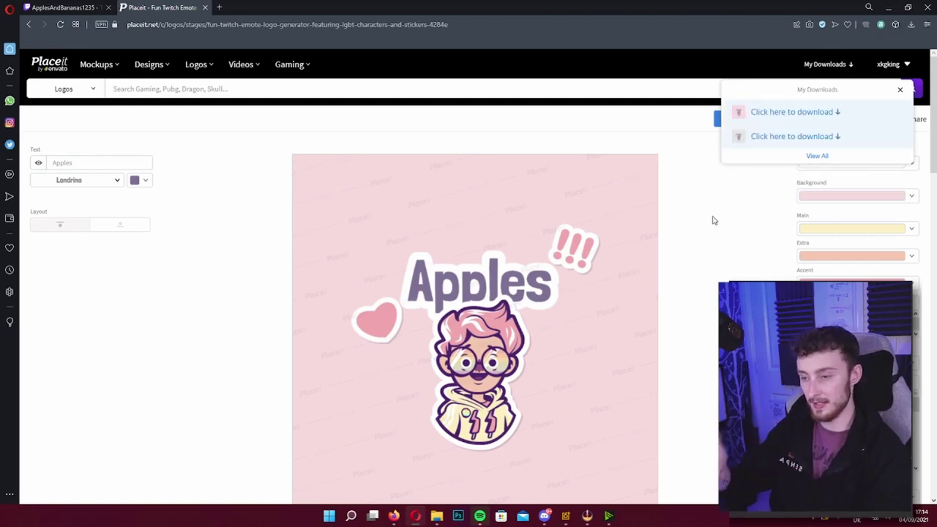
# Step: Download the finished Apples emote and bring up the Gaming > Twitch Templates menu
pyautogui.click(801, 112)
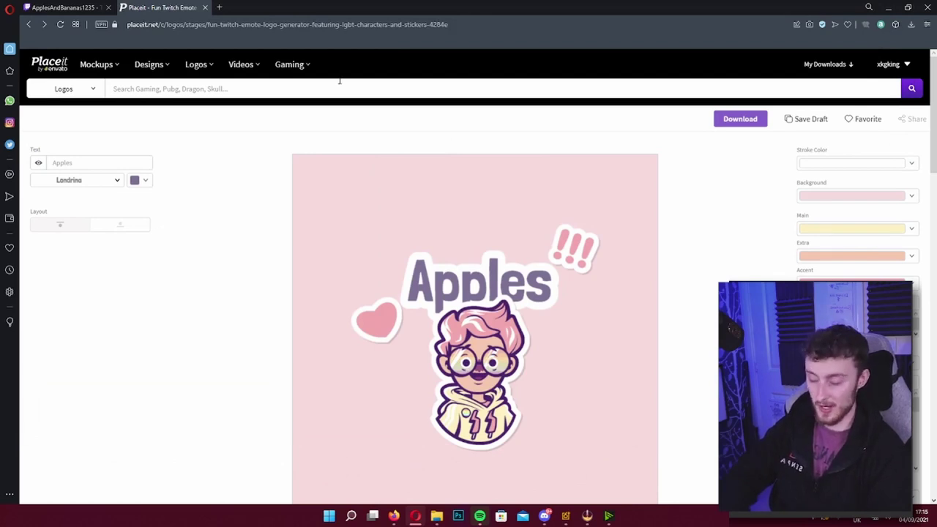
pyautogui.moveTo(297, 69)
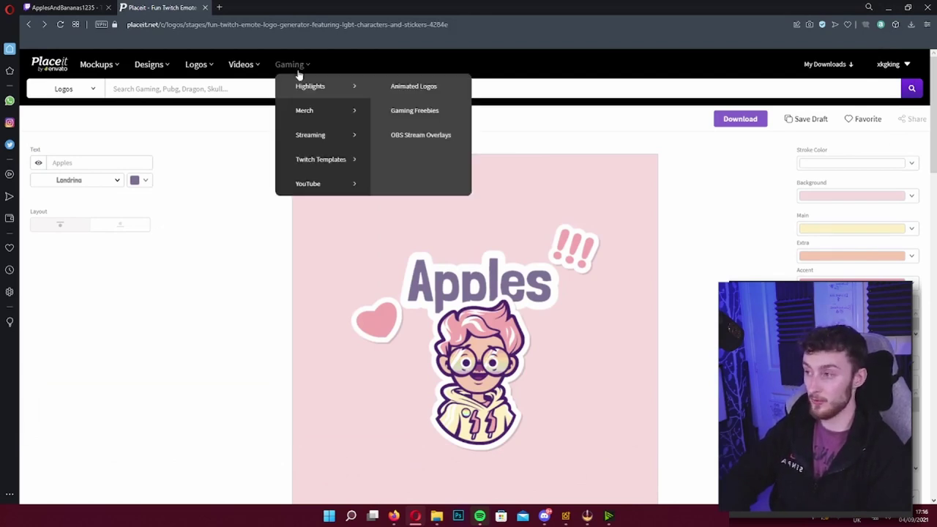
pyautogui.moveTo(339, 169)
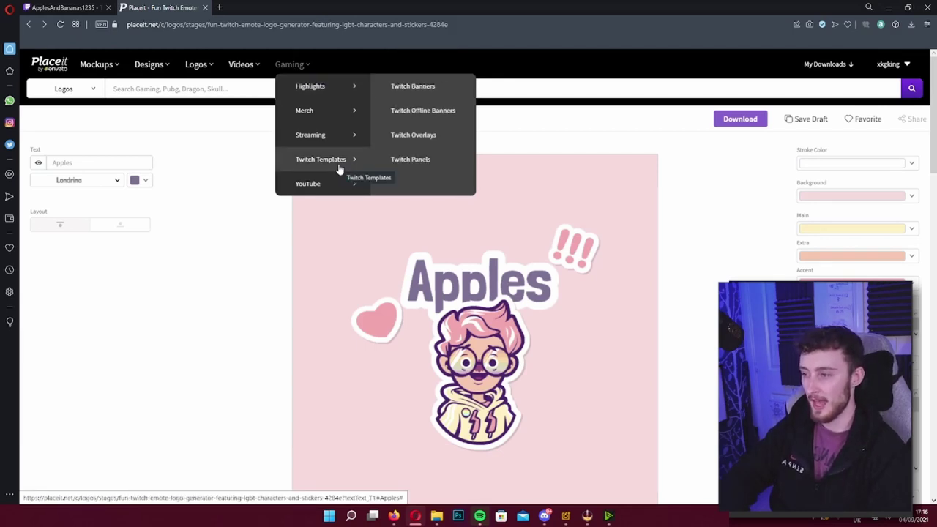
# Step: Browse to page 2 of the Twitch Banners templates
pyautogui.click(424, 89)
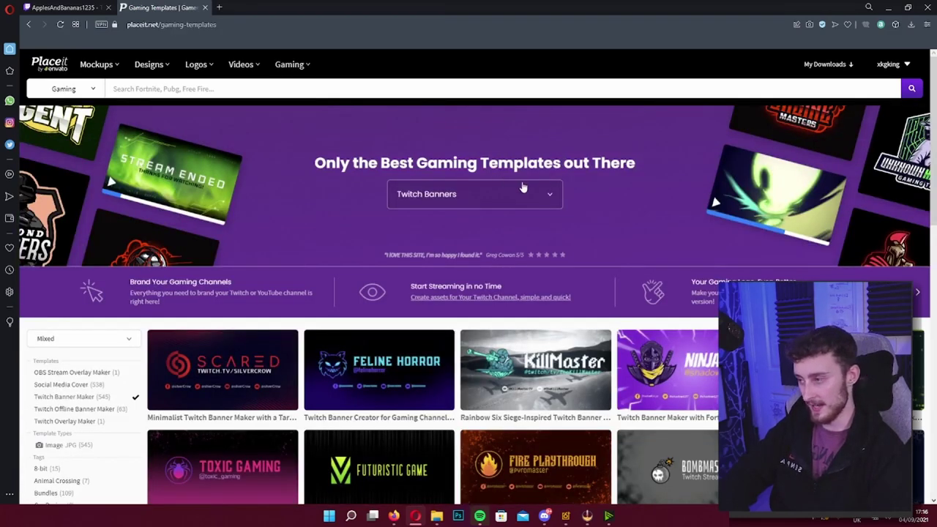
pyautogui.scroll(-3, 672, 183)
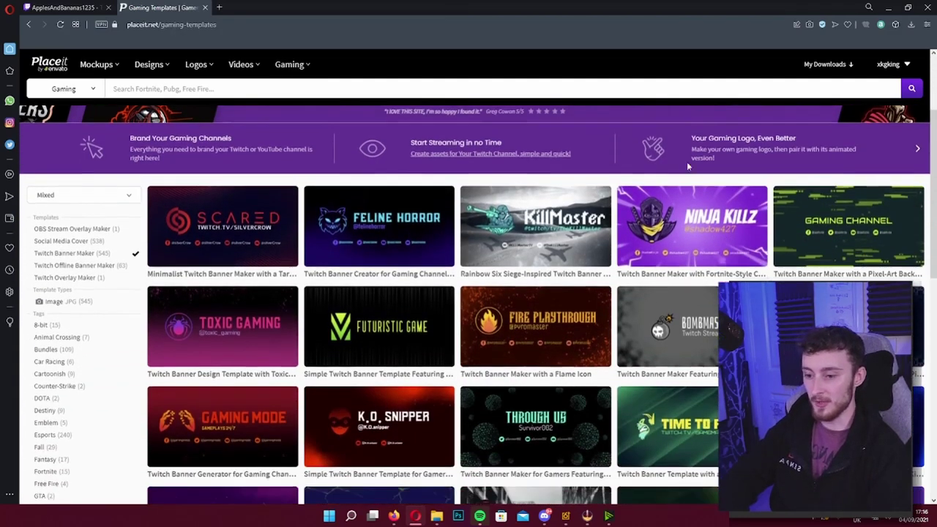
pyautogui.scroll(-1, 659, 190)
pyautogui.scroll(-3, 558, 247)
pyautogui.scroll(-2, 558, 246)
pyautogui.click(444, 385)
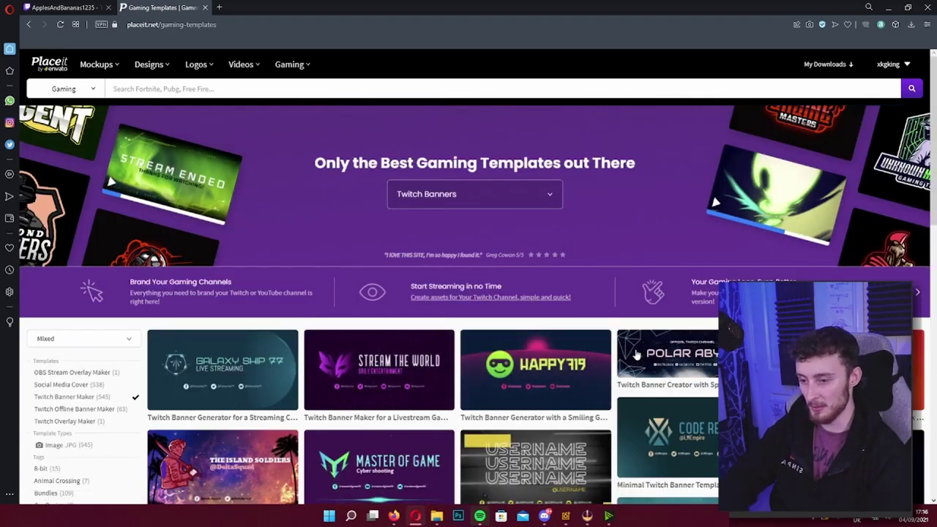
pyautogui.scroll(-1, 635, 354)
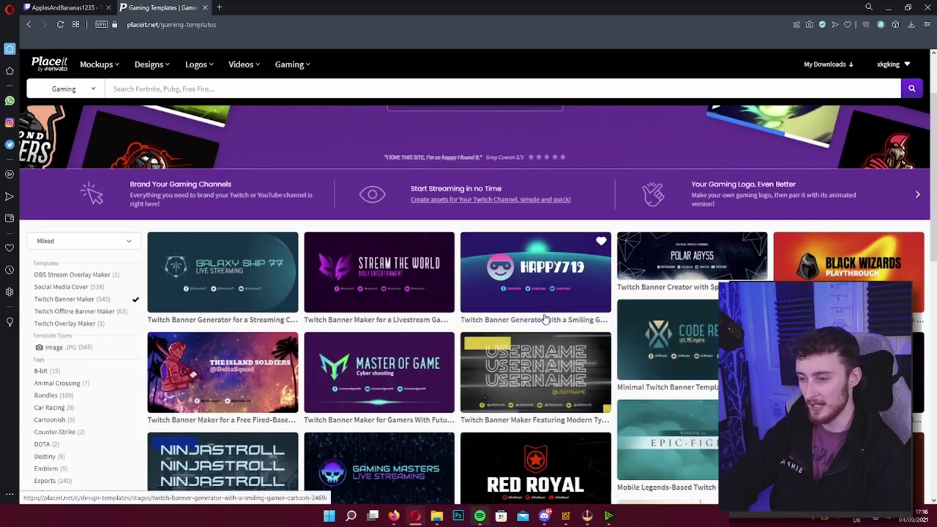
pyautogui.scroll(-2, 544, 317)
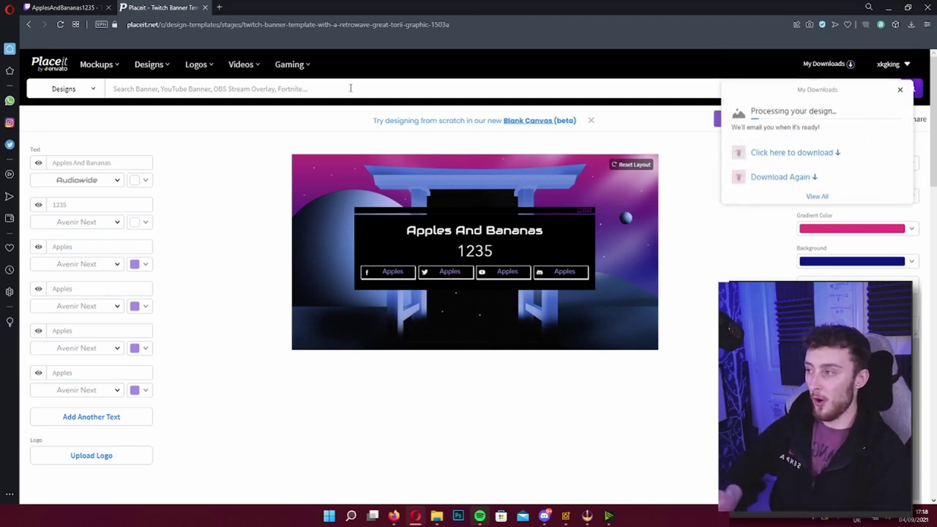
# Step: Wait for the Apples And Bananas retrowave banner download to finish processing in My Downloads
pyautogui.moveTo(167, 65)
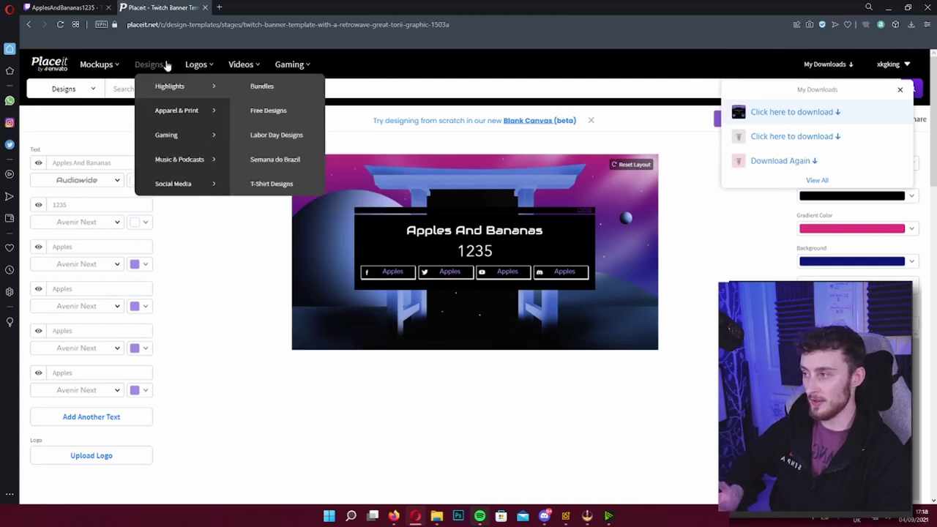
# Step: Browse the lower third banner templates and open the first lower third video template
pyautogui.moveTo(179, 148)
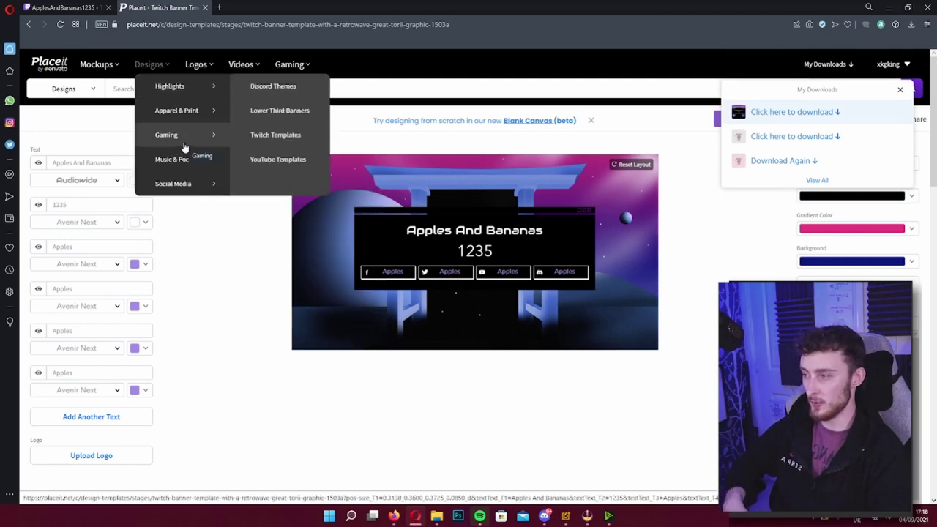
pyautogui.click(270, 111)
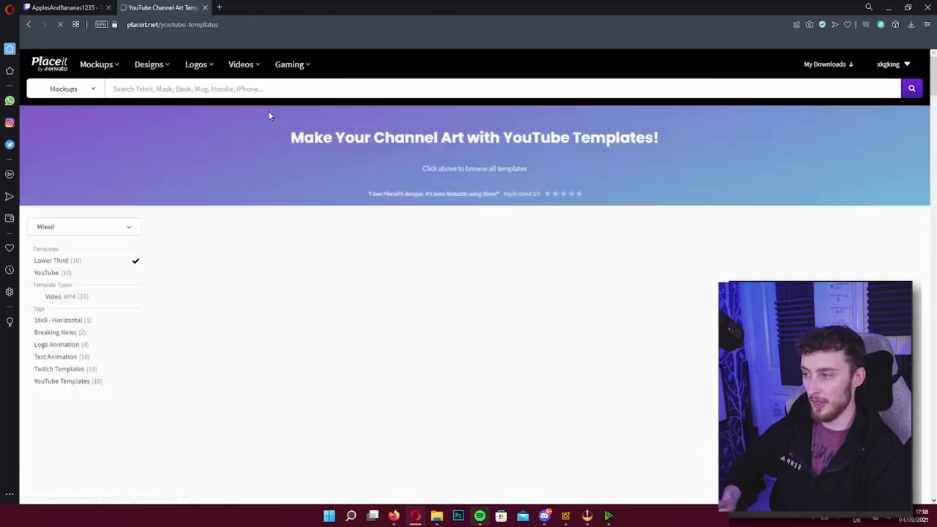
pyautogui.scroll(-1, 441, 249)
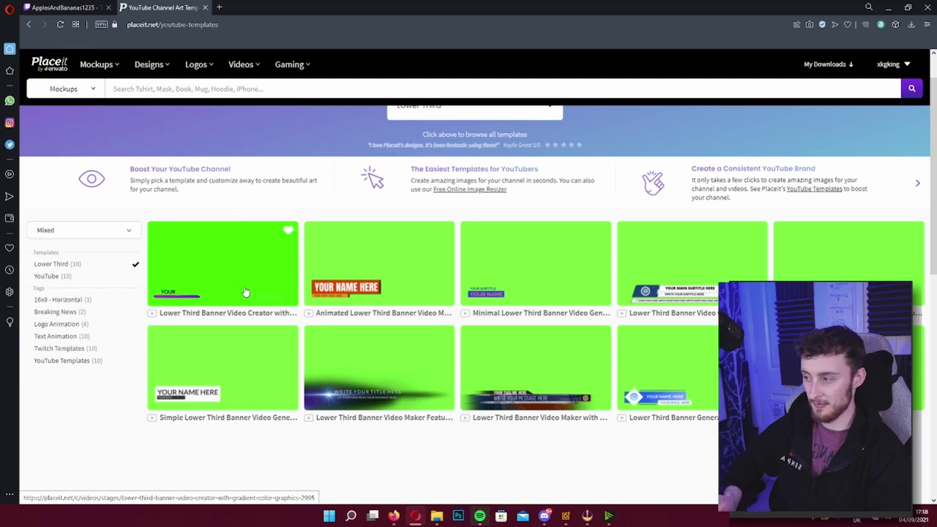
pyautogui.click(265, 272)
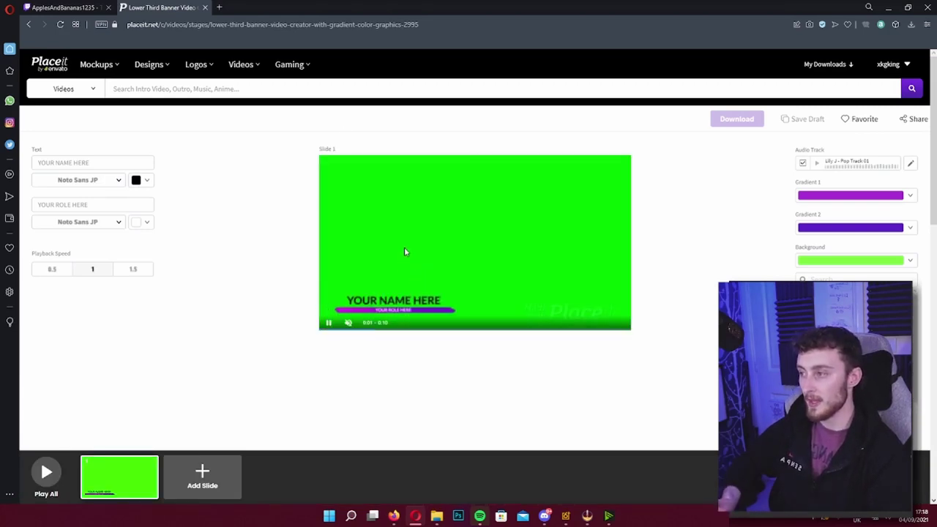
# Step: Show the Twitch Panels collection via Gaming > Twitch Templates
pyautogui.moveTo(290, 66)
pyautogui.moveTo(332, 158)
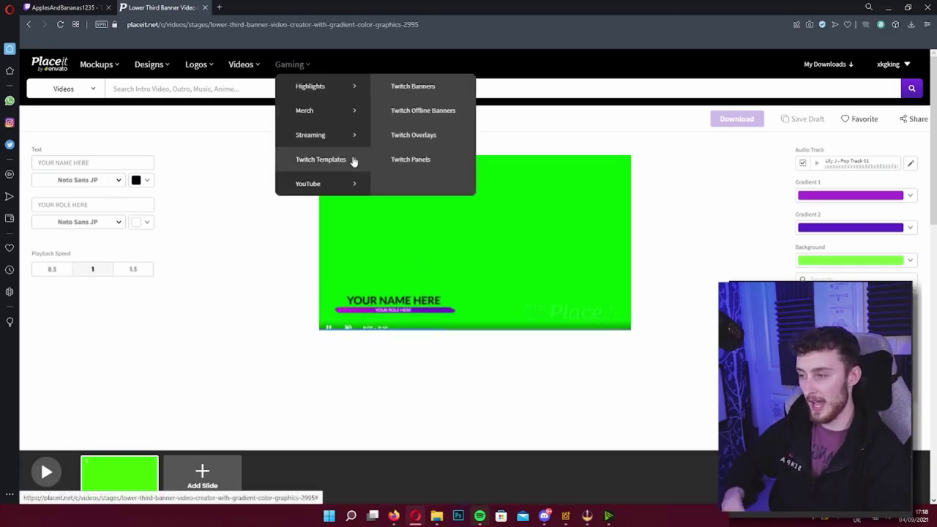
pyautogui.click(396, 161)
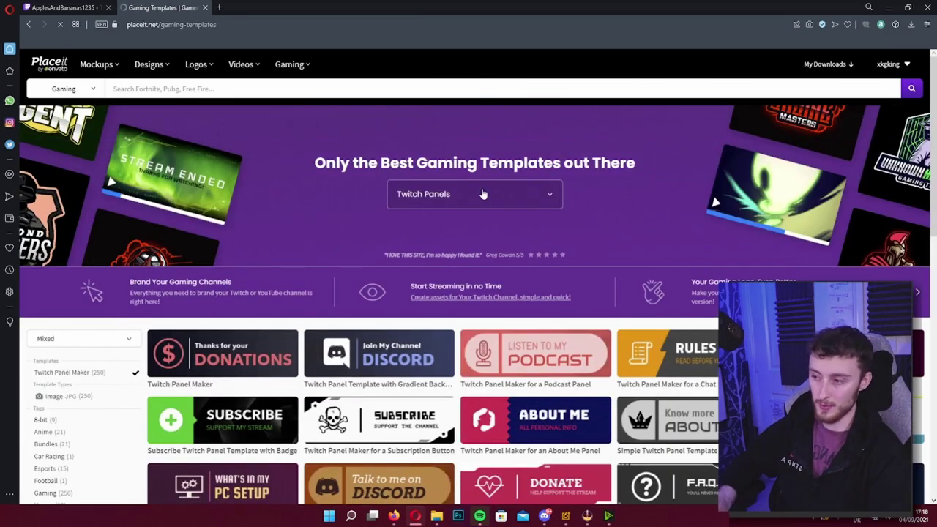
# Step: Look over the Twitch Panel templates, then switch the listing to Twitch Overlays
pyautogui.scroll(-1, 366, 292)
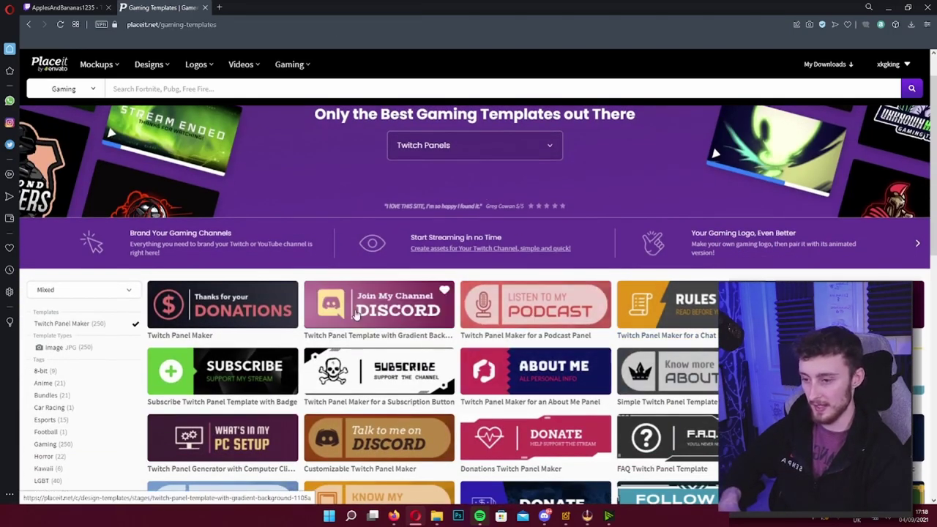
pyautogui.scroll(-2, 392, 352)
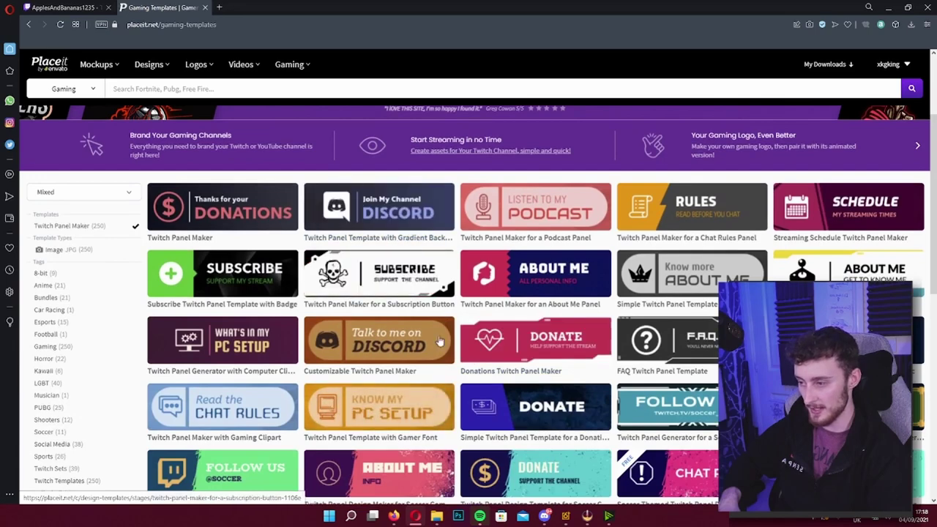
pyautogui.scroll(1, 382, 405)
pyautogui.scroll(2, 381, 405)
pyautogui.moveTo(289, 64)
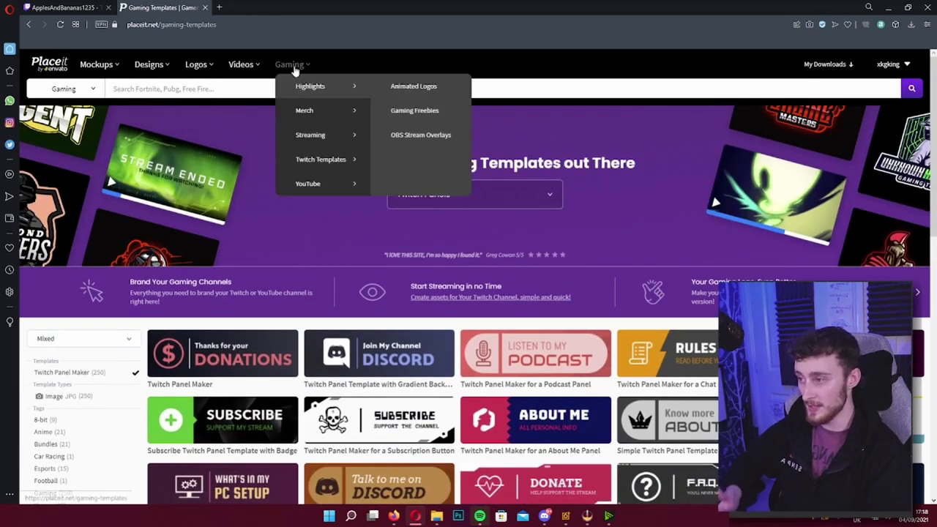
pyautogui.moveTo(321, 159)
pyautogui.click(418, 138)
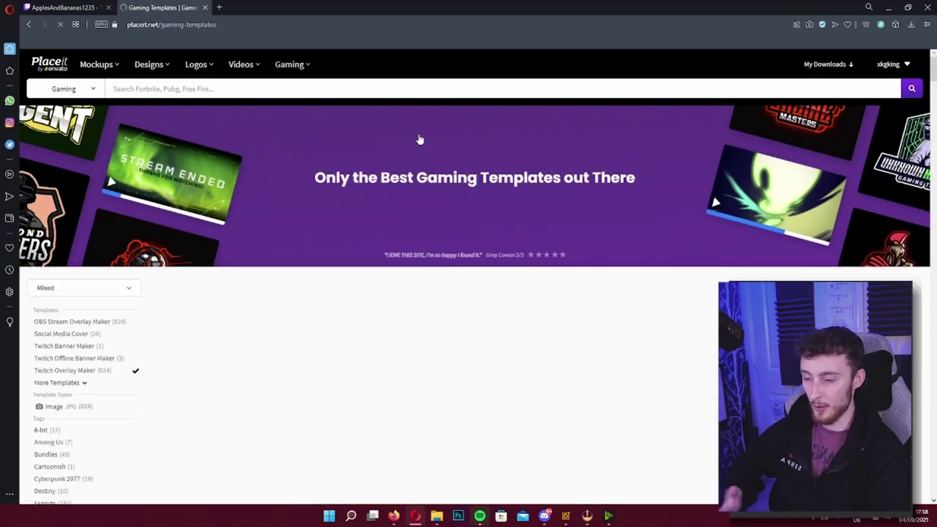
# Step: Scroll through the 624 Twitch Overlay templates, such as webcam frames and Starting Soon screens
pyautogui.scroll(-1, 531, 306)
pyautogui.scroll(-2, 544, 313)
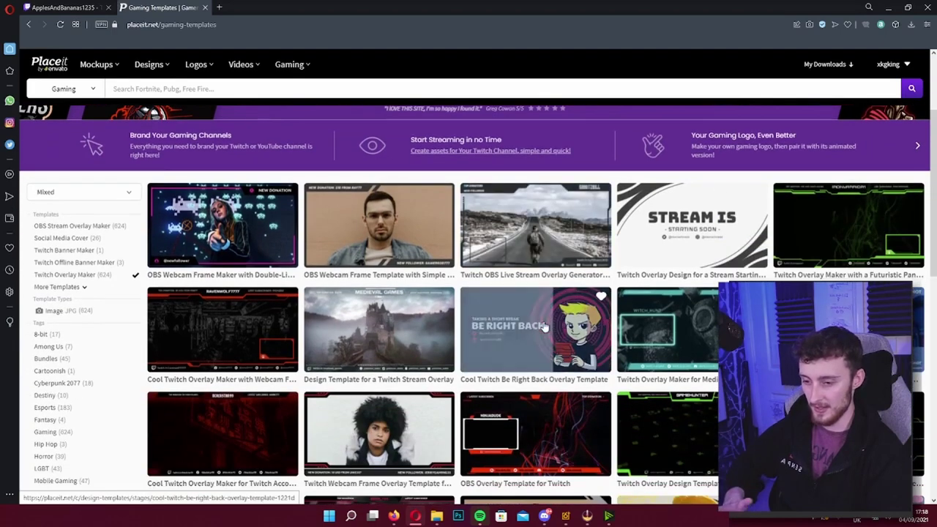
pyautogui.scroll(-4, 544, 327)
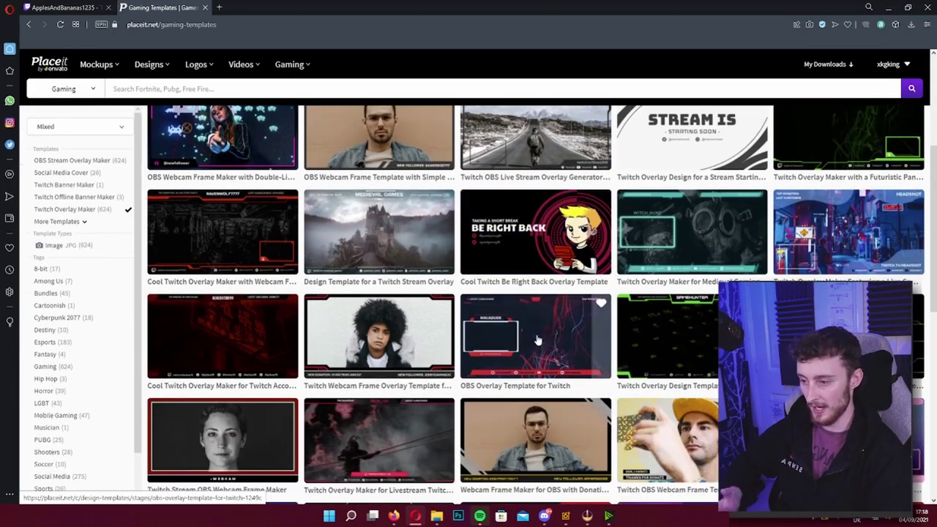
pyautogui.scroll(-1, 534, 344)
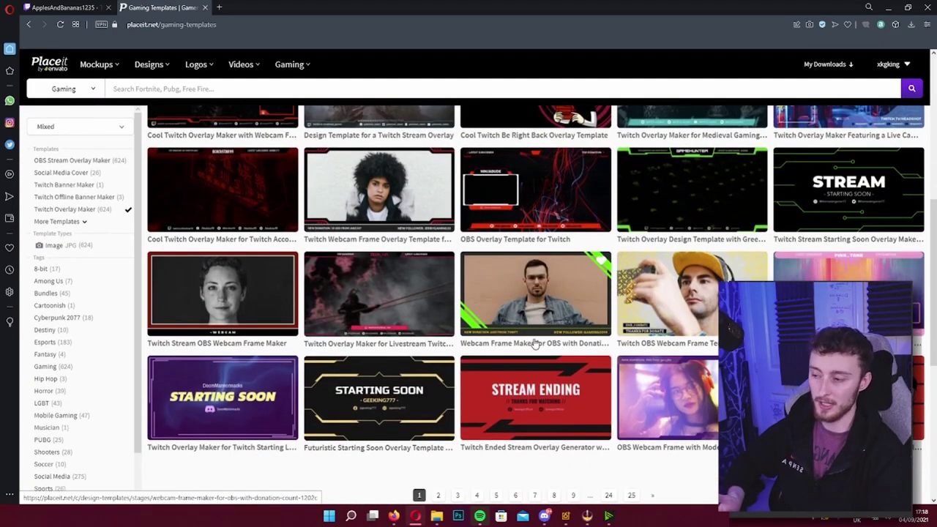
pyautogui.scroll(6, 535, 341)
pyautogui.scroll(2, 487, 331)
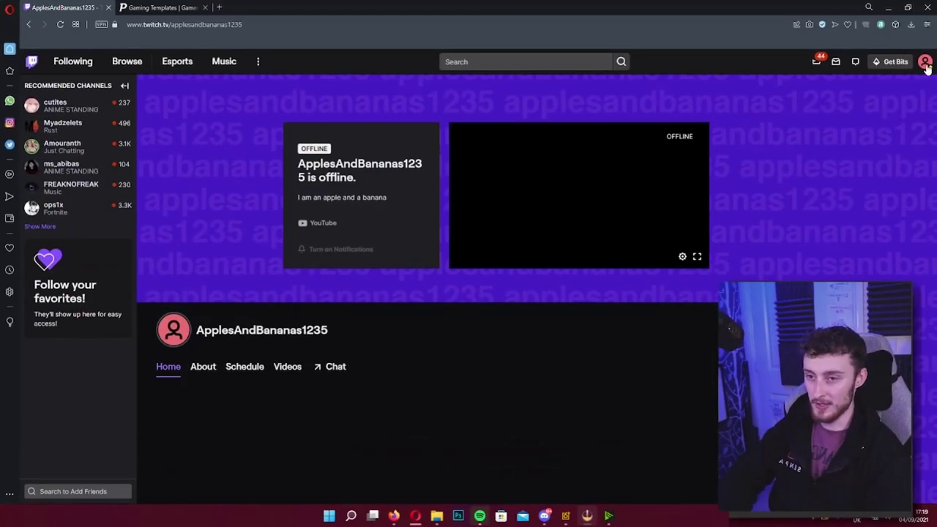
# Step: Go from the channel view back to Twitch and open the account Settings Profile tab
pyautogui.click(926, 62)
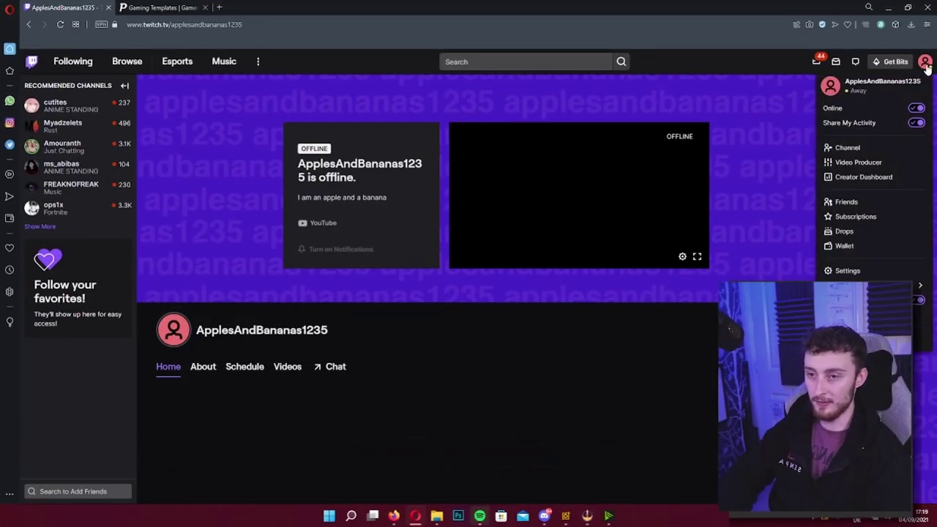
pyautogui.click(846, 148)
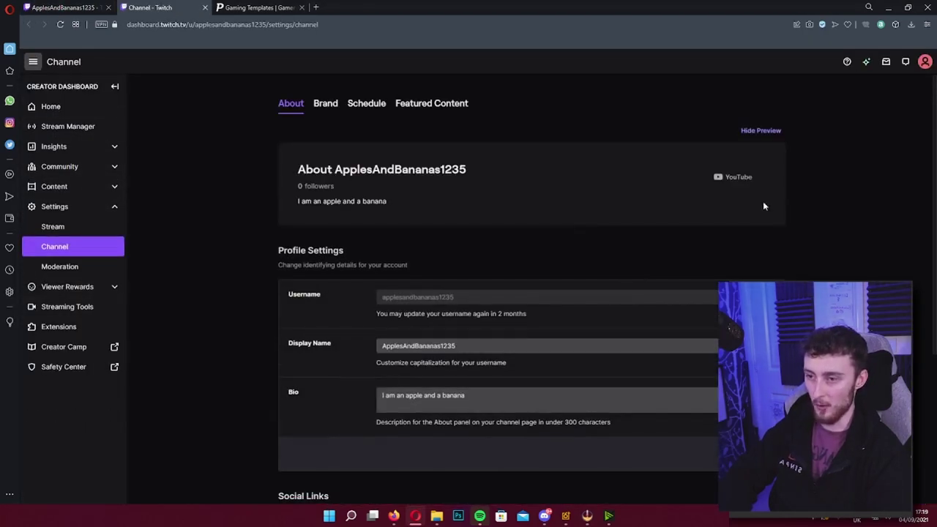
pyautogui.click(925, 64)
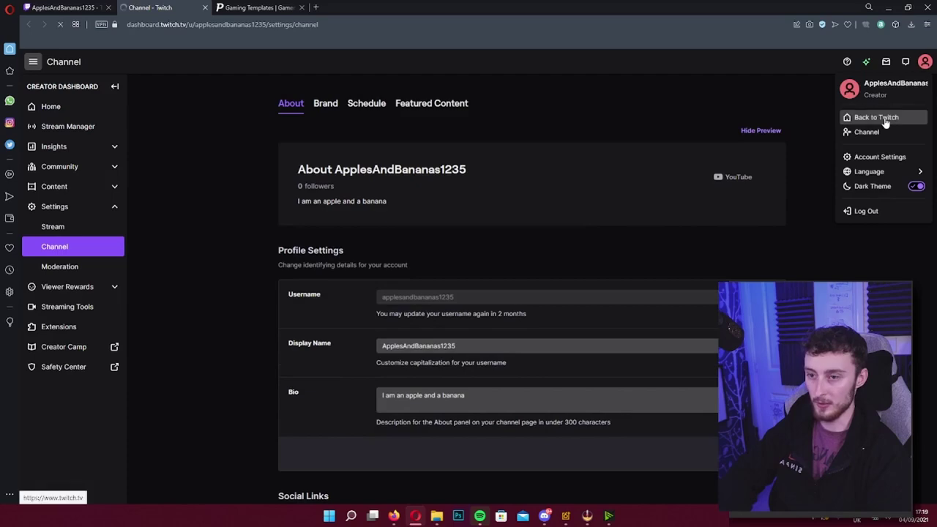
pyautogui.click(879, 118)
pyautogui.click(925, 64)
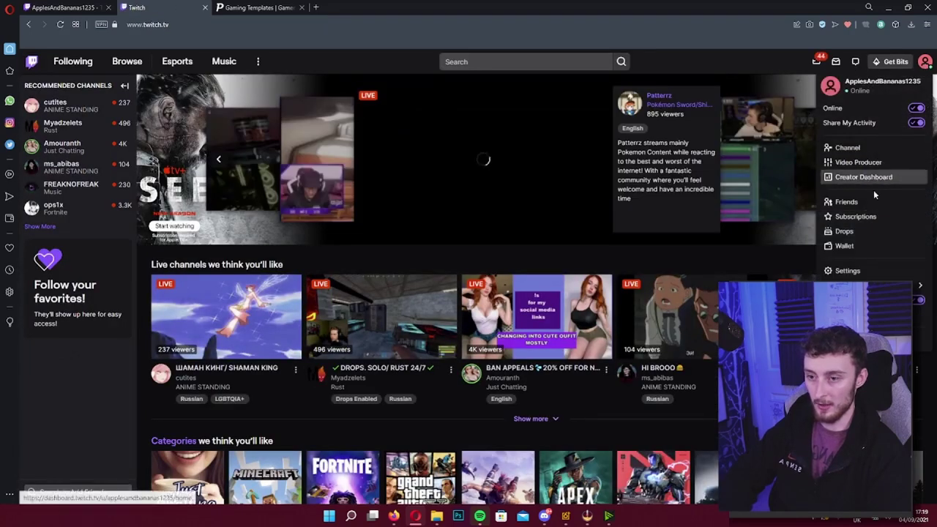
pyautogui.click(842, 273)
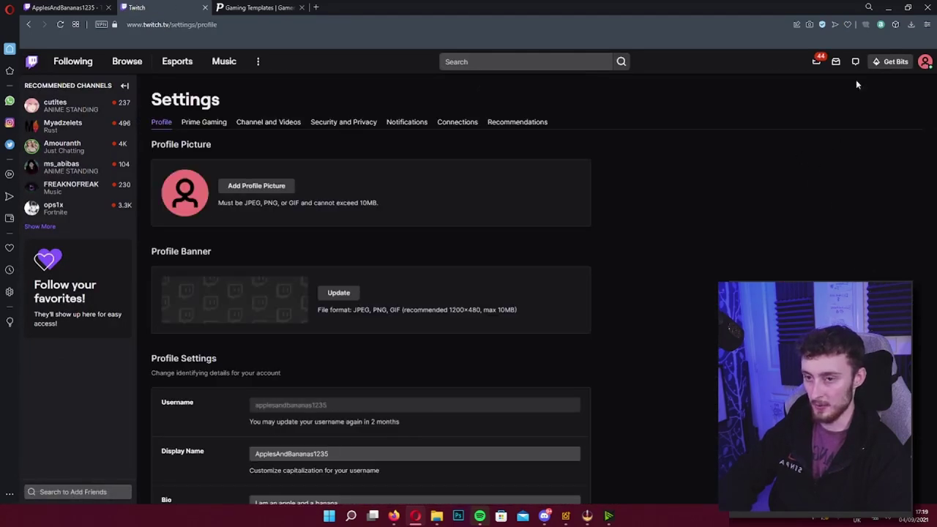
# Step: Set the downloaded Apples emote as the profile picture, zoomed slightly in the crop
pyautogui.click(261, 188)
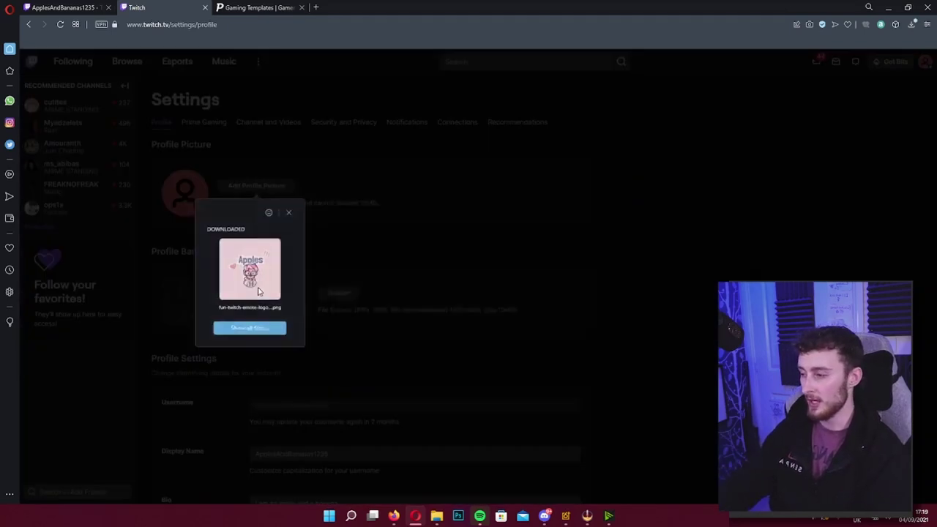
pyautogui.click(258, 291)
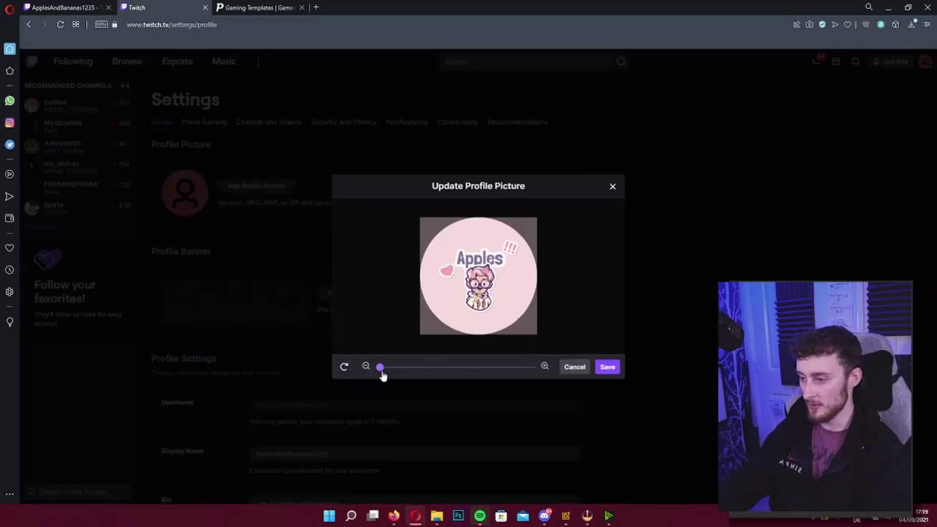
pyautogui.moveTo(381, 374); pyautogui.dragTo(386, 375)
pyautogui.click(608, 367)
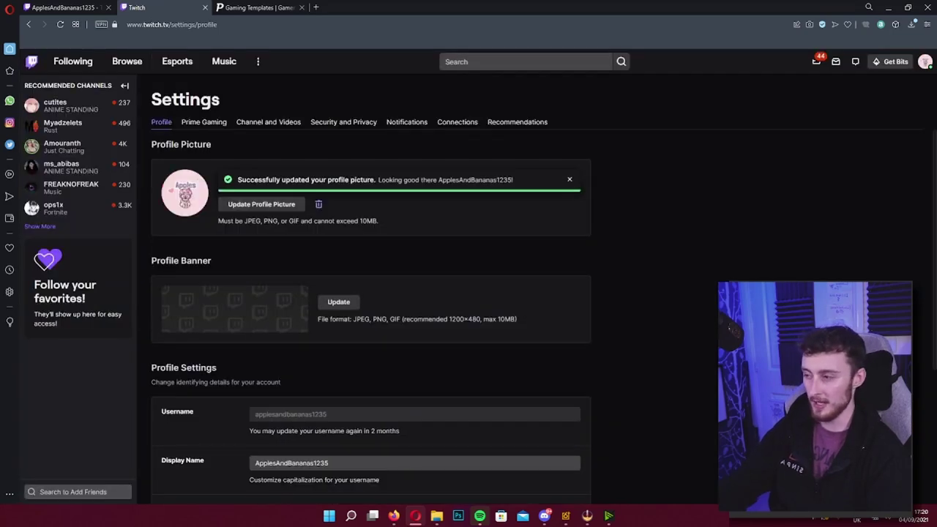
# Step: Upload the Apples And Bananas retrowave image as the profile banner
pyautogui.click(346, 303)
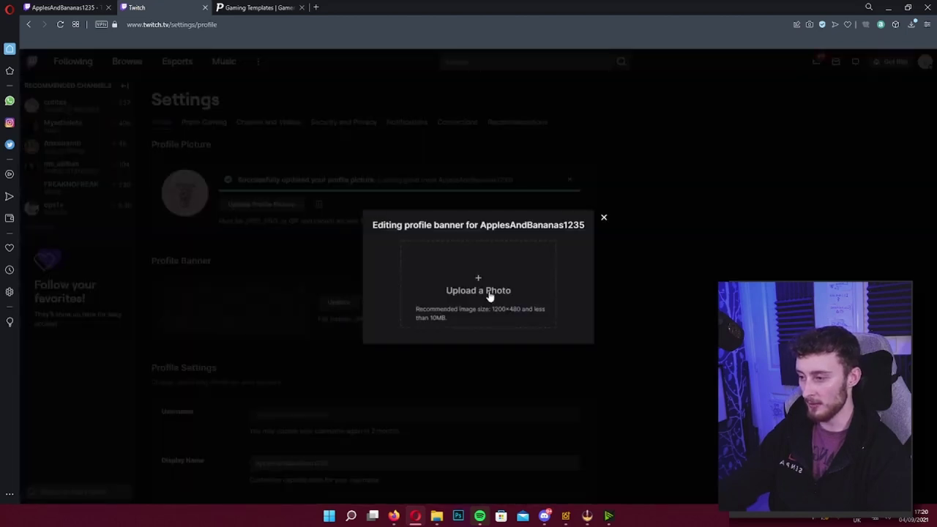
pyautogui.click(488, 294)
pyautogui.click(423, 310)
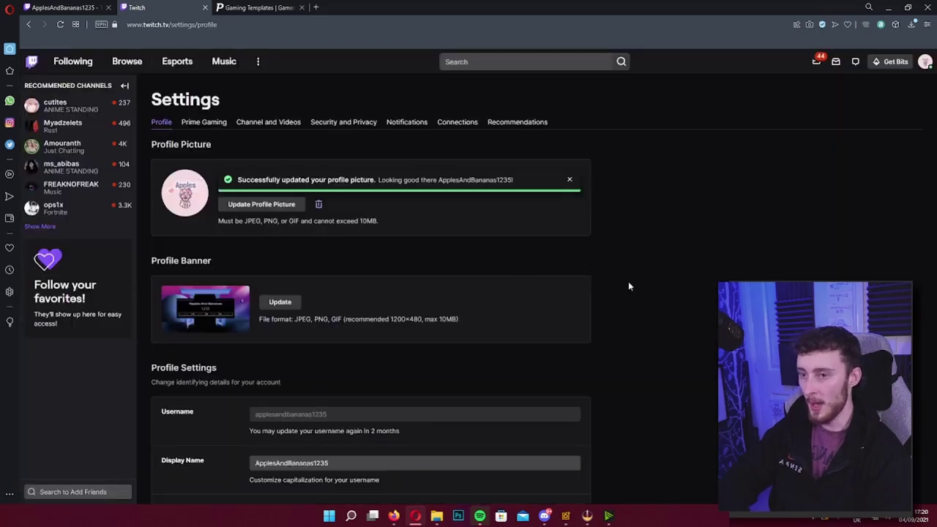
pyautogui.click(924, 62)
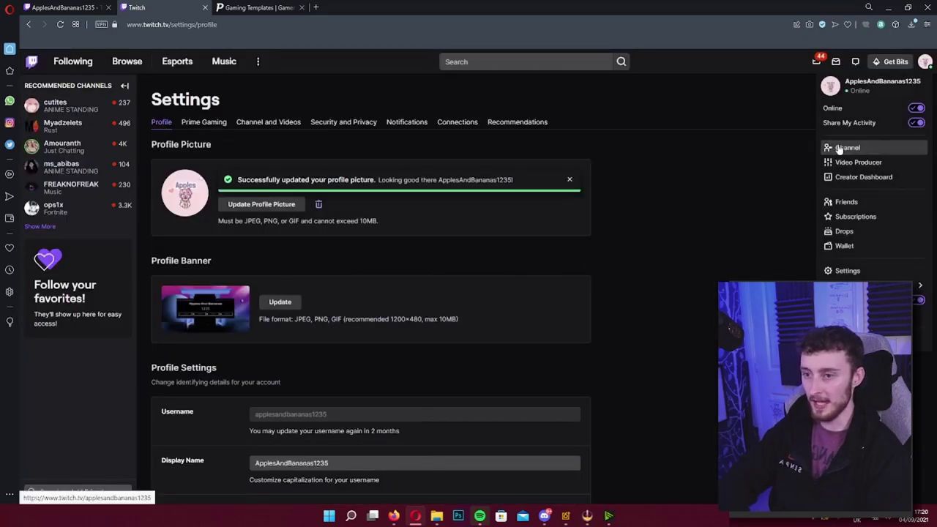
pyautogui.click(849, 148)
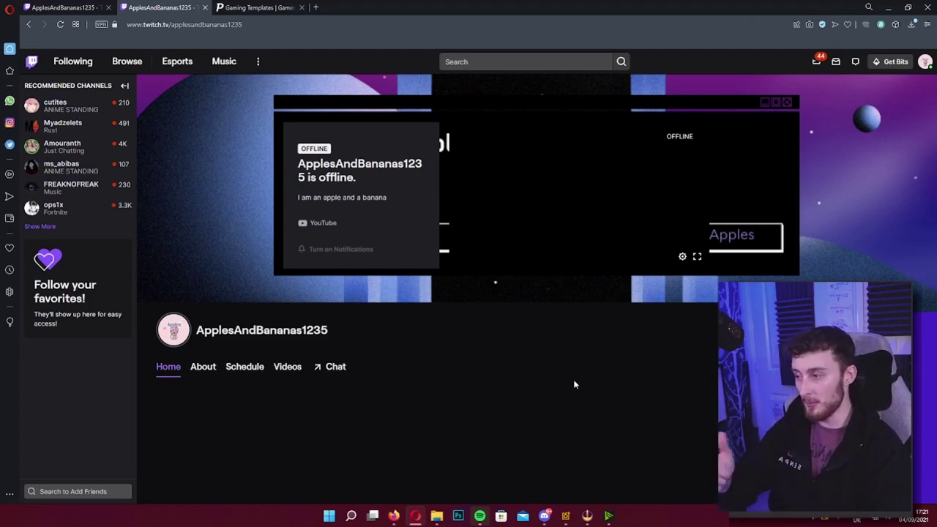
# Step: View the channel's About, Schedule and Home sections to check the new branding
pyautogui.click(208, 366)
pyautogui.scroll(-1, 508, 395)
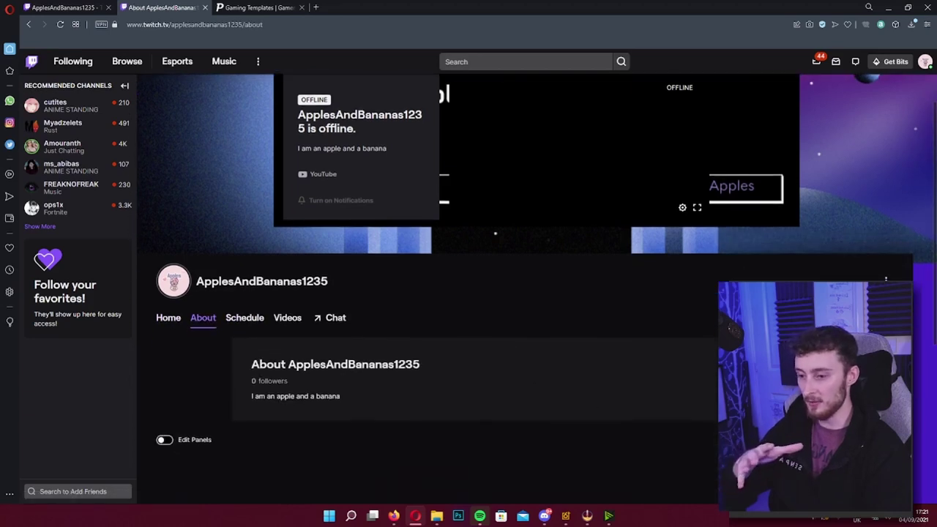
pyautogui.click(249, 321)
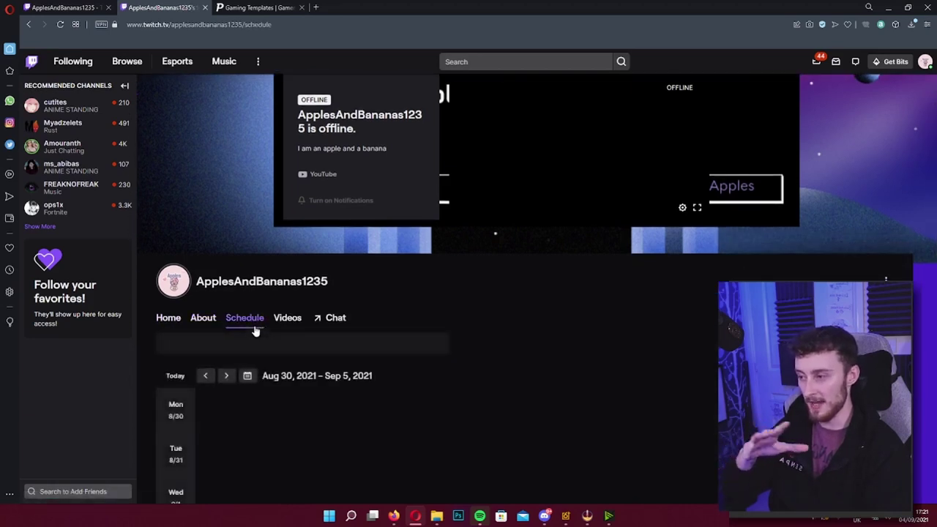
pyautogui.click(170, 322)
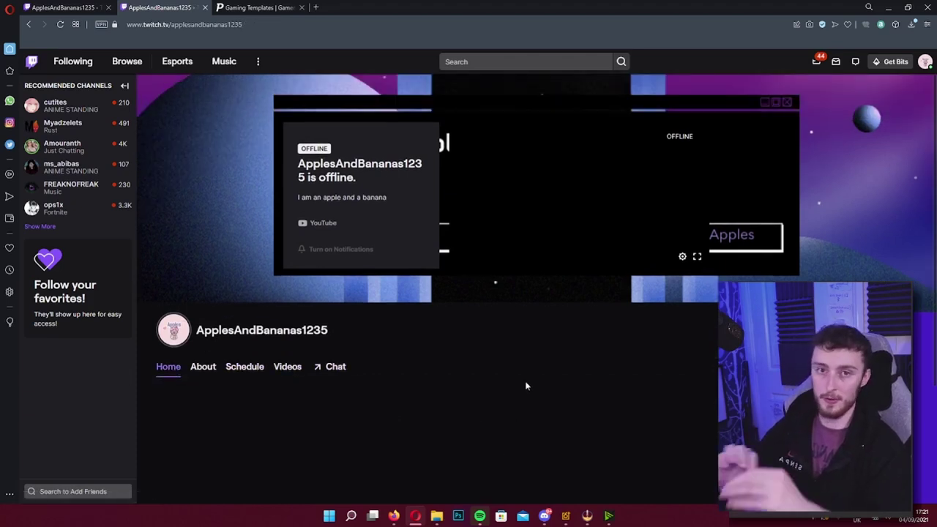
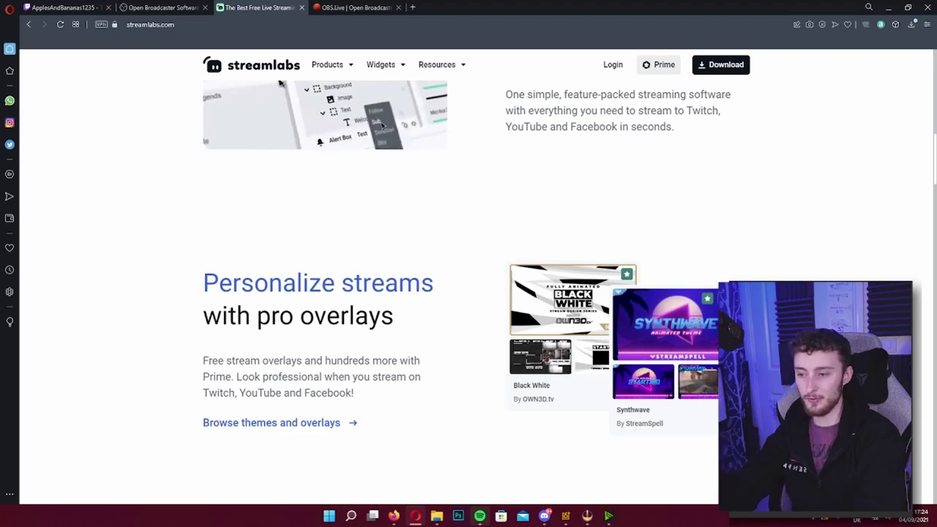
# Step: Save the OBS Studio Windows installer into Downloads, then return to the Streamlabs site
pyautogui.scroll(8, 469, 293)
pyautogui.scroll(3, 469, 293)
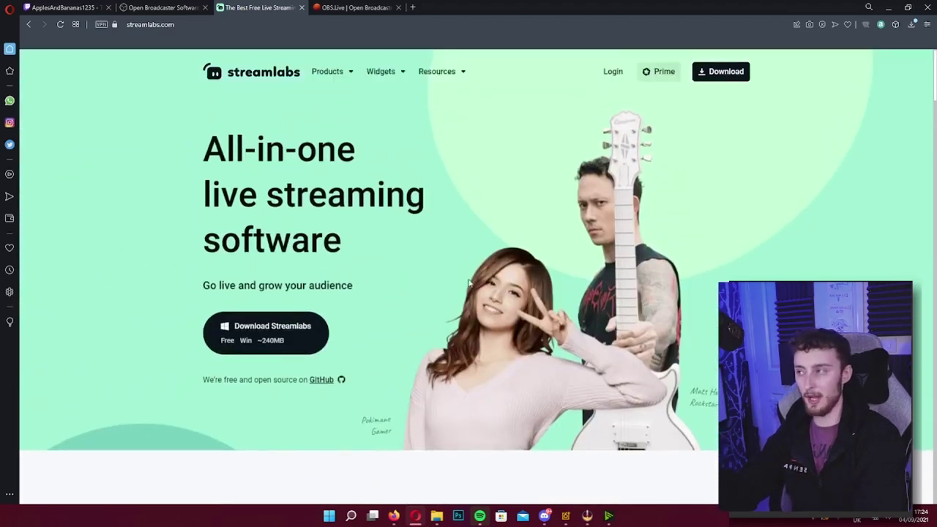
pyautogui.click(176, 7)
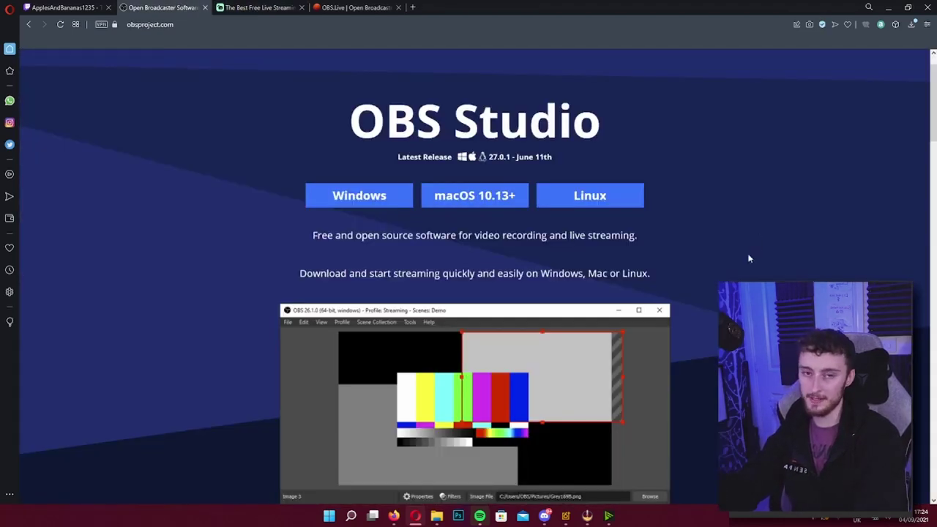
pyautogui.scroll(1, 749, 258)
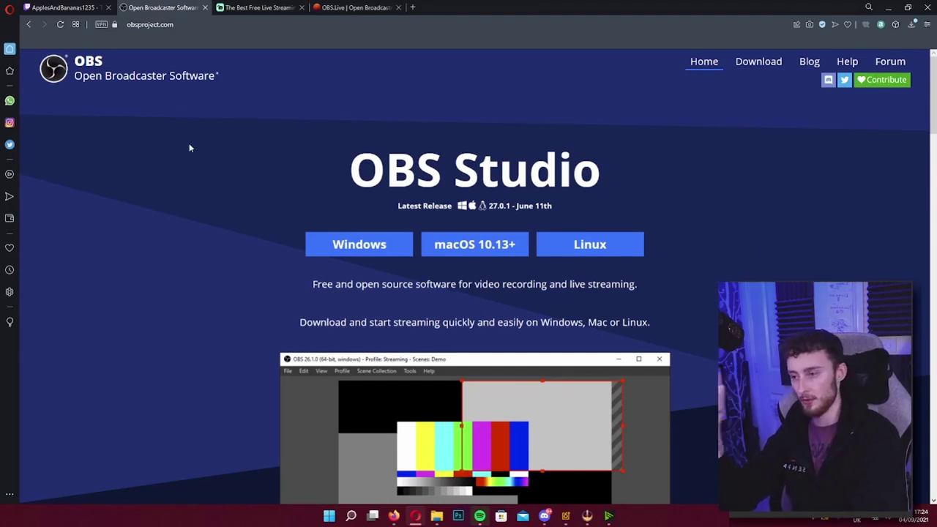
pyautogui.click(340, 255)
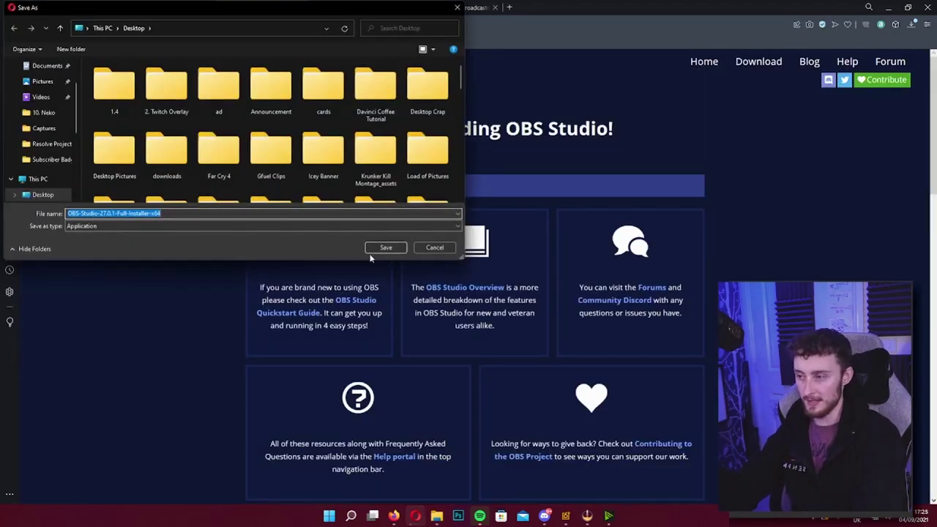
pyautogui.scroll(2, 44, 136)
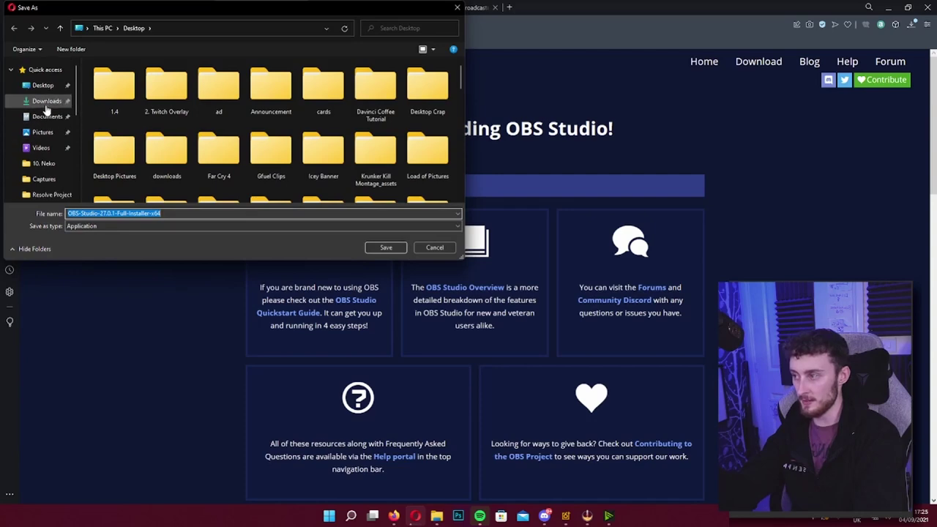
pyautogui.click(46, 101)
pyautogui.click(385, 247)
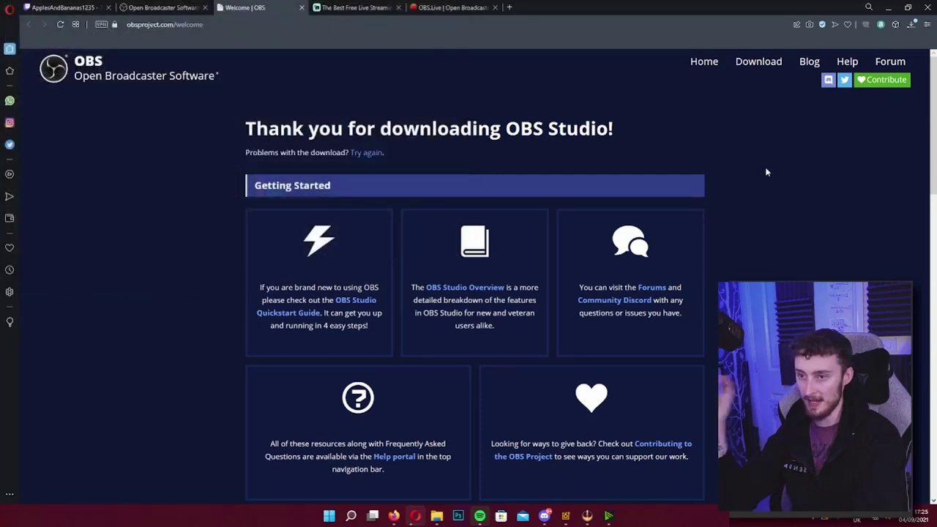
pyautogui.click(341, 6)
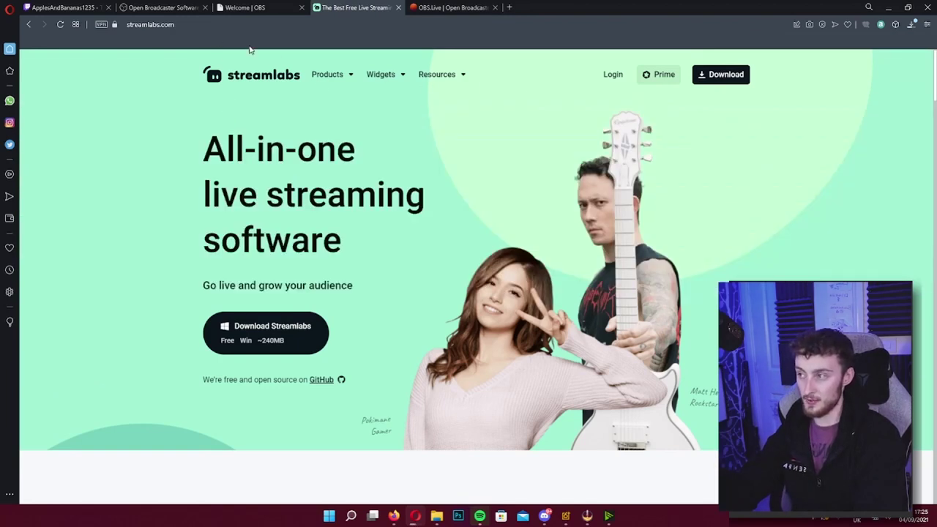
# Step: Save the Streamlabs OBS Windows installer into the Downloads folder
pyautogui.click(733, 81)
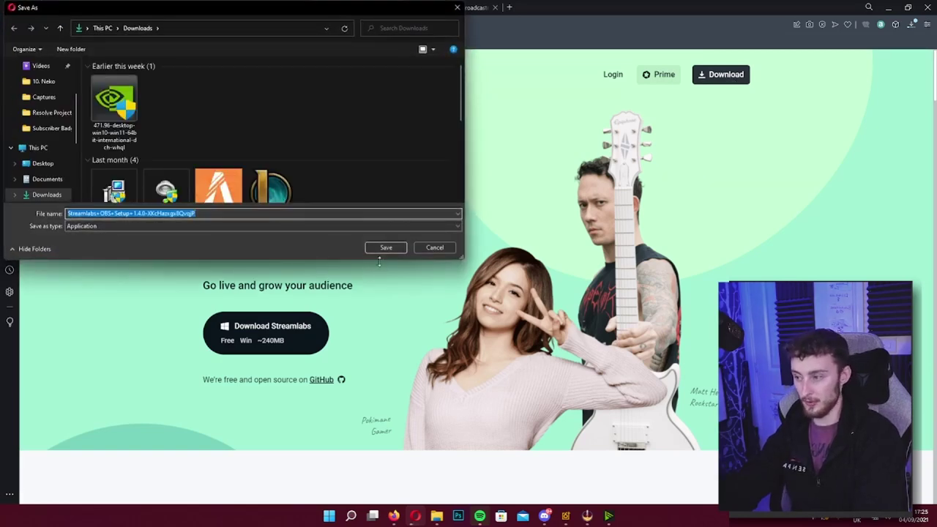
pyautogui.click(384, 249)
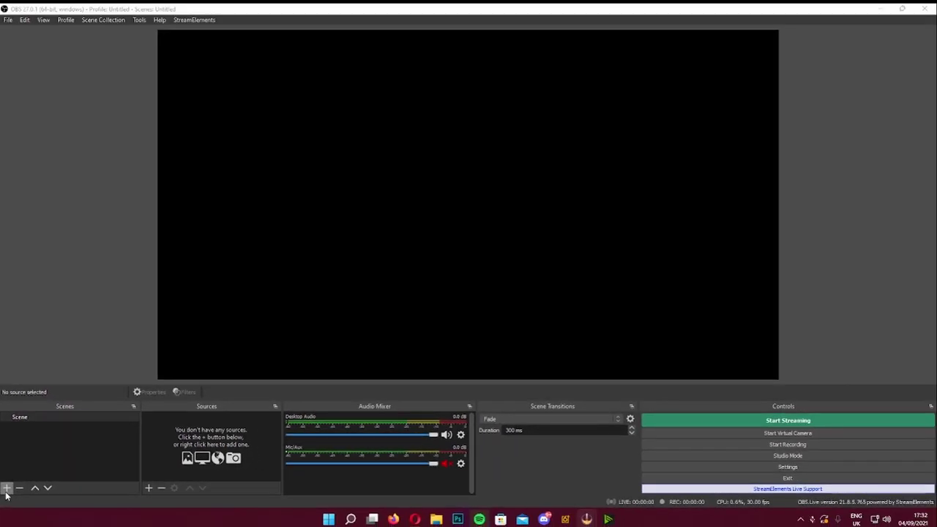
# Step: Add three new scenes named Just Chatting, brb and Ending
pyautogui.click(8, 492)
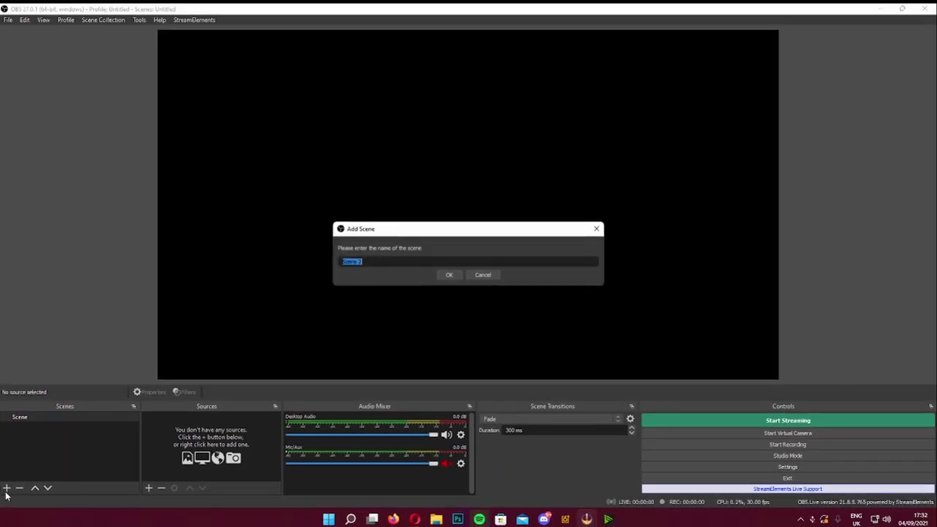
pyautogui.write('Just Chatting')
pyautogui.click(456, 275)
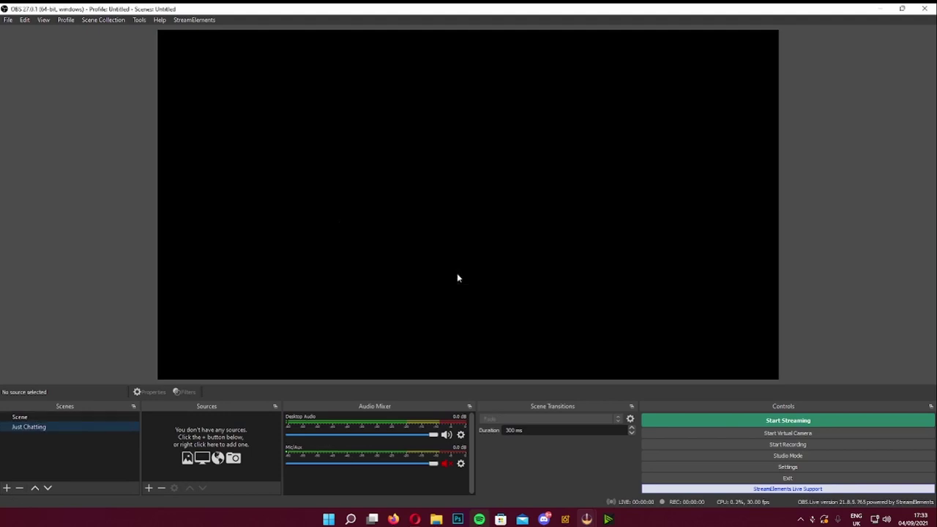
pyautogui.doubleClick(22, 439)
pyautogui.write('brb')
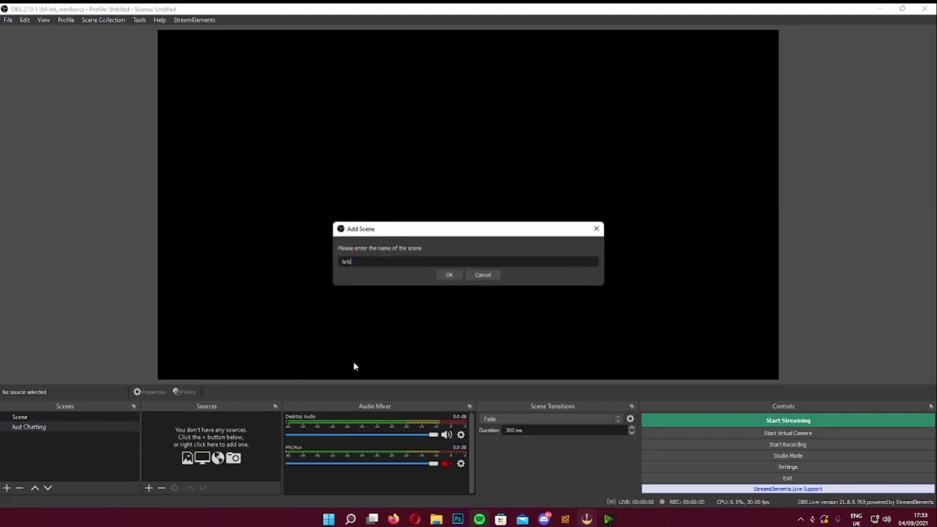
pyautogui.click(447, 275)
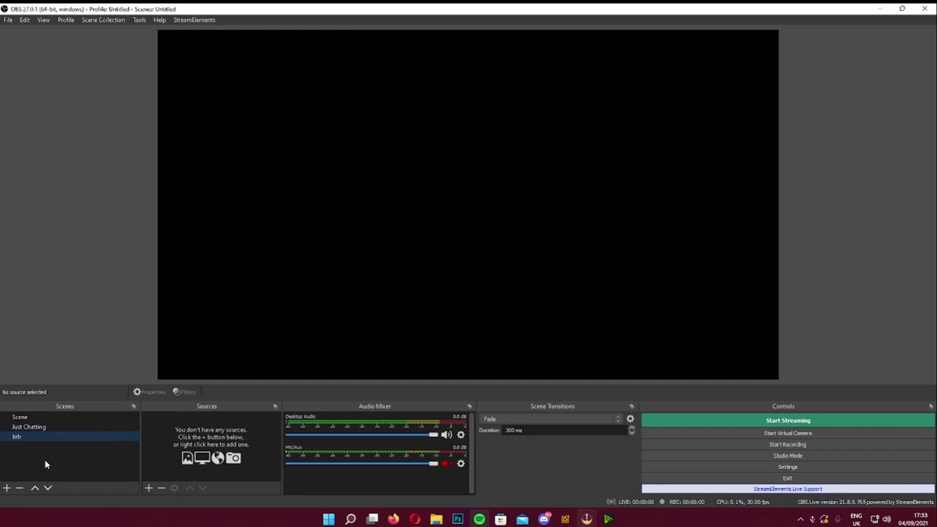
pyautogui.click(7, 487)
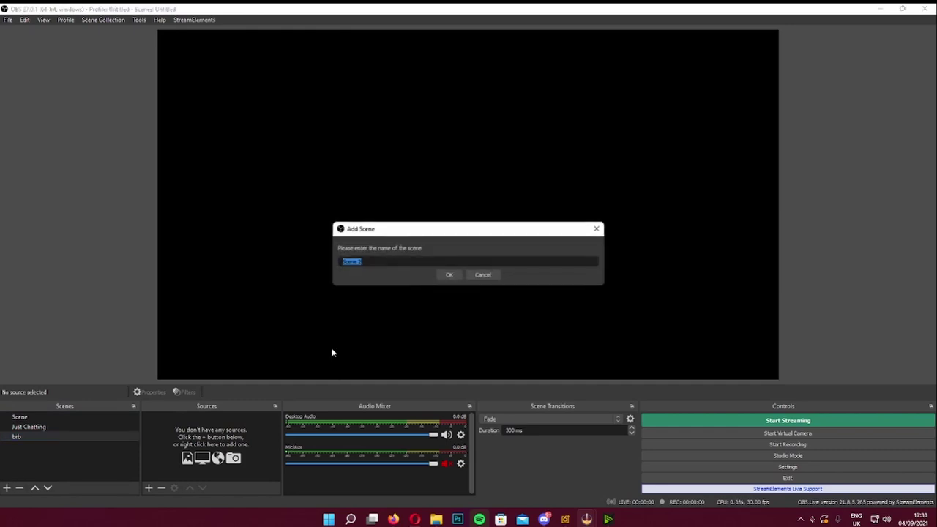
pyautogui.write('Ending')
pyautogui.click(440, 279)
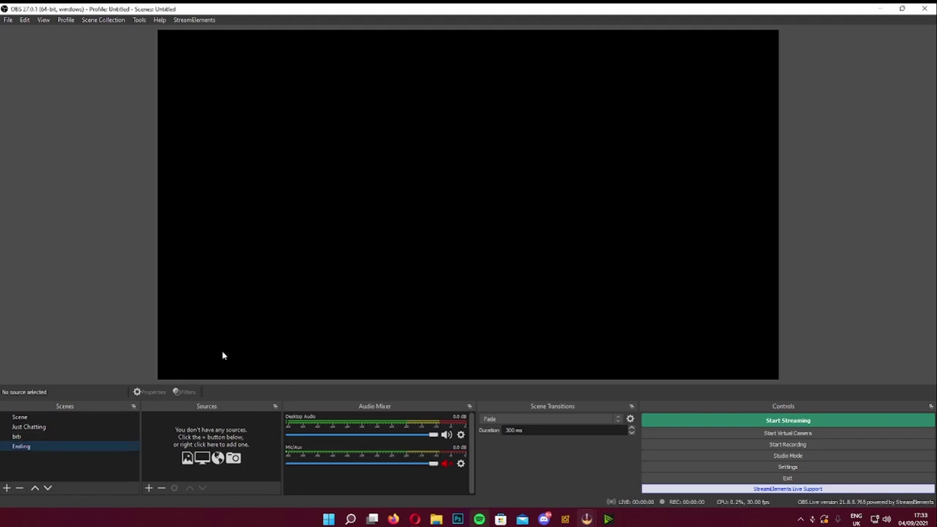
# Step: Rename the default Scene to Gaming
pyautogui.rightClick(26, 415)
pyautogui.click(44, 289)
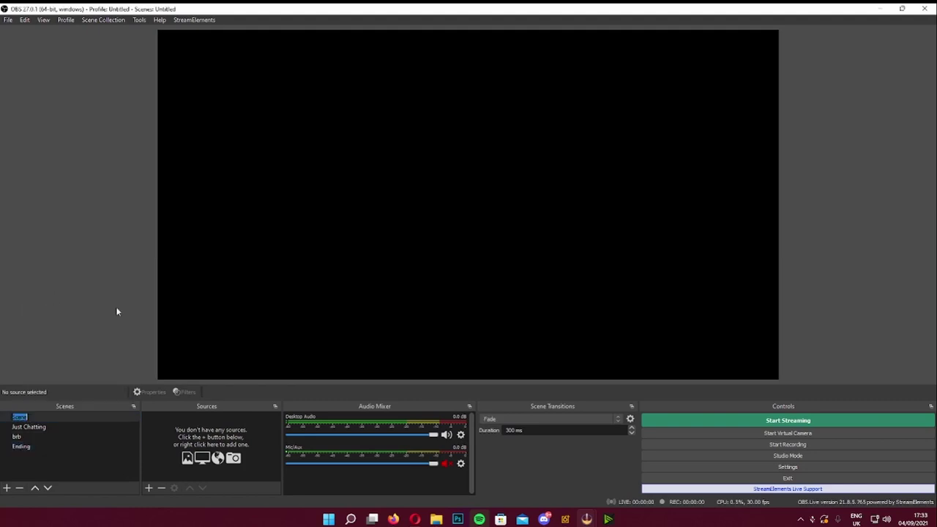
pyautogui.write('Gaming')
pyautogui.press('Return')
pyautogui.click(60, 467)
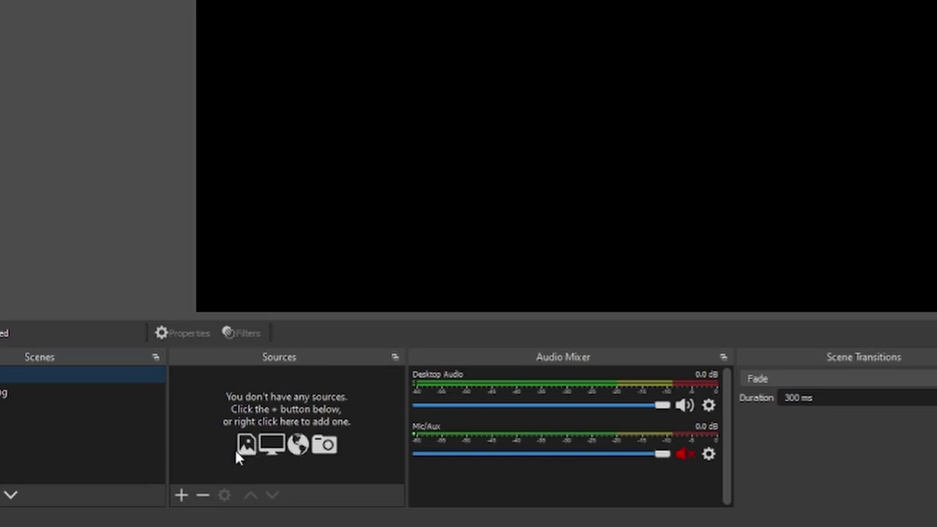
# Step: Add a Video Capture Device source named Webcam
pyautogui.click(181, 496)
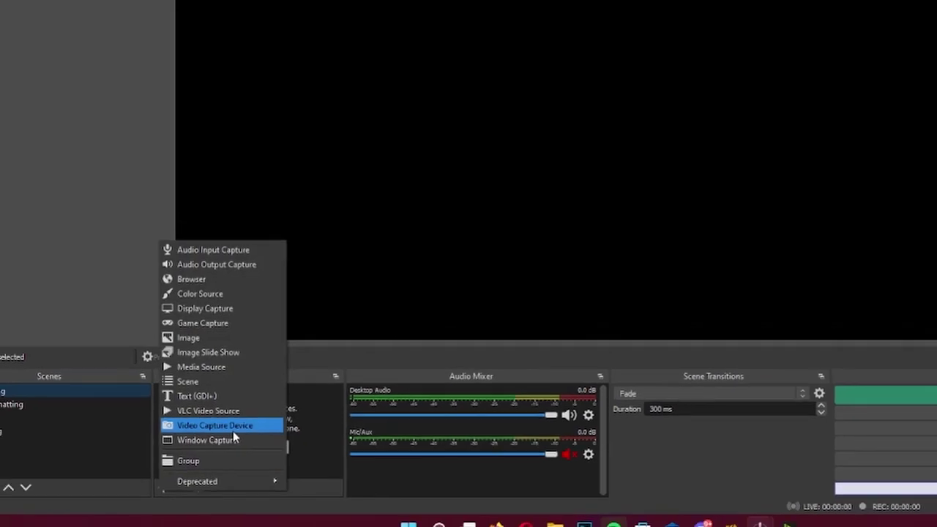
pyautogui.click(242, 422)
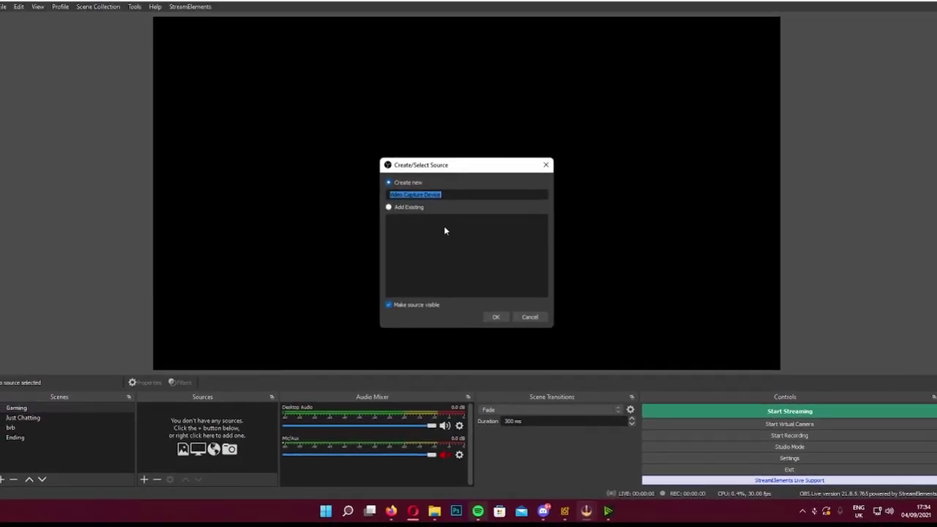
pyautogui.press('BackSpace')
pyautogui.write('Webs')
pyautogui.press('BackSpace')
pyautogui.write('cam')
pyautogui.click(495, 317)
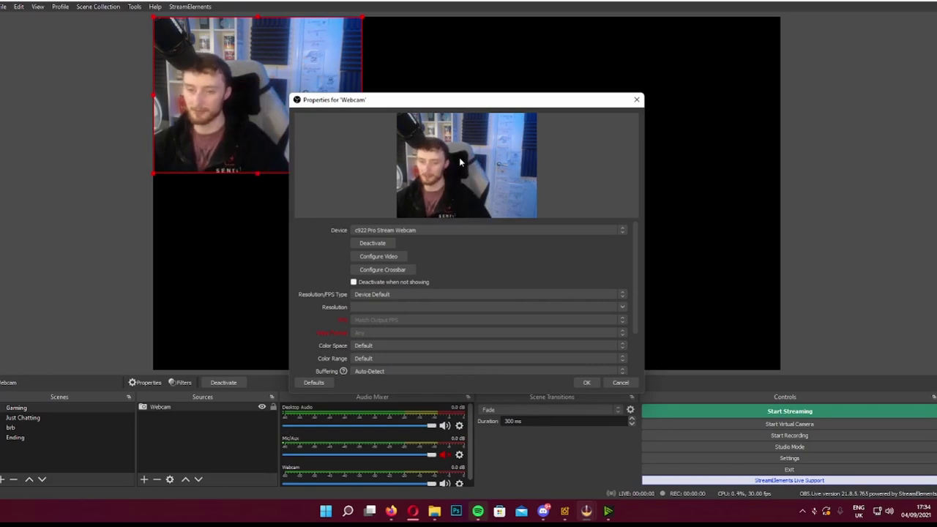
# Step: Set the Webcam to a custom 1920x1080 resolution and apply it
pyautogui.click(423, 293)
pyautogui.click(418, 294)
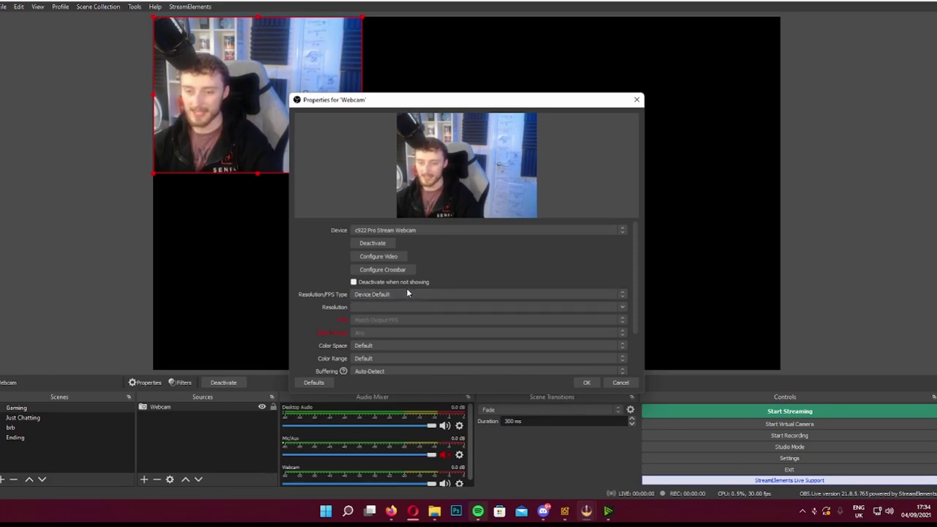
pyautogui.scroll(-1, 408, 293)
pyautogui.click(622, 308)
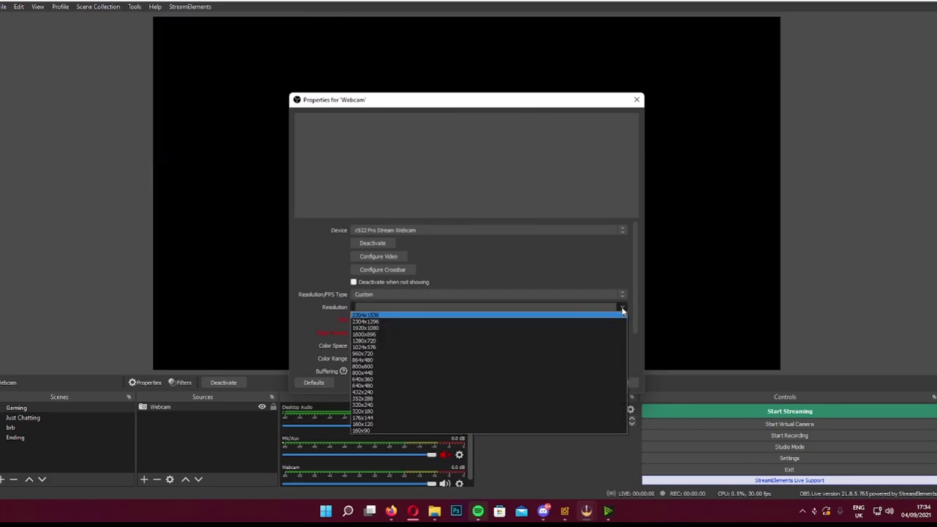
pyautogui.click(370, 328)
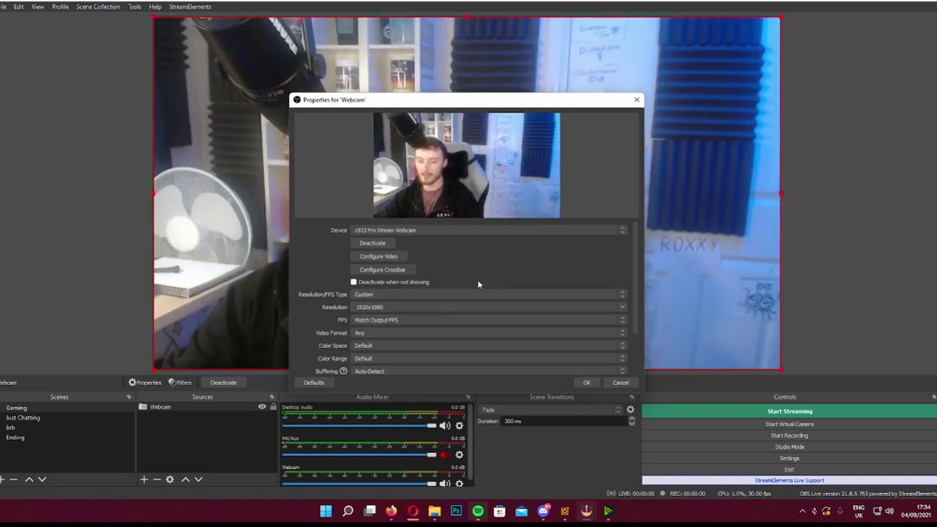
pyautogui.scroll(-1, 329, 287)
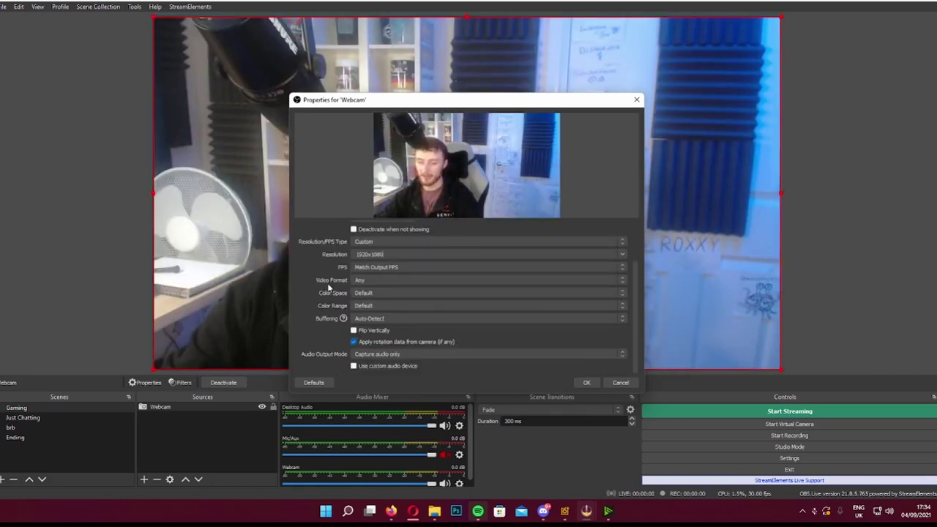
pyautogui.scroll(1, 328, 287)
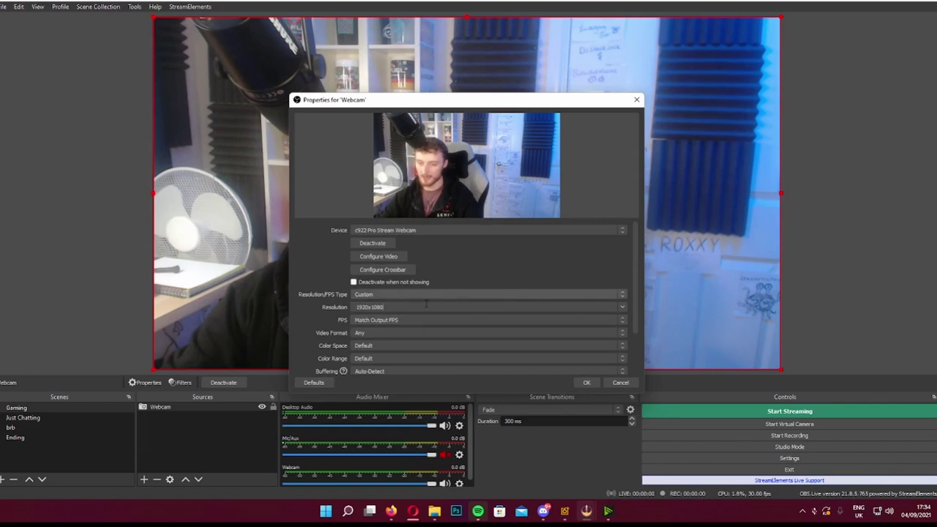
pyautogui.click(585, 383)
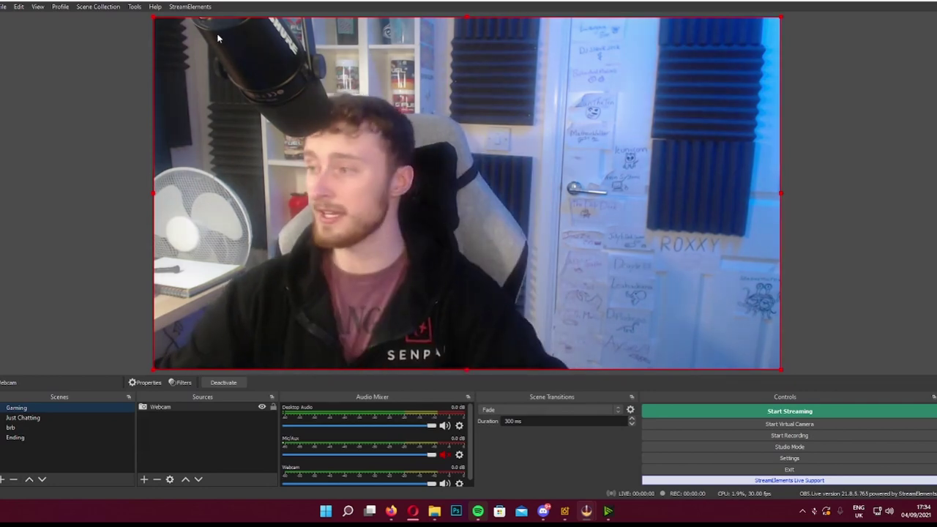
# Step: Resize the Webcam feed into a small box in the canvas's bottom-right corner
pyautogui.moveTo(235, 55); pyautogui.dragTo(614, 267)
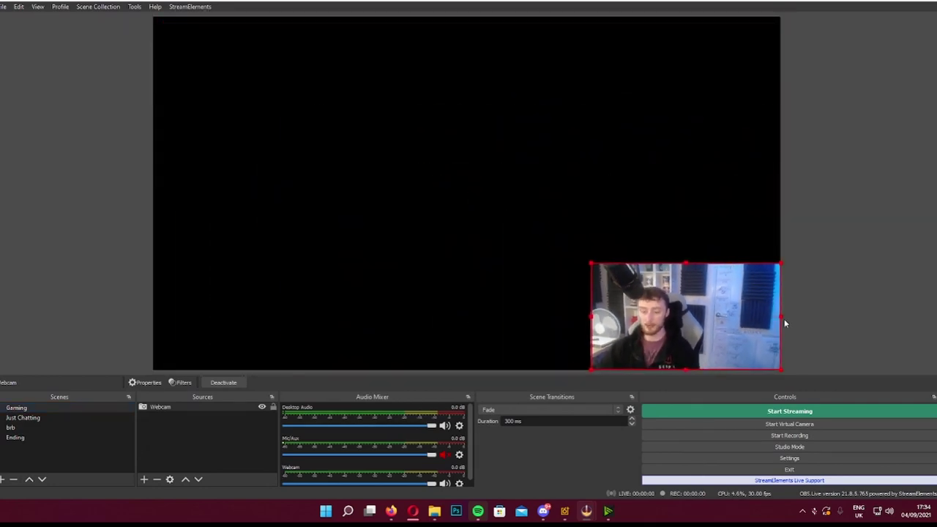
pyautogui.moveTo(781, 328); pyautogui.dragTo(686, 248)
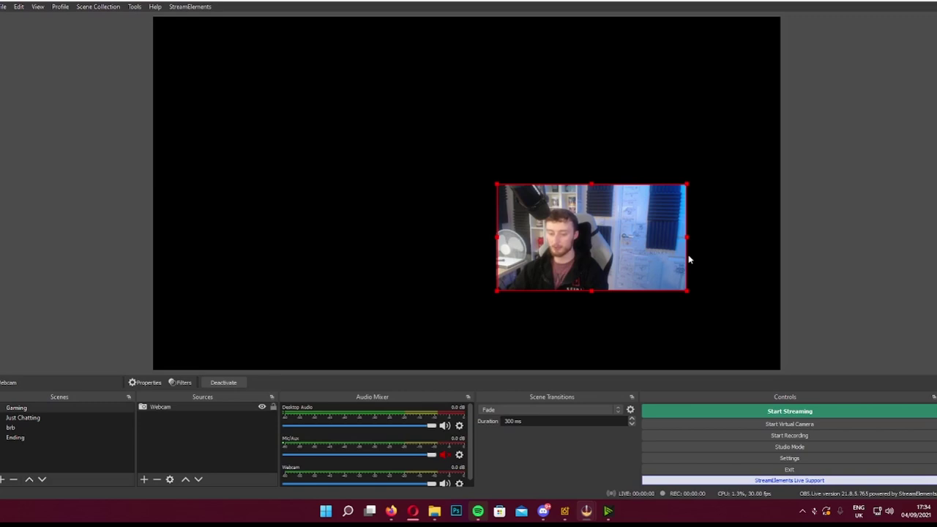
pyautogui.moveTo(687, 238); pyautogui.dragTo(620, 239)
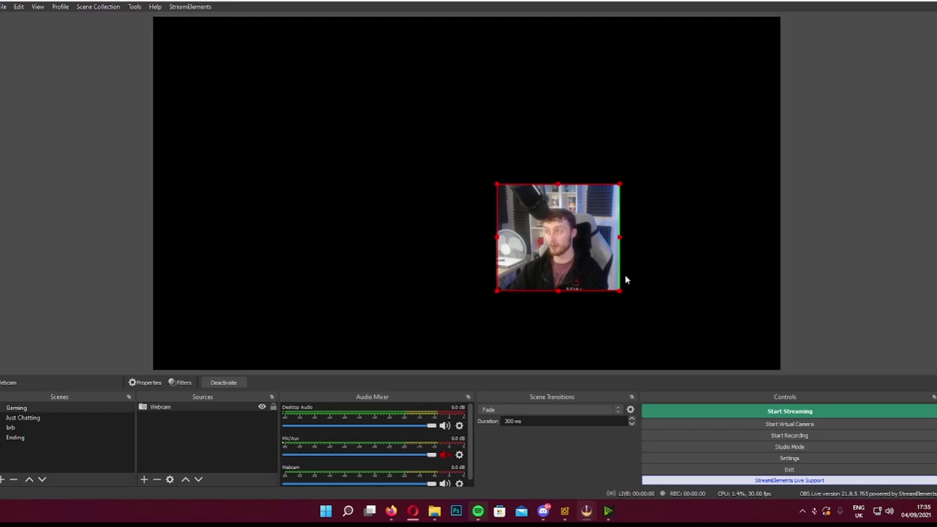
pyautogui.moveTo(586, 269); pyautogui.dragTo(739, 337)
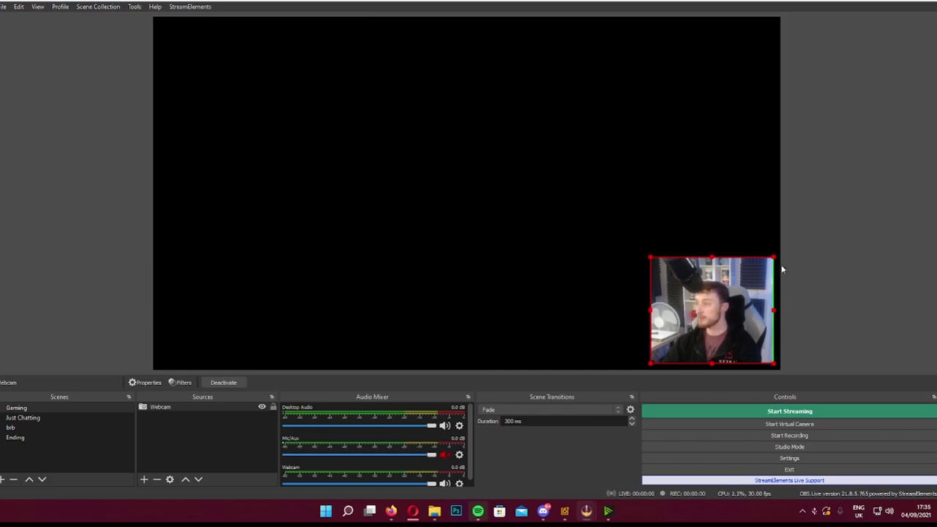
pyautogui.click(145, 480)
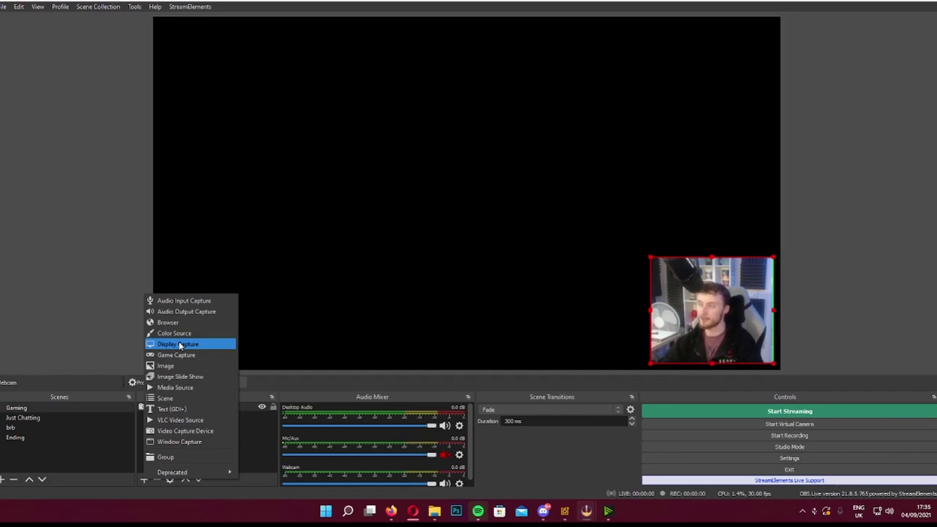
# Step: Add a Display Capture source capturing Display 1
pyautogui.click(179, 344)
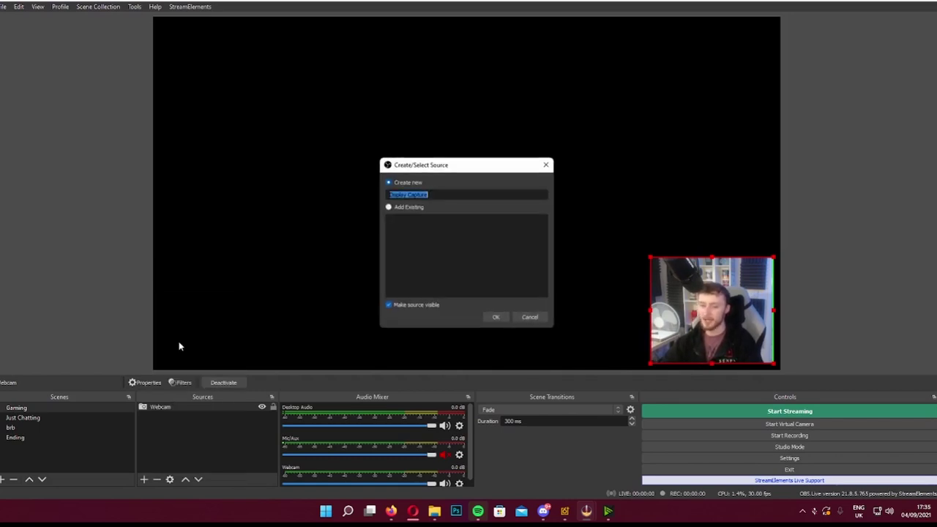
pyautogui.click(497, 317)
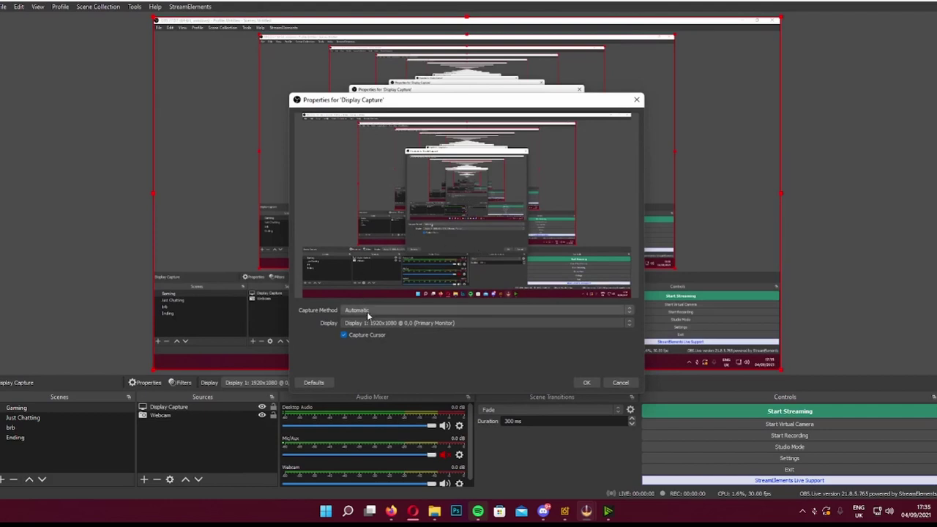
pyautogui.click(484, 323)
pyautogui.click(440, 330)
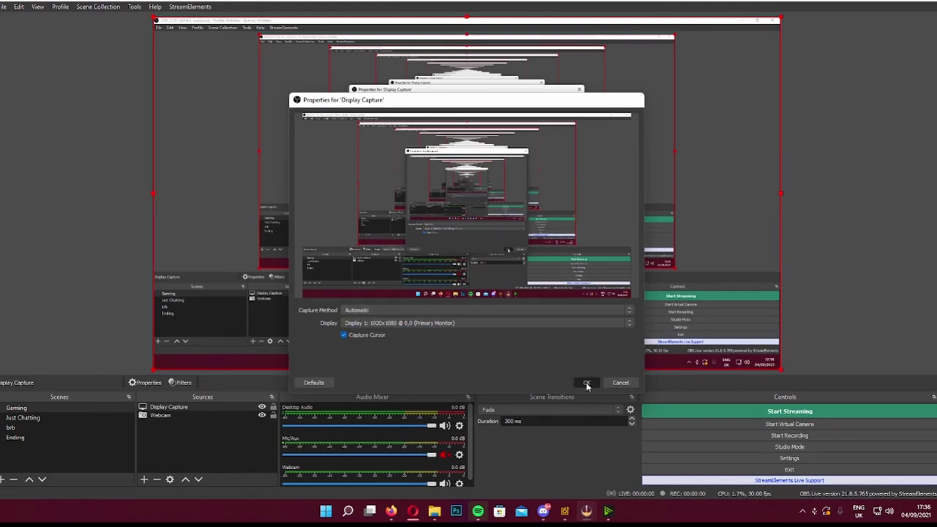
pyautogui.click(587, 382)
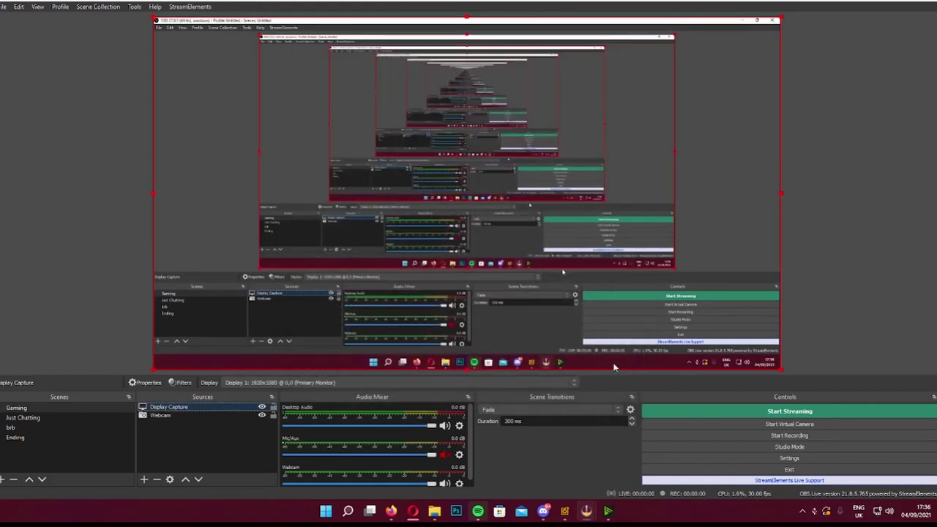
# Step: Move the Webcam source above Display Capture in the Sources list
pyautogui.click(232, 435)
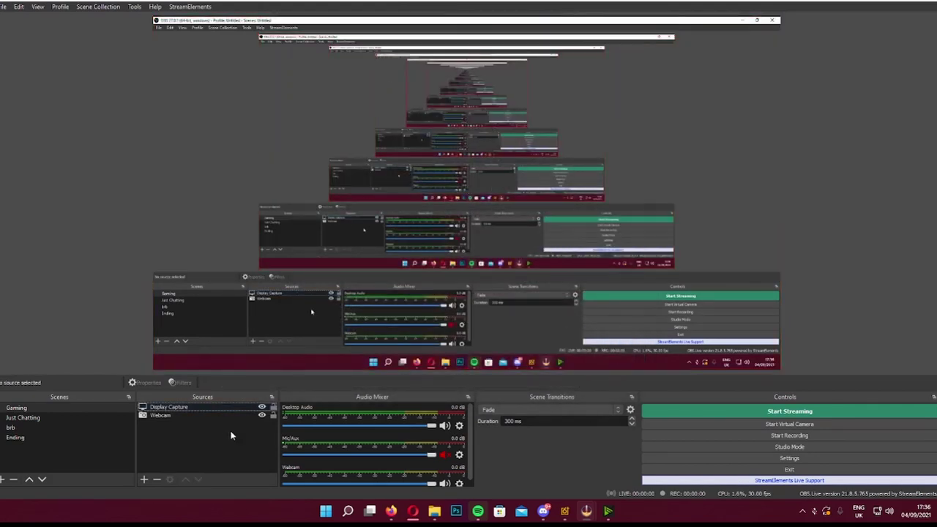
pyautogui.click(161, 415)
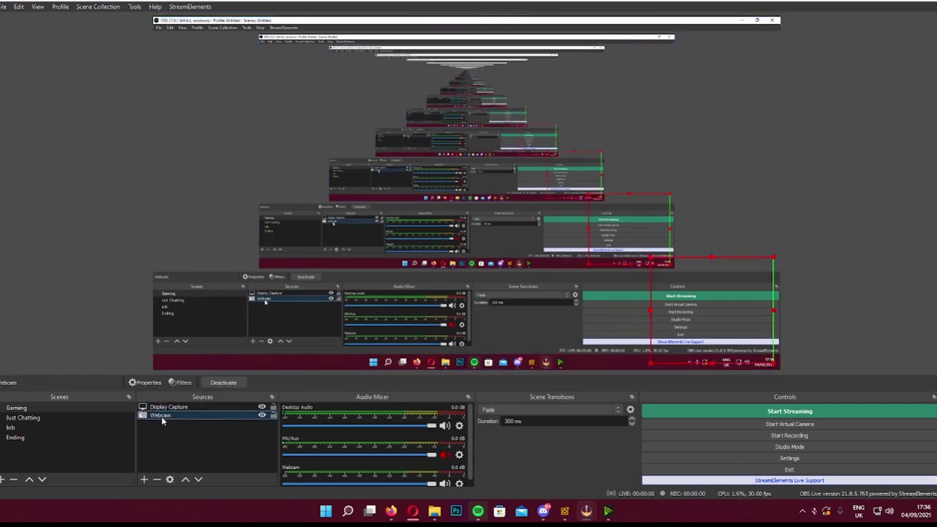
pyautogui.moveTo(162, 421); pyautogui.dragTo(162, 405)
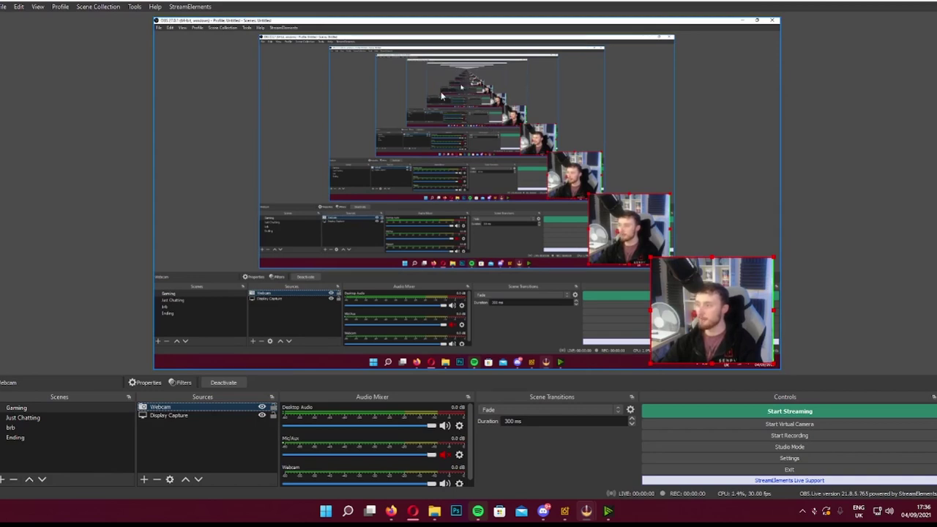
pyautogui.click(413, 511)
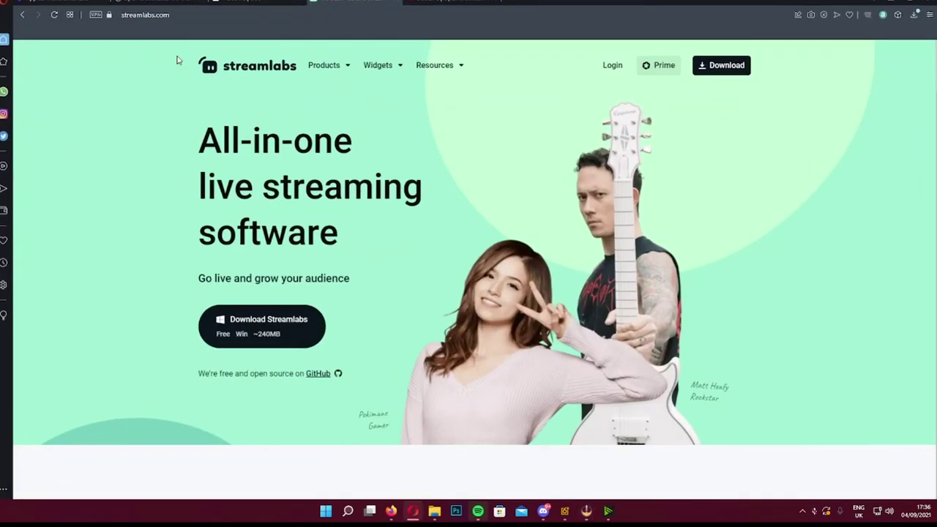
pyautogui.doubleClick(629, 4)
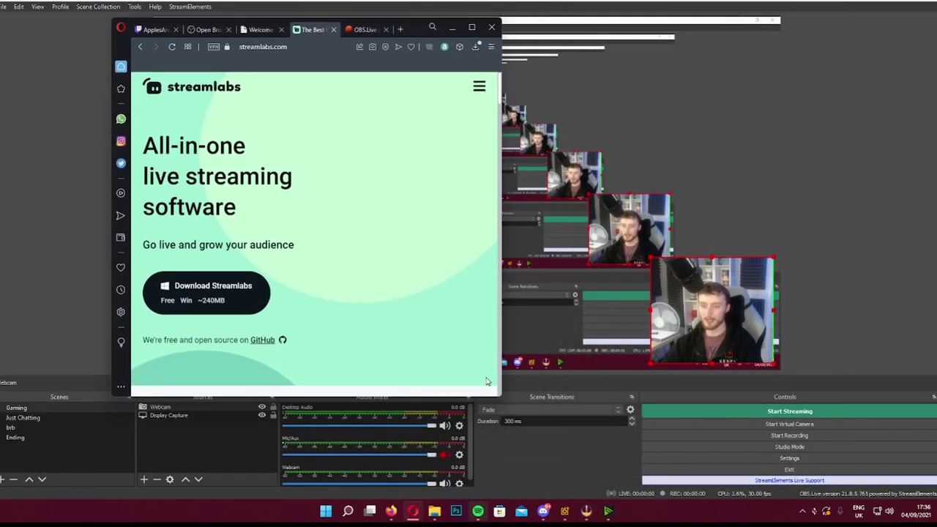
pyautogui.scroll(-10, 410, 308)
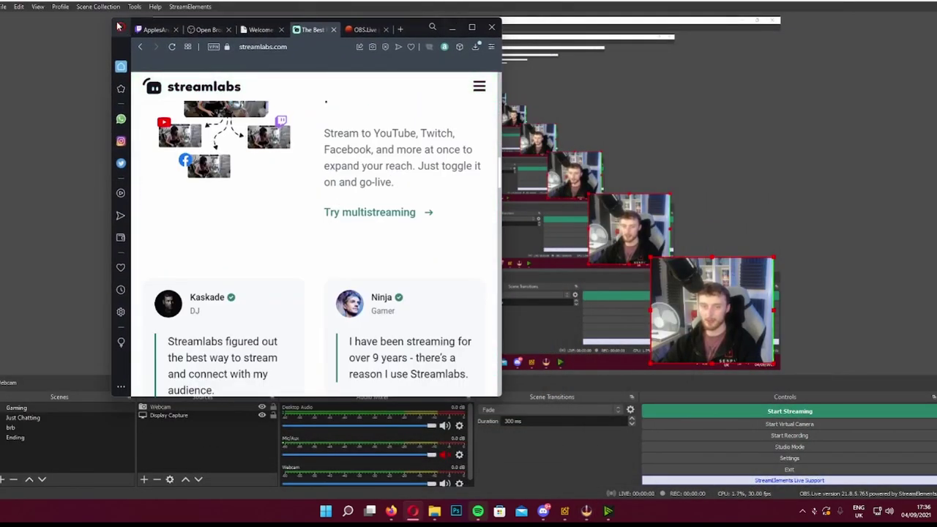
pyautogui.moveTo(106, 19); pyautogui.dragTo(120, 149)
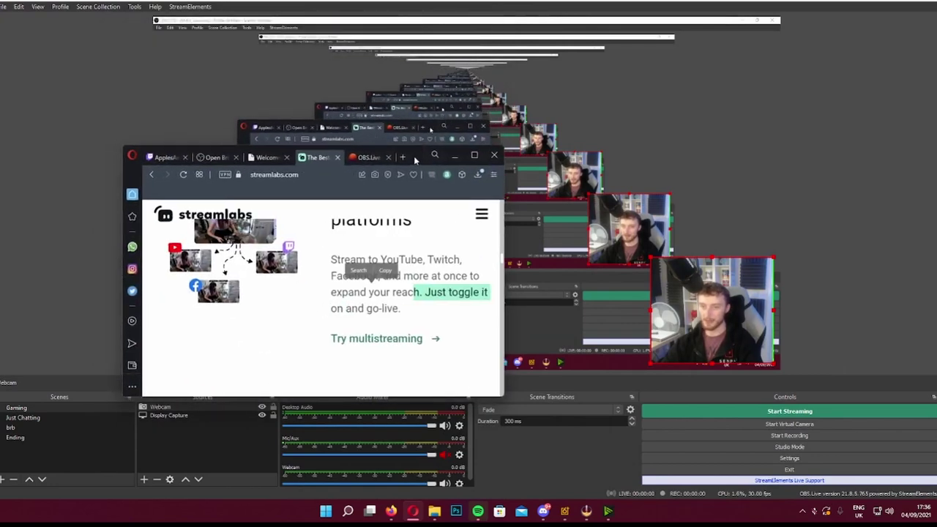
pyautogui.moveTo(411, 158); pyautogui.dragTo(476, 142)
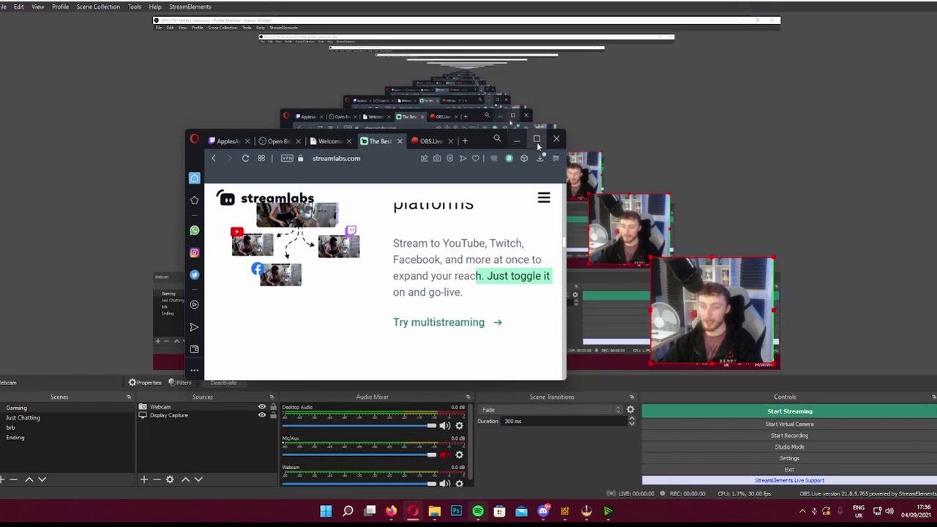
pyautogui.click(553, 138)
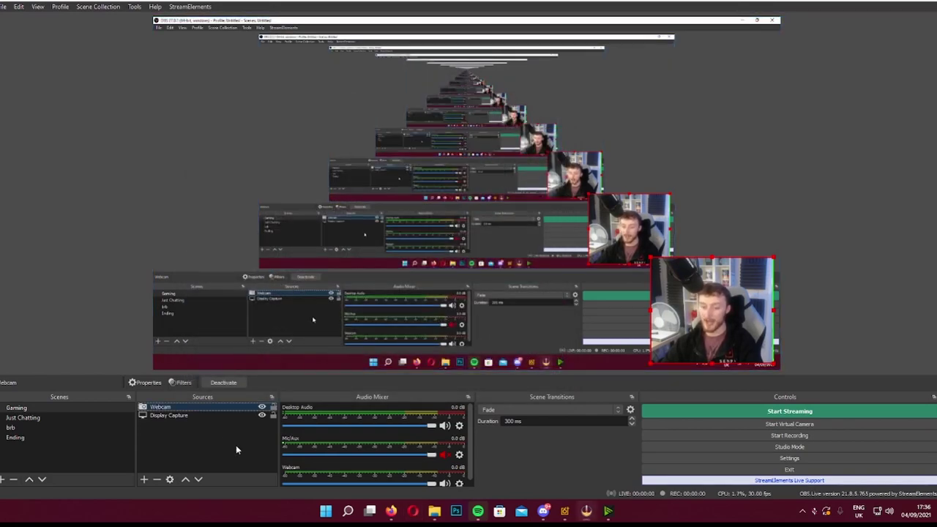
pyautogui.scroll(-1, 369, 463)
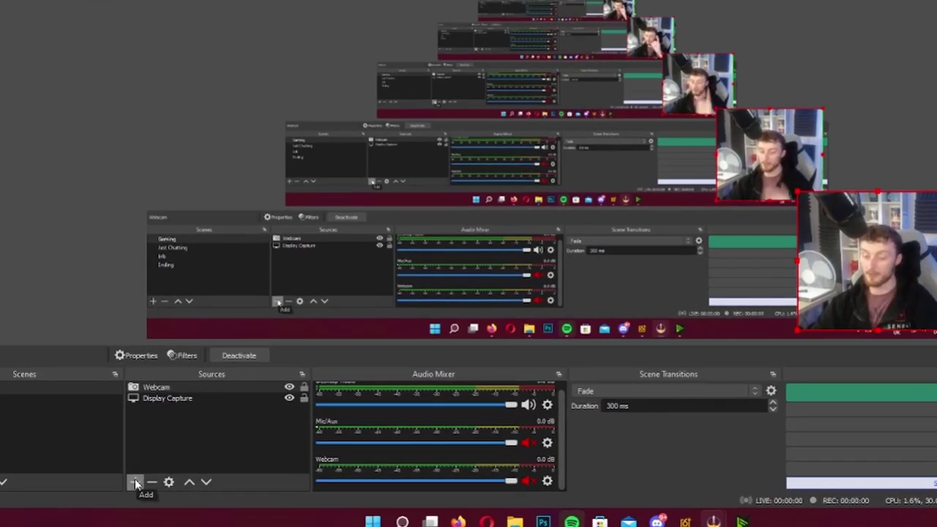
# Step: Add an Audio Output Capture named Discord using Headset Earphone (3- Arctis 7 Chat)
pyautogui.click(144, 479)
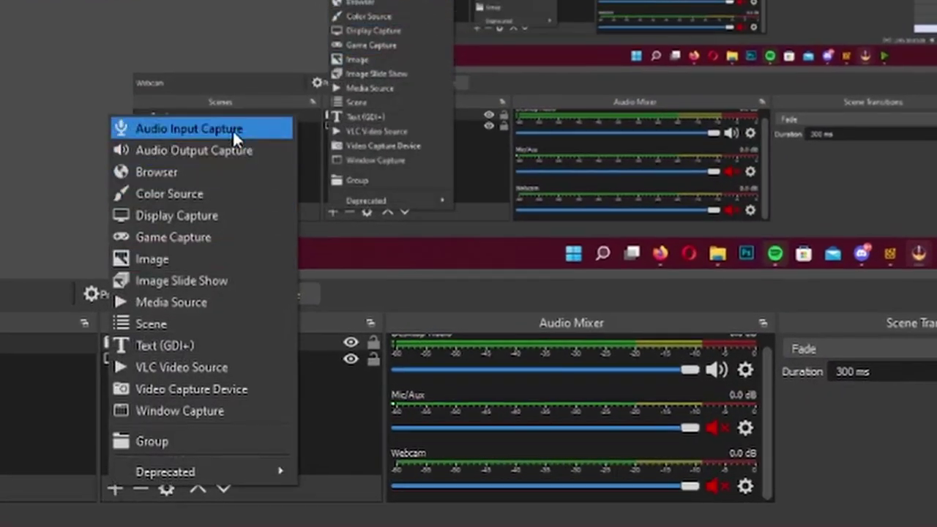
pyautogui.click(199, 152)
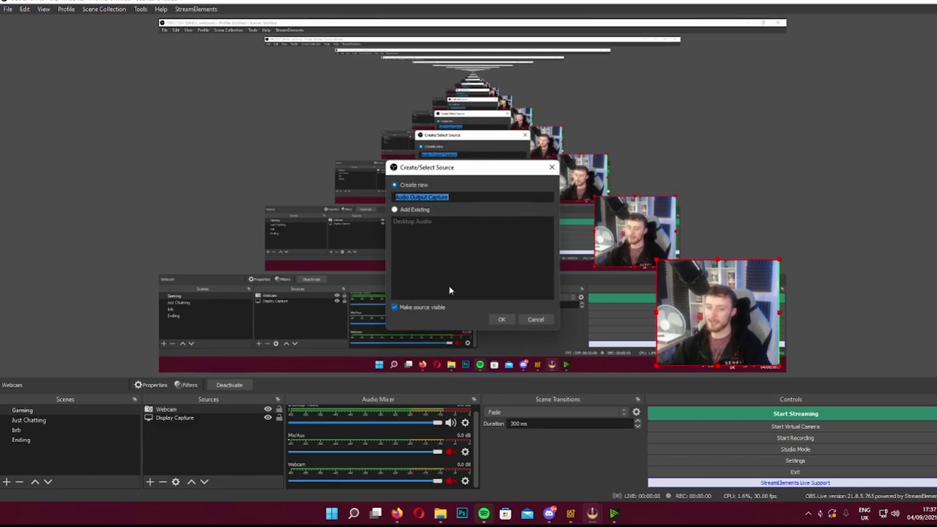
pyautogui.write('Discord')
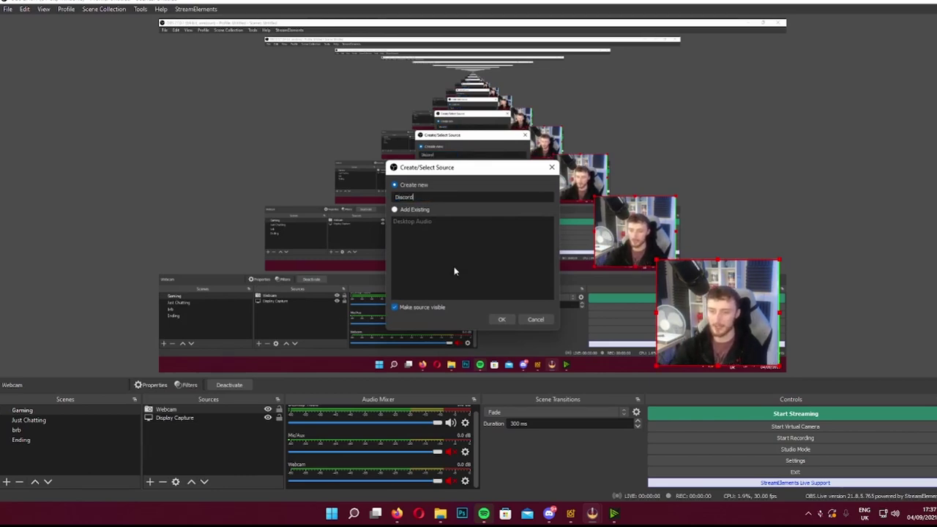
pyautogui.click(503, 319)
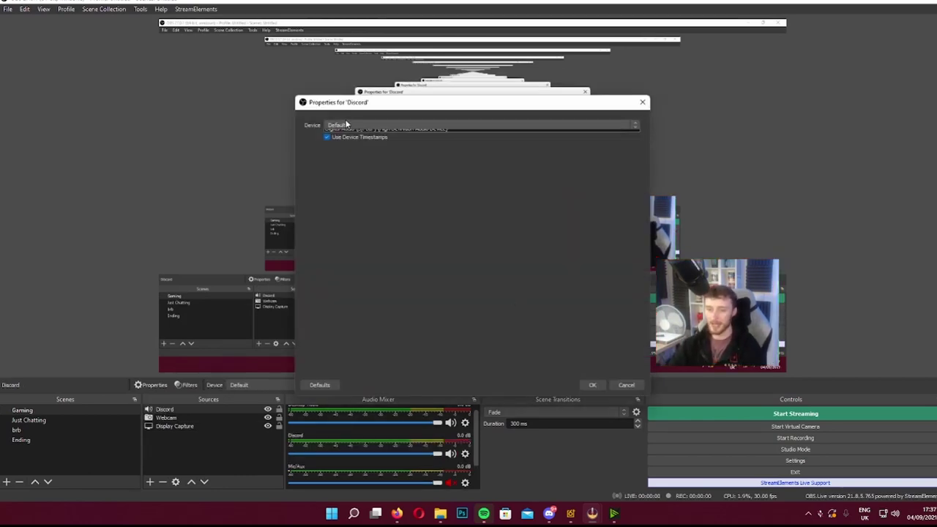
pyautogui.click(343, 125)
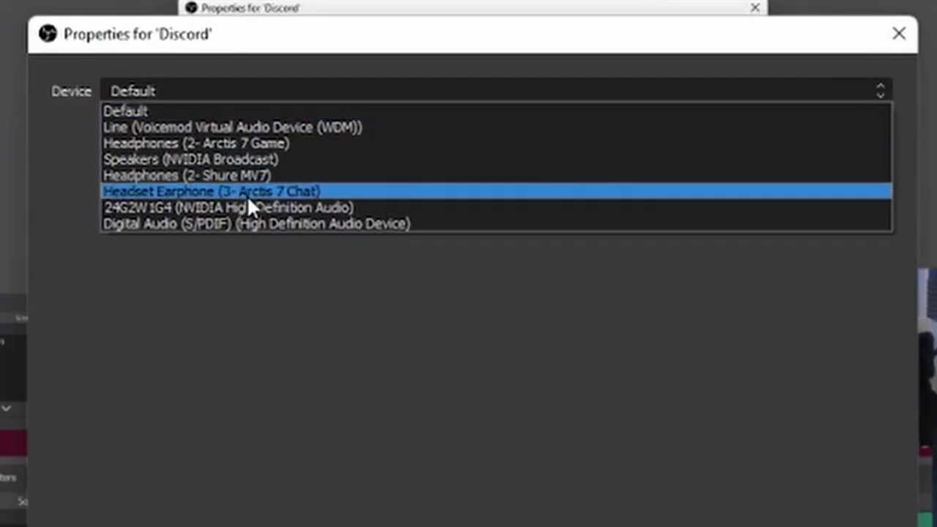
pyautogui.click(287, 194)
pyautogui.click(626, 454)
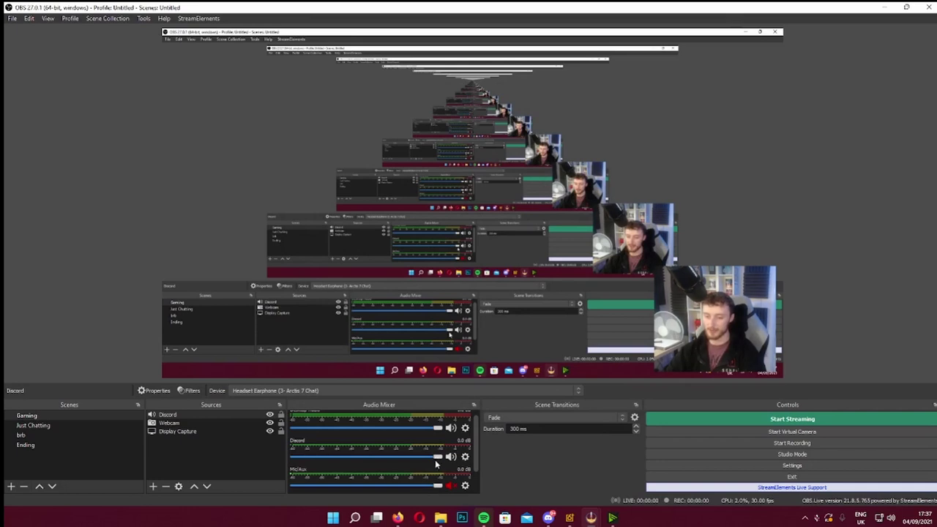
# Step: Lower the Desktop Audio mixer slider from 0.0 dB to -44.8 dB
pyautogui.scroll(1, 435, 460)
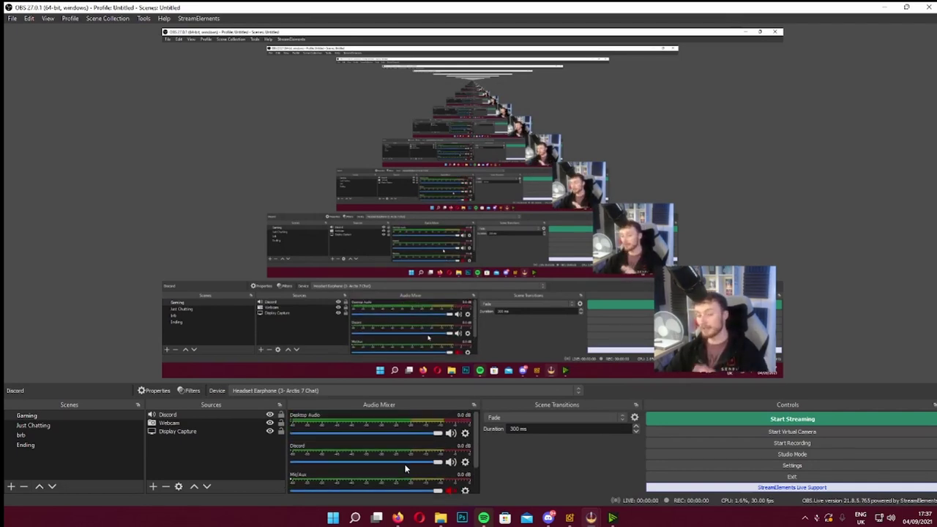
pyautogui.scroll(-2, 402, 470)
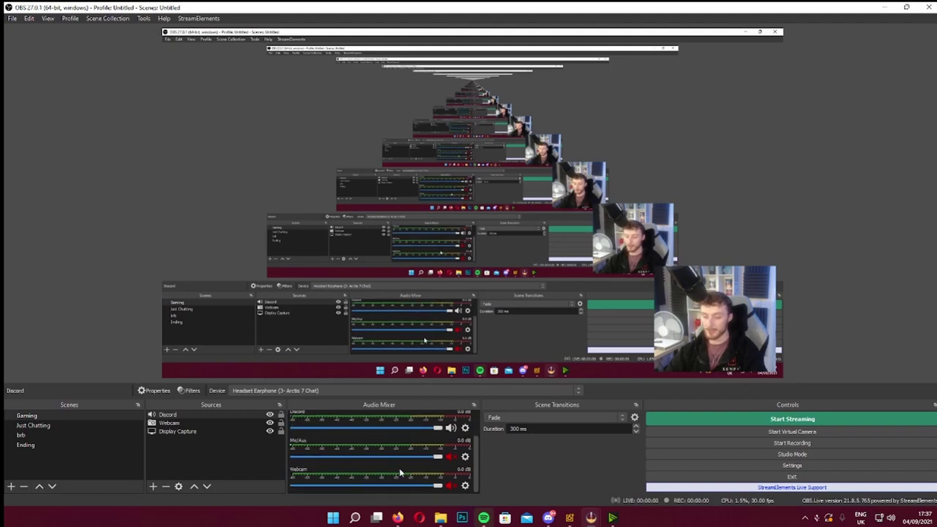
pyautogui.scroll(2, 399, 467)
pyautogui.moveTo(438, 462)
pyautogui.mouseDown()
pyautogui.moveTo(351, 465)
pyautogui.moveTo(452, 462)
pyautogui.moveTo(422, 460)
pyautogui.mouseUp()
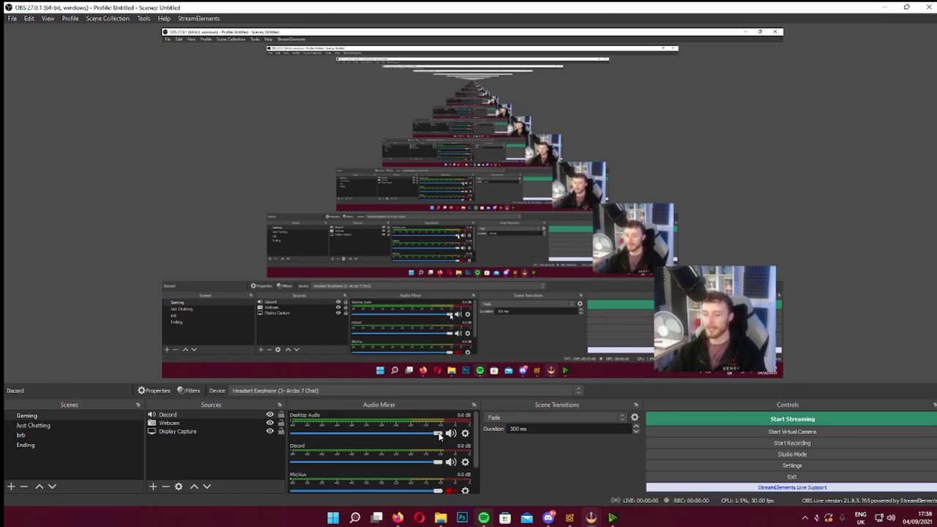
pyautogui.moveTo(438, 435); pyautogui.dragTo(331, 438)
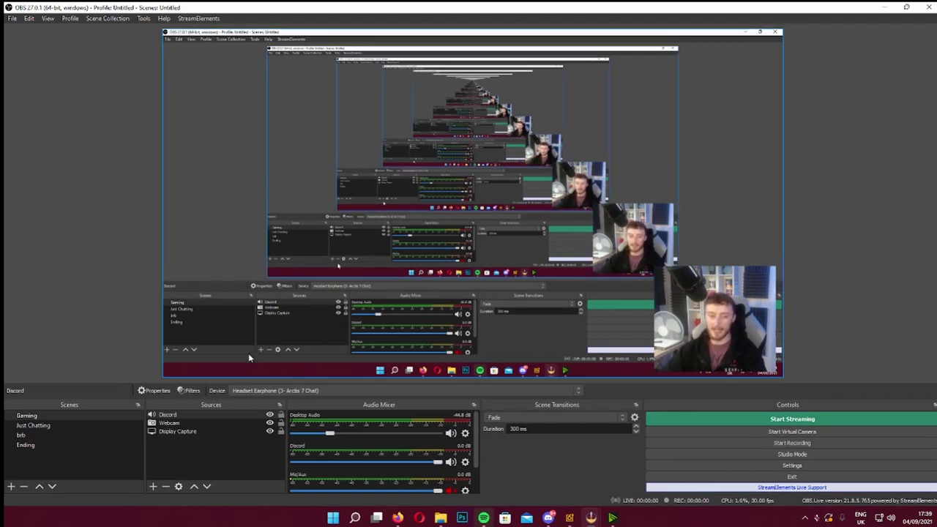
pyautogui.click(57, 426)
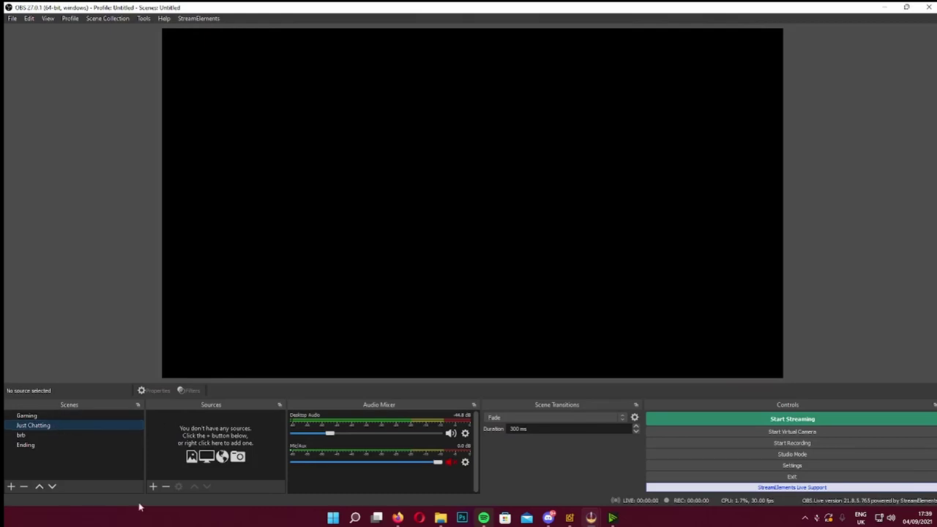
pyautogui.click(71, 435)
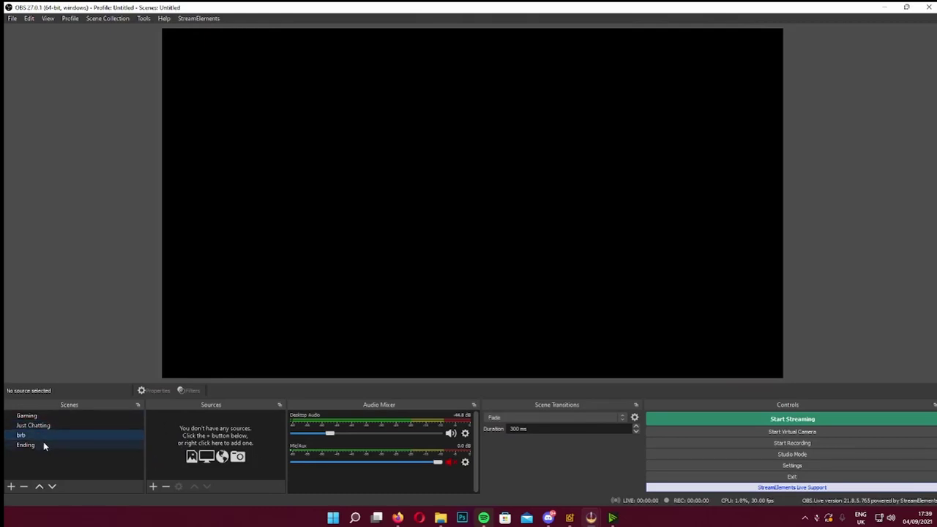
pyautogui.click(57, 415)
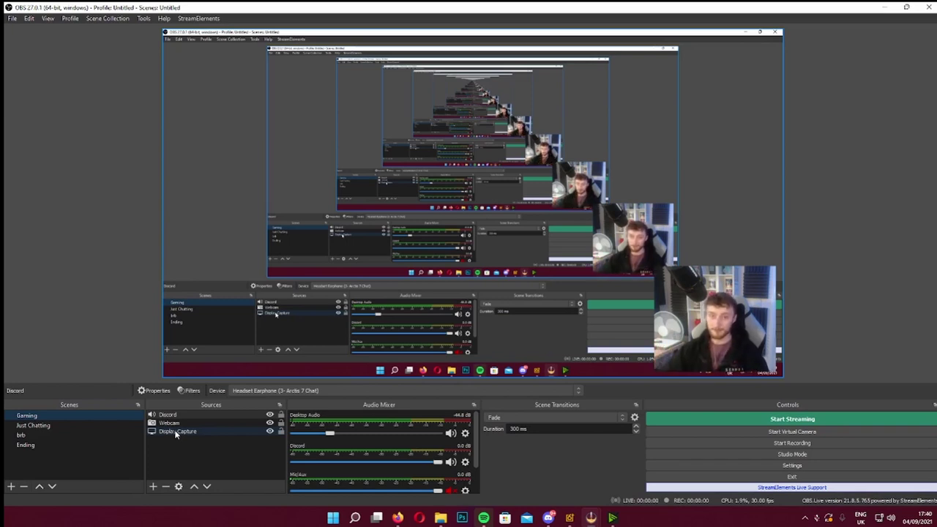
pyautogui.click(87, 292)
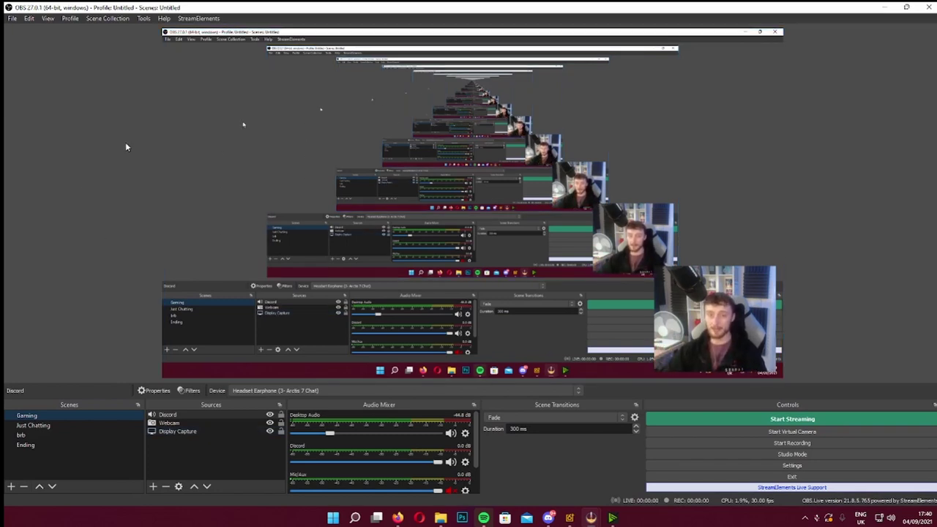
pyautogui.click(12, 19)
pyautogui.click(42, 57)
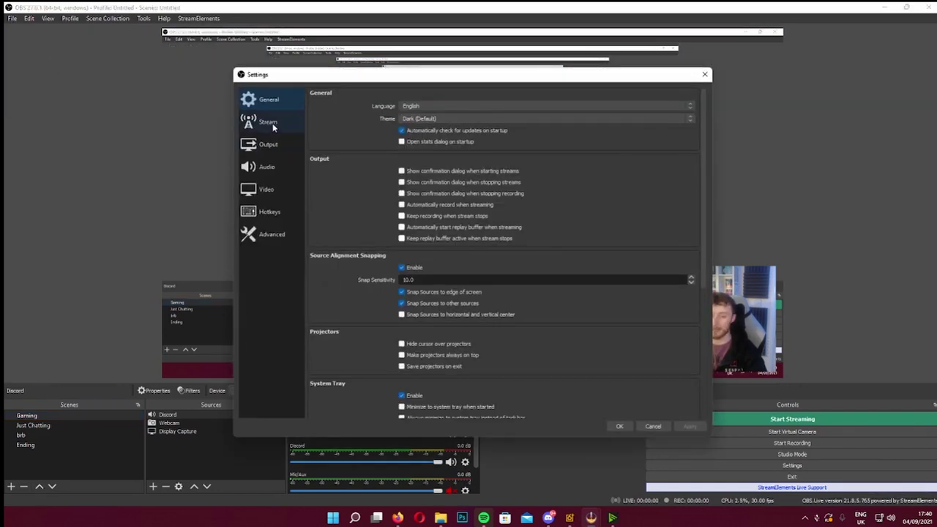
pyautogui.click(278, 128)
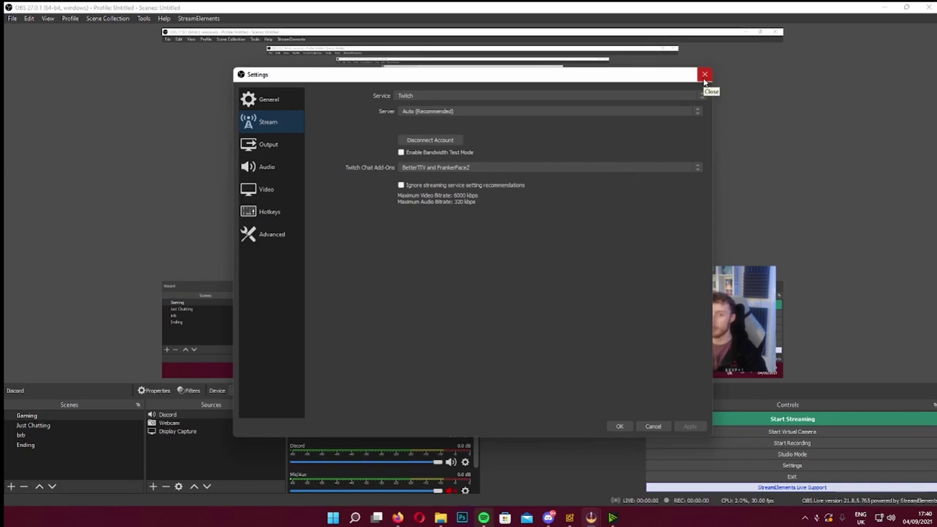
pyautogui.click(704, 77)
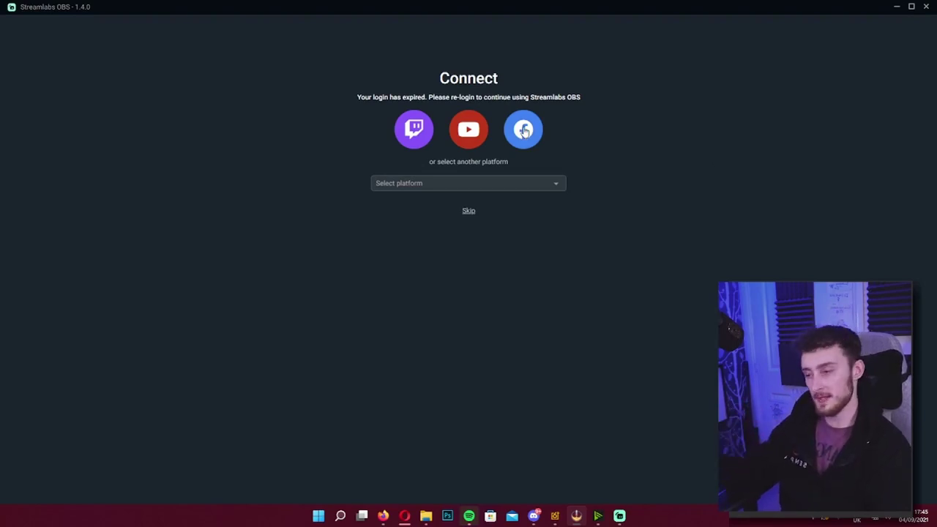
# Step: Choose Twitch login and sign in with the account's username and password
pyautogui.click(496, 189)
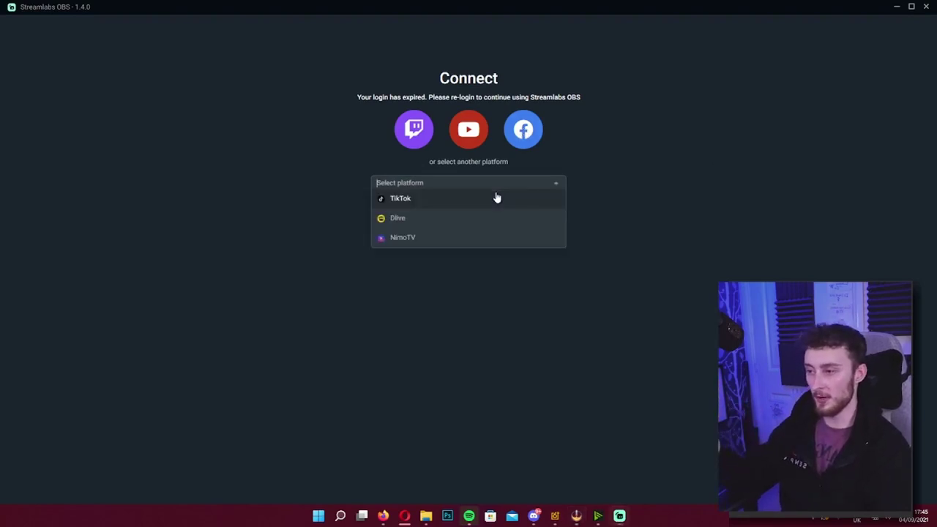
pyautogui.click(650, 234)
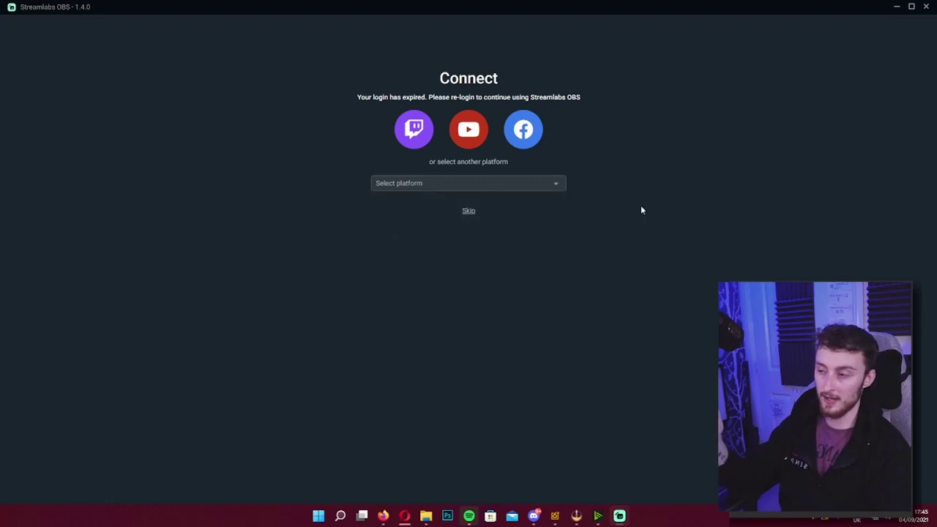
pyautogui.click(417, 137)
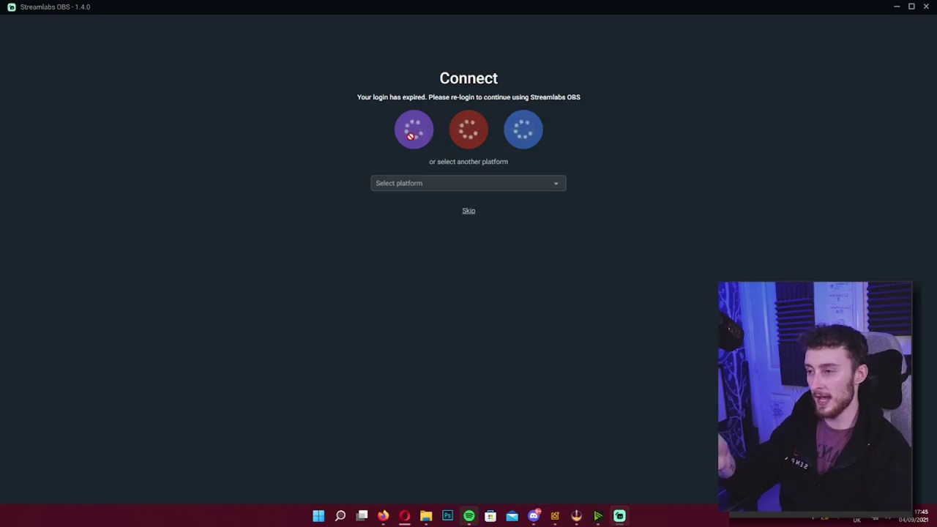
pyautogui.click(485, 186)
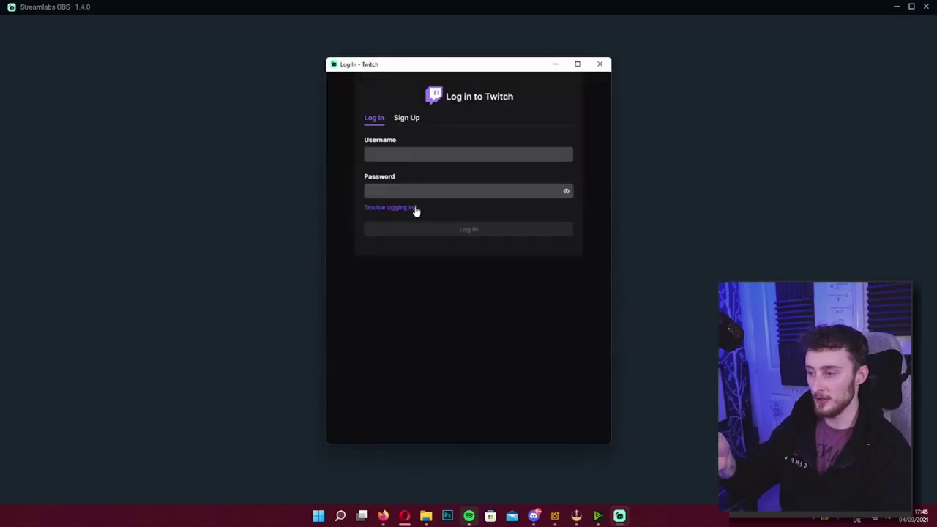
pyautogui.click(390, 155)
pyautogui.write('ap')
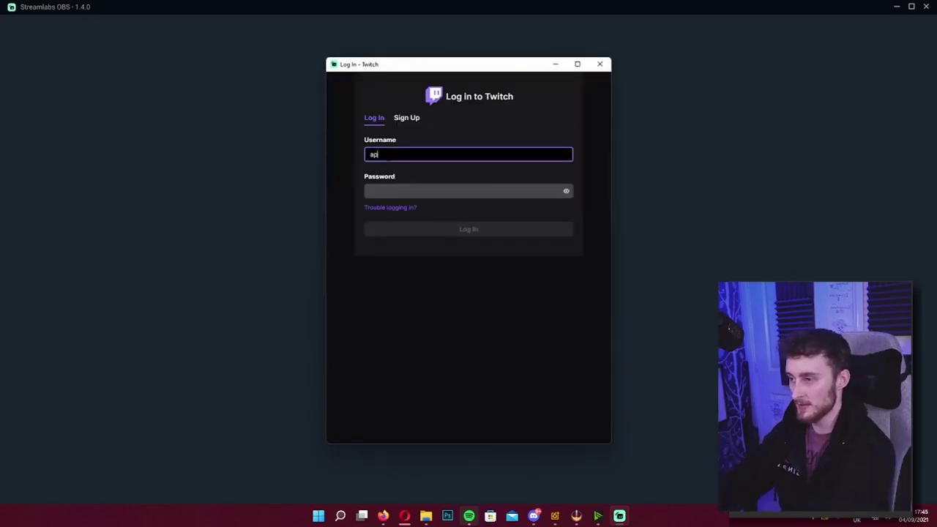
pyautogui.write('plesand')
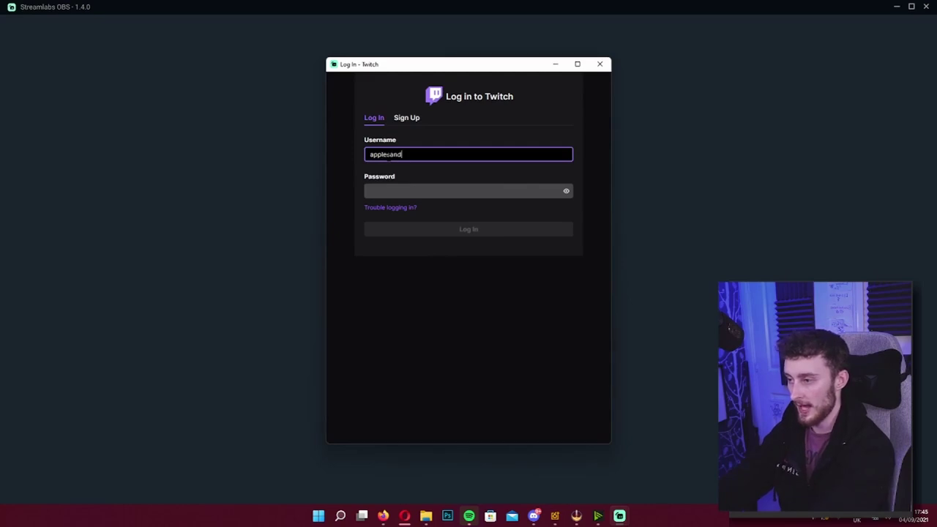
pyautogui.write('bananas')
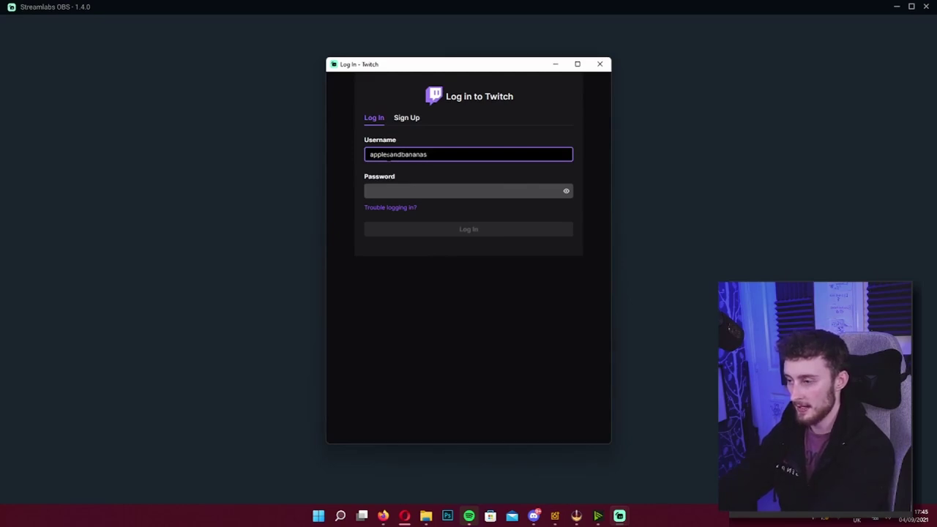
pyautogui.write('1235')
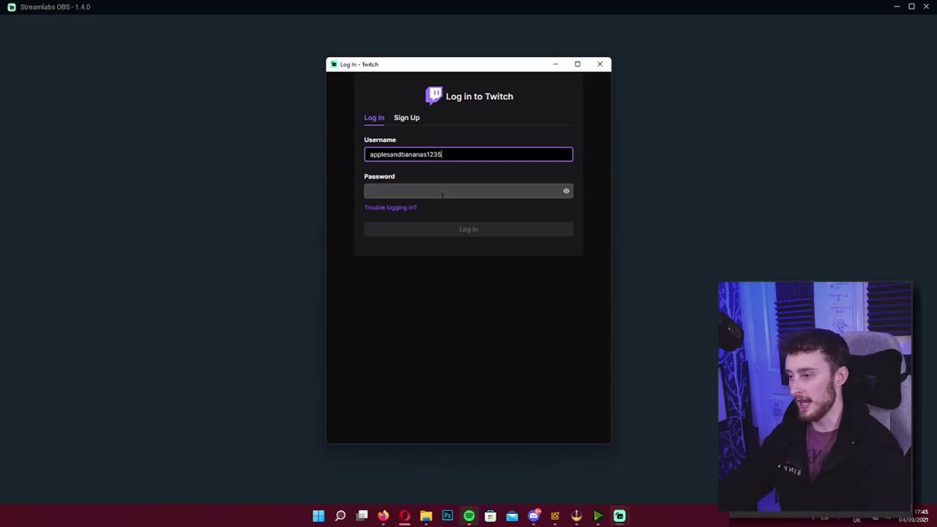
pyautogui.click(442, 194)
pyautogui.write('****')
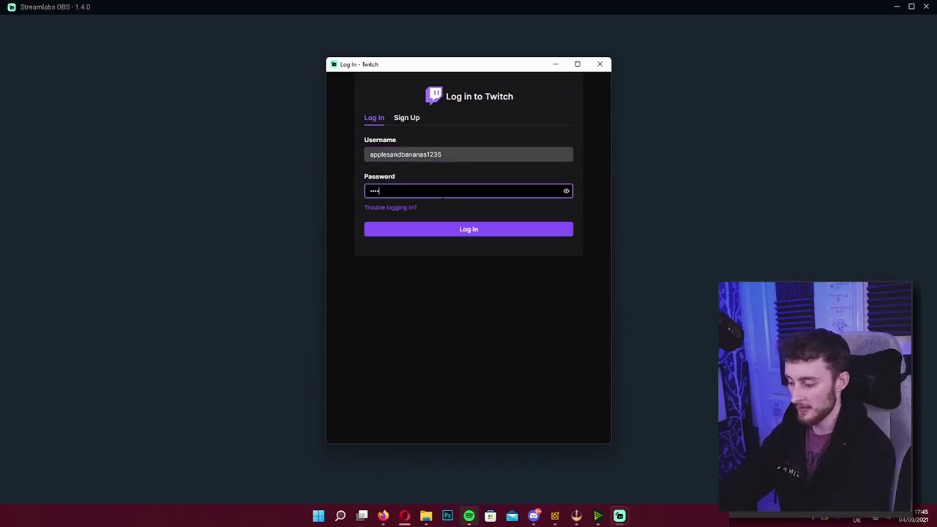
pyautogui.write('*********')
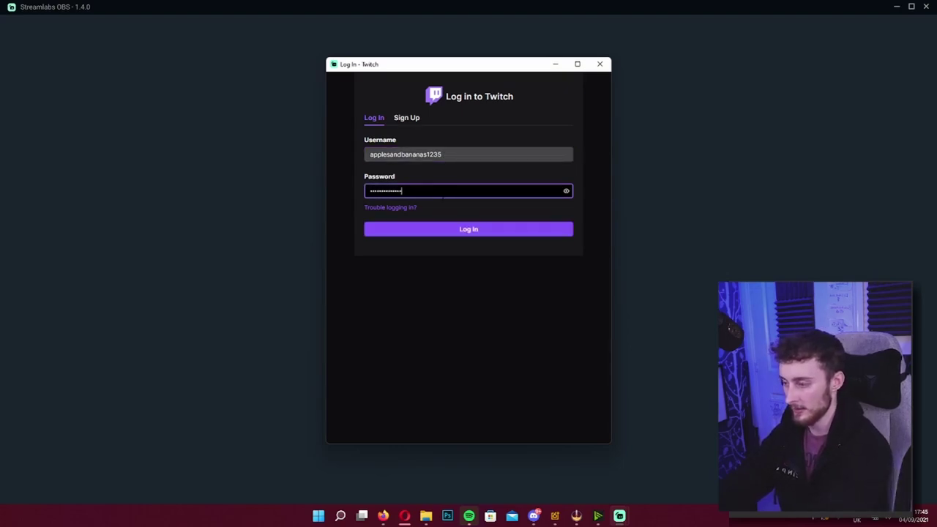
pyautogui.click(492, 229)
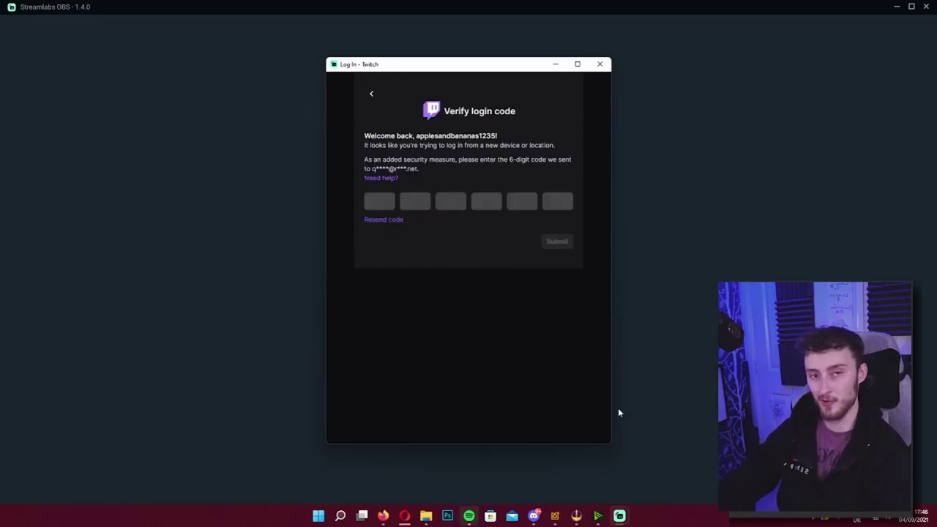
# Step: Paste the emailed six-digit verification code and authorize Streamlabs on the Twitch account
pyautogui.click(379, 201)
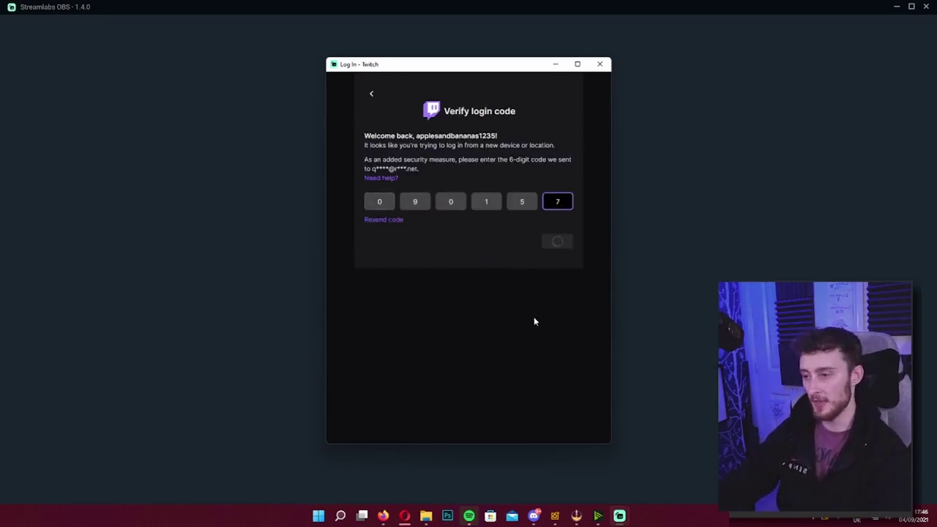
pyautogui.scroll(5, 450, 371)
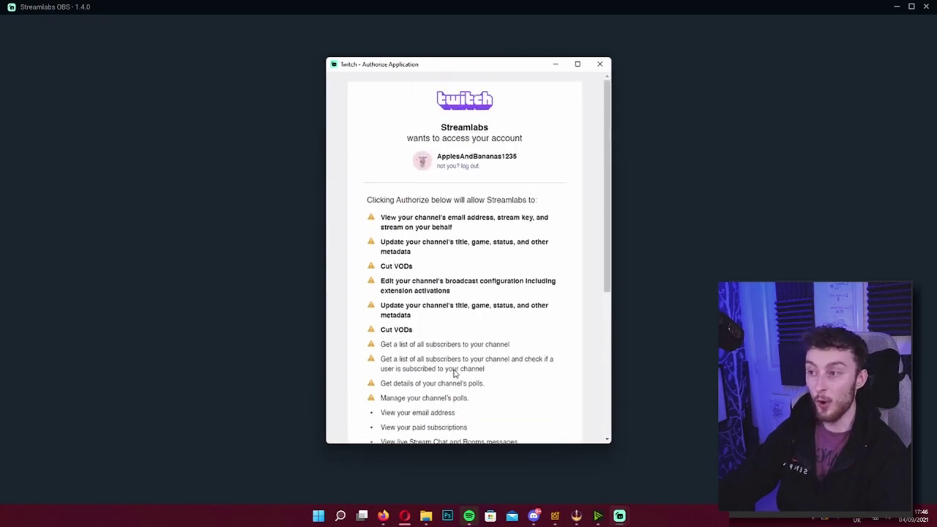
pyautogui.scroll(-4, 454, 378)
pyautogui.scroll(1, 453, 385)
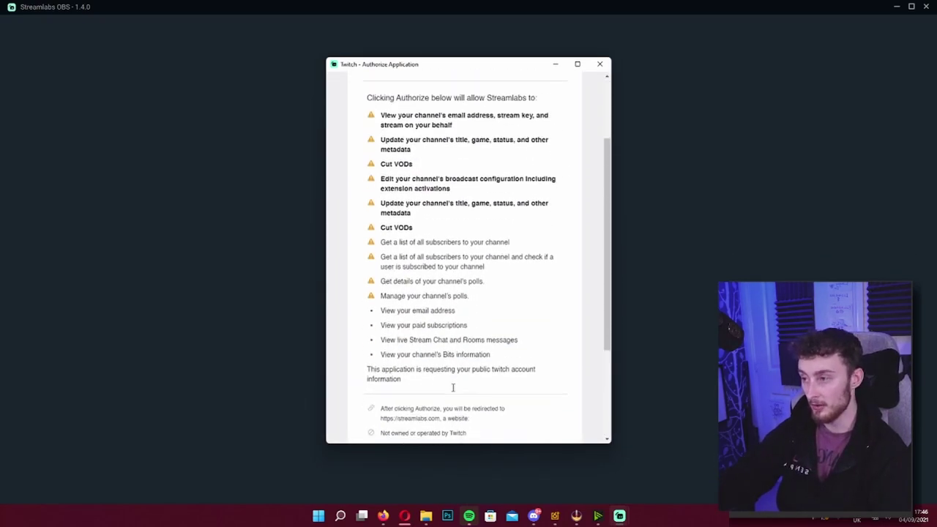
pyautogui.scroll(3, 453, 389)
pyautogui.scroll(-4, 443, 394)
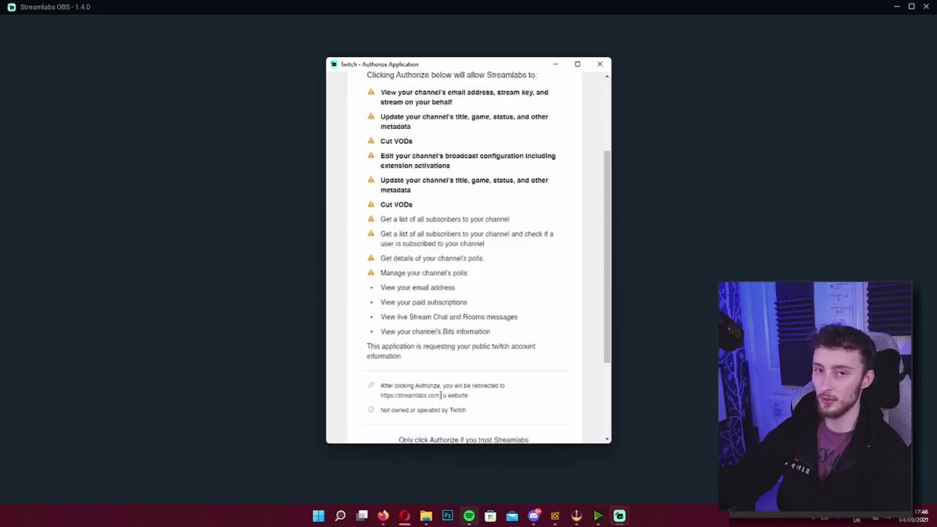
pyautogui.scroll(-3, 442, 395)
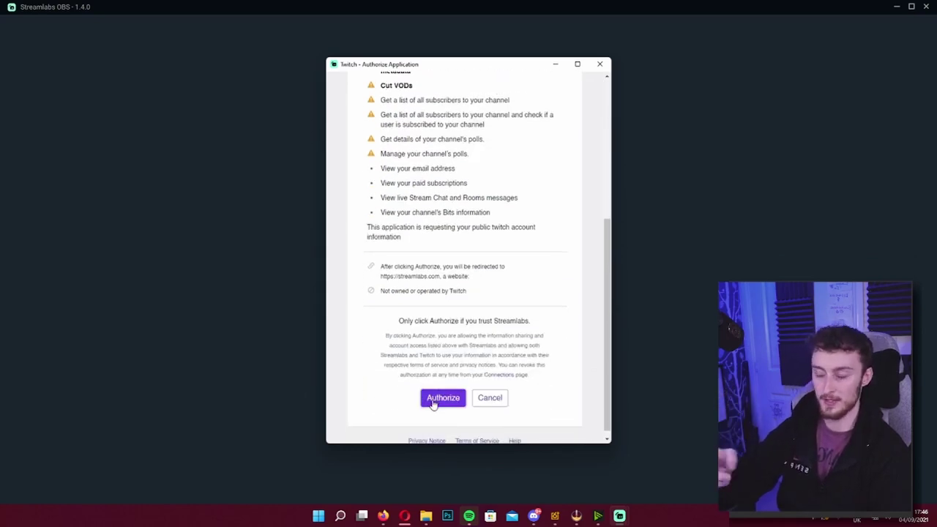
pyautogui.click(432, 403)
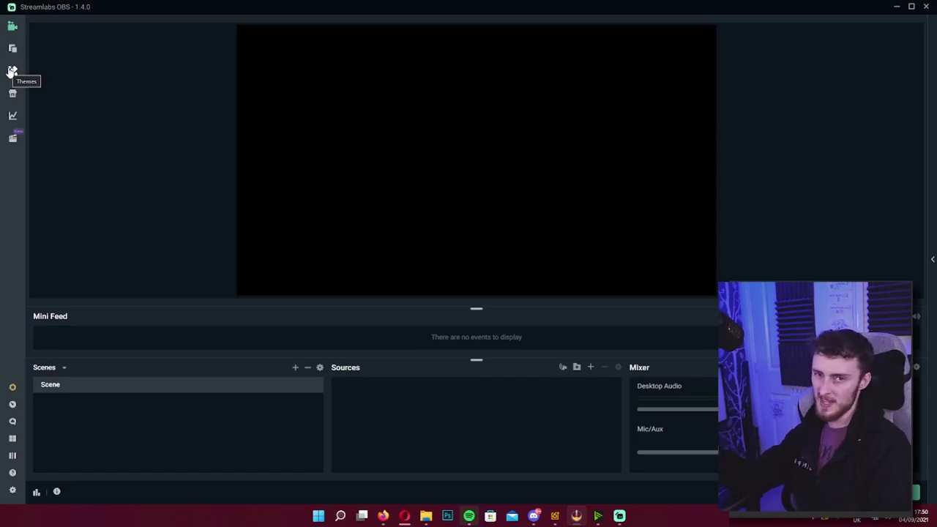
# Step: Open the Themes page from the sidebar to browse themes like Tech Disco
pyautogui.click(11, 71)
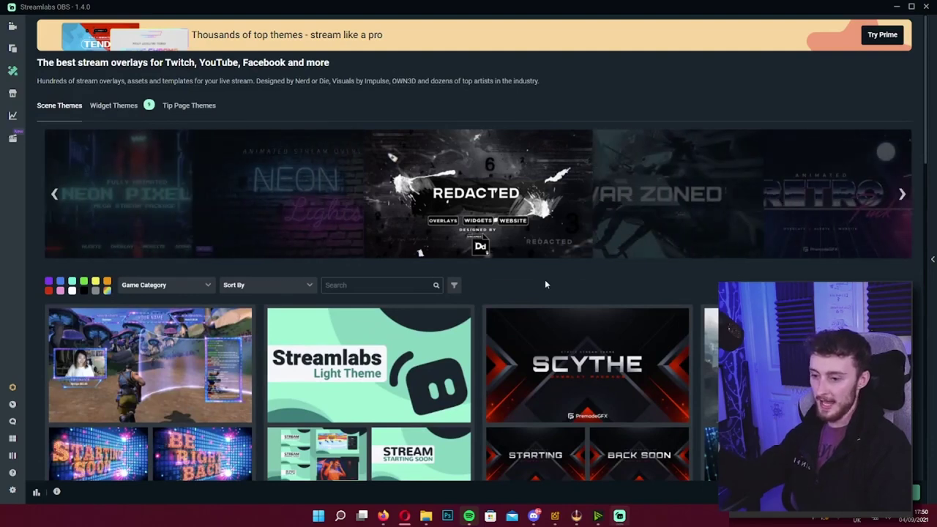
# Step: Filter the scene themes by 'free' and open the Scythe theme's details
pyautogui.scroll(-1, 545, 284)
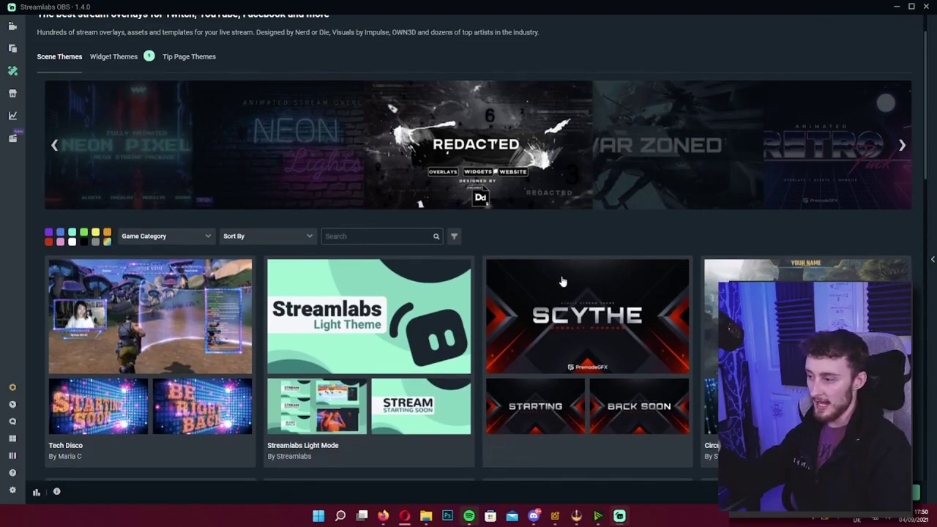
pyautogui.scroll(-1, 560, 280)
pyautogui.scroll(2, 563, 279)
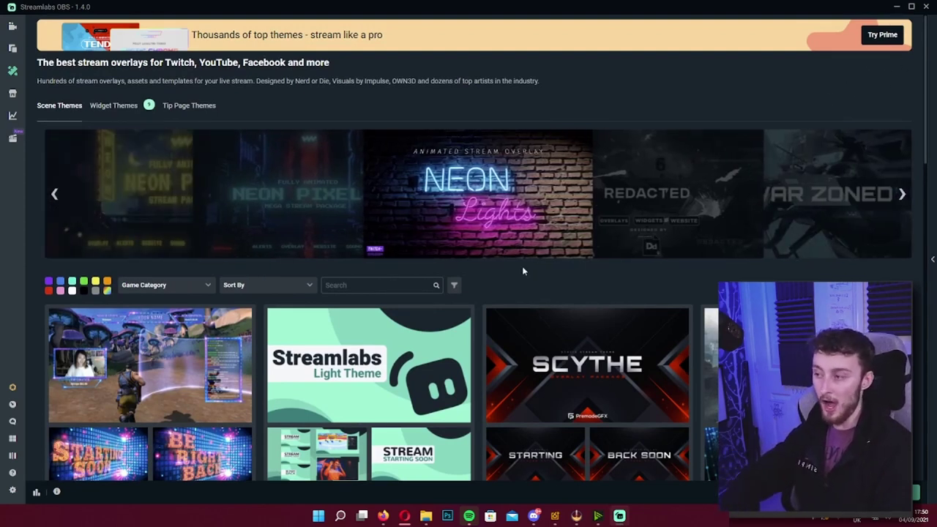
pyautogui.write('free')
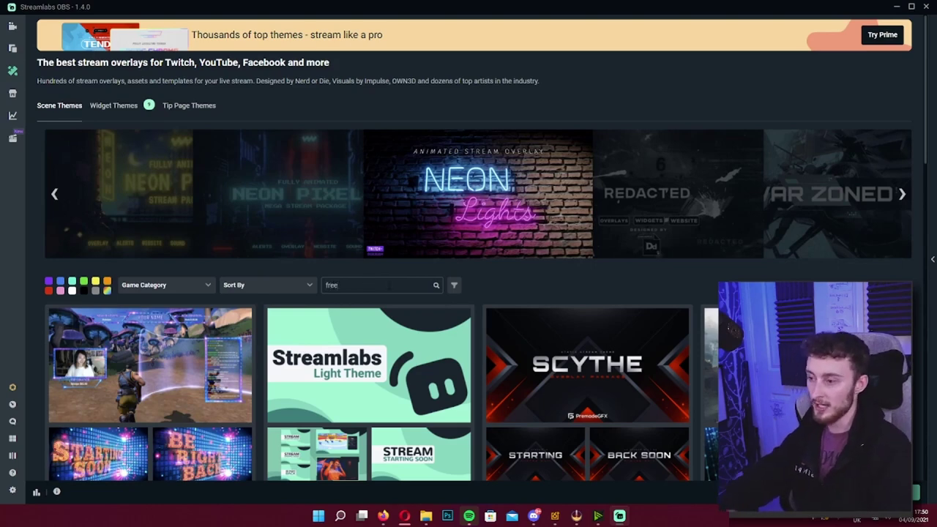
pyautogui.scroll(-2, 609, 278)
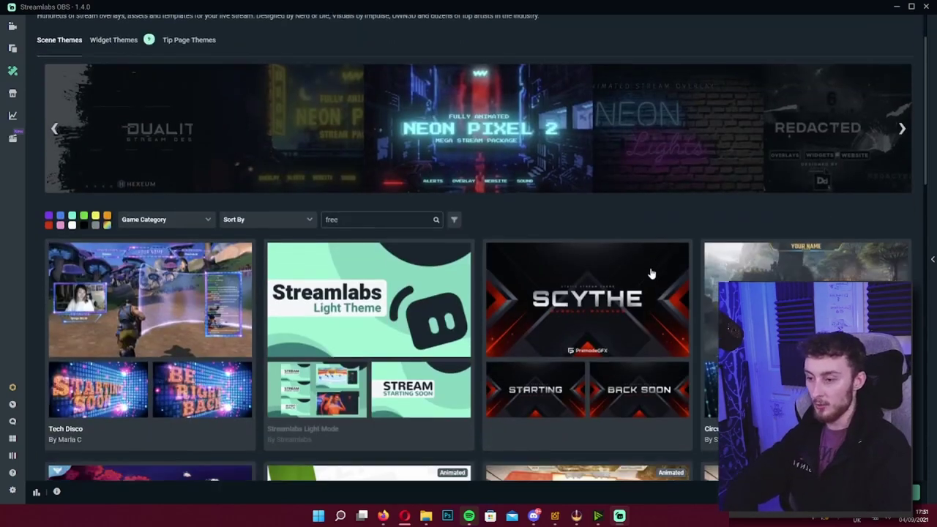
pyautogui.click(609, 278)
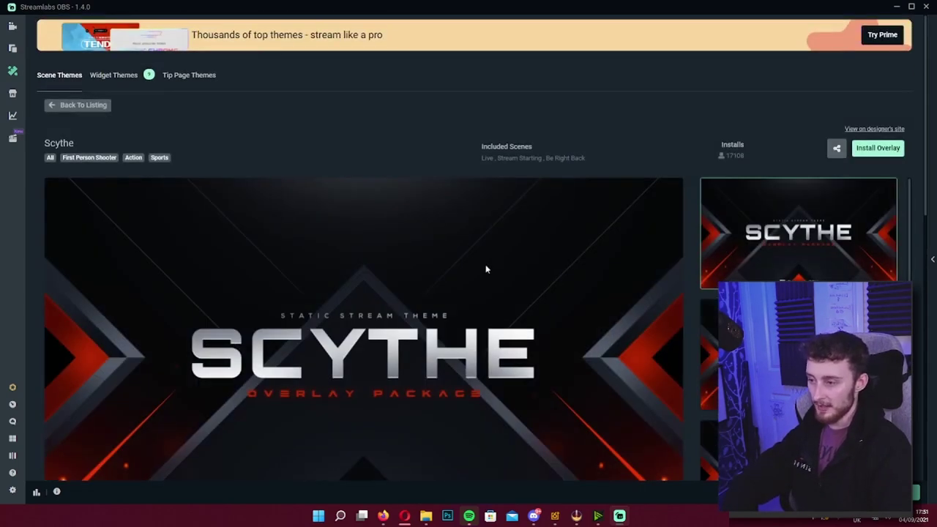
# Step: Look through the Scythe theme page, then return to the themes listing
pyautogui.scroll(-3, 636, 291)
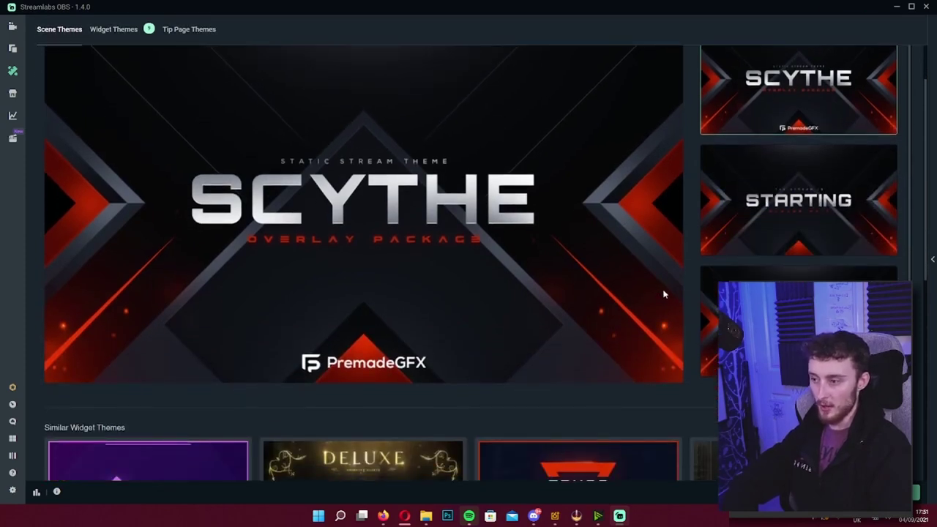
pyautogui.scroll(1, 665, 294)
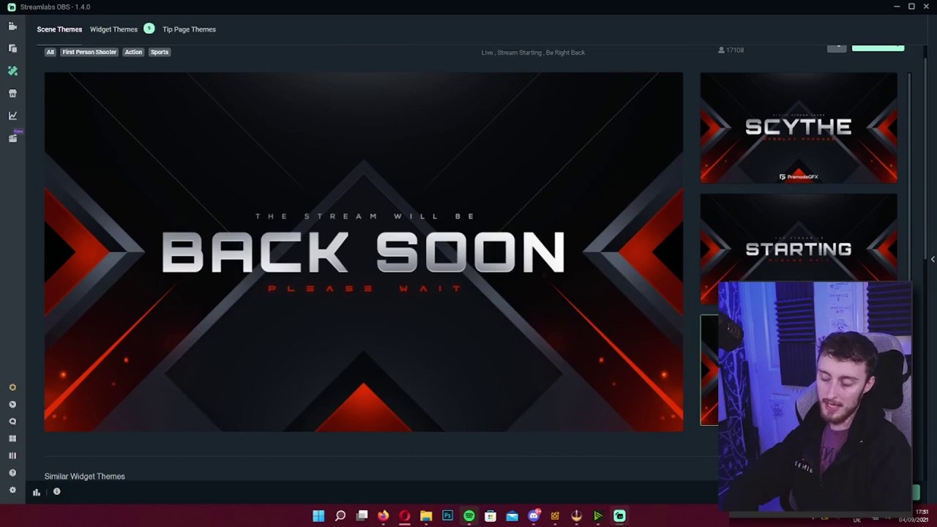
pyautogui.scroll(-3, 363, 267)
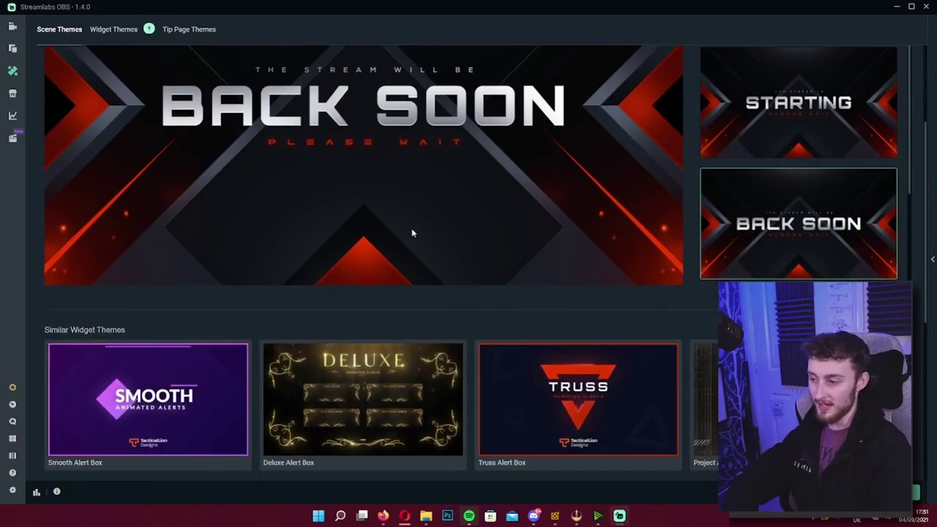
pyautogui.scroll(-5, 414, 233)
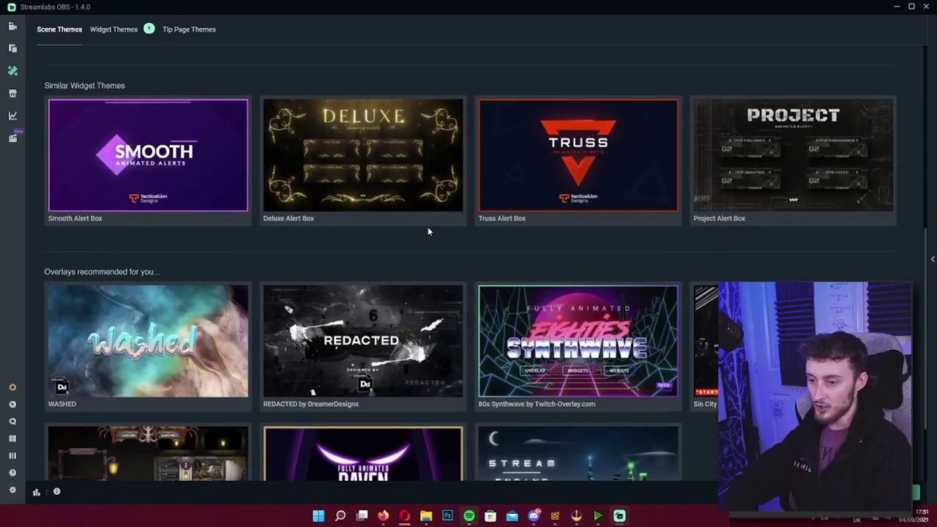
pyautogui.scroll(8, 416, 244)
pyautogui.click(53, 106)
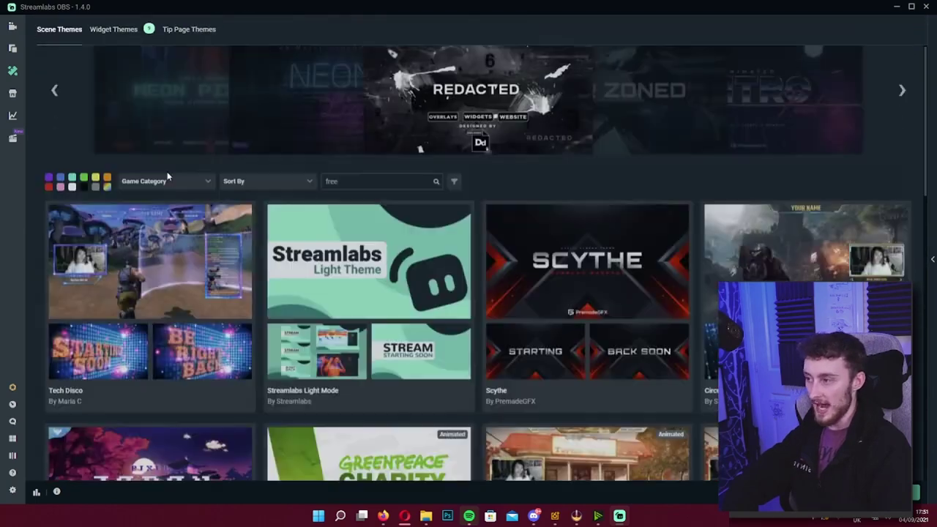
pyautogui.scroll(-3, 167, 176)
# Step: Open the Tech Disco theme, look over its preview images, and install the overlay
pyautogui.click(131, 185)
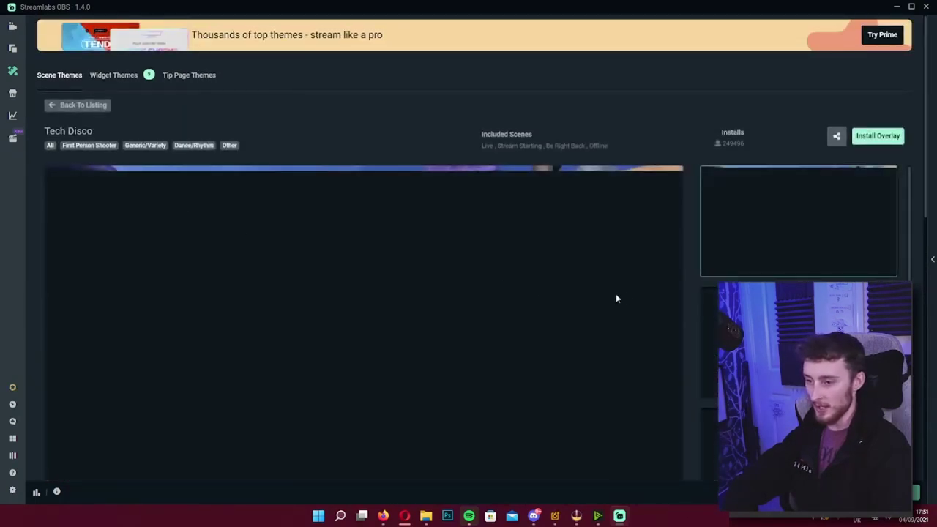
pyautogui.scroll(-1, 419, 315)
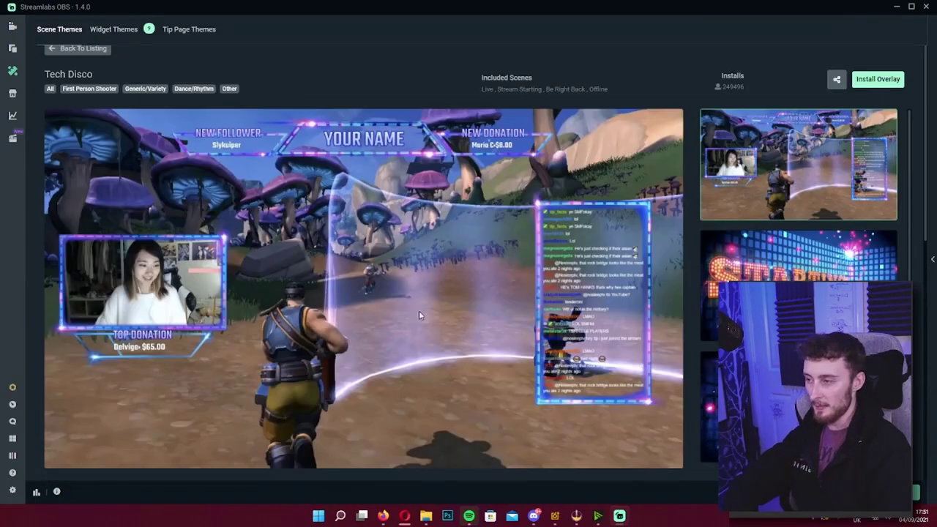
pyautogui.scroll(-2, 484, 296)
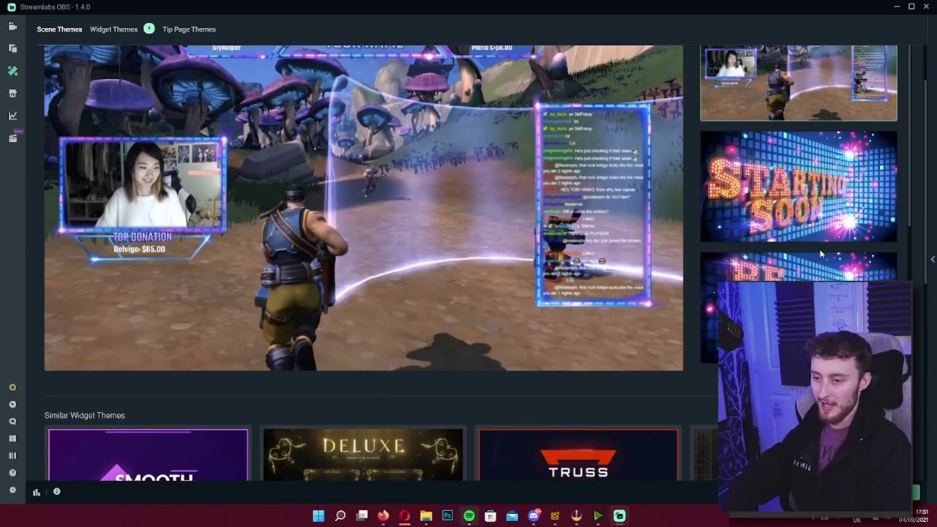
pyautogui.scroll(-2, 818, 254)
pyautogui.scroll(-2, 819, 255)
pyautogui.scroll(4, 818, 255)
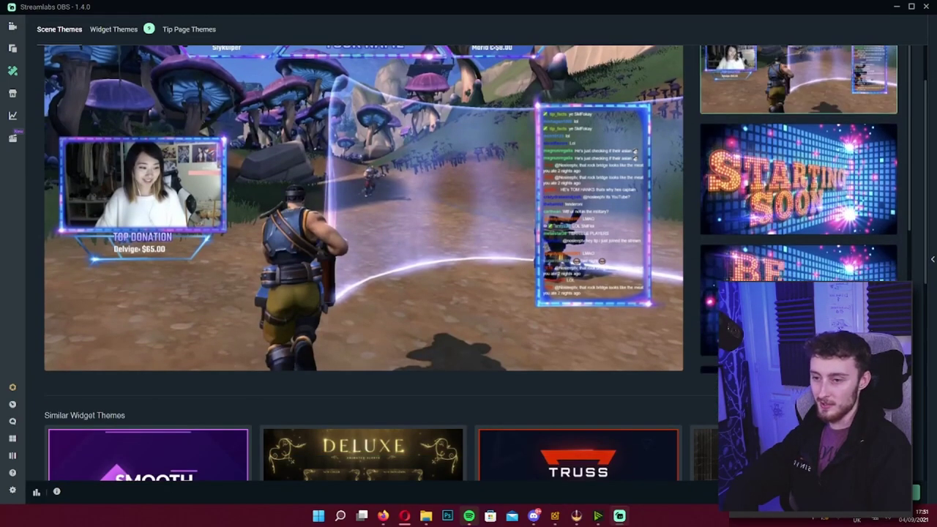
pyautogui.scroll(3, 219, 150)
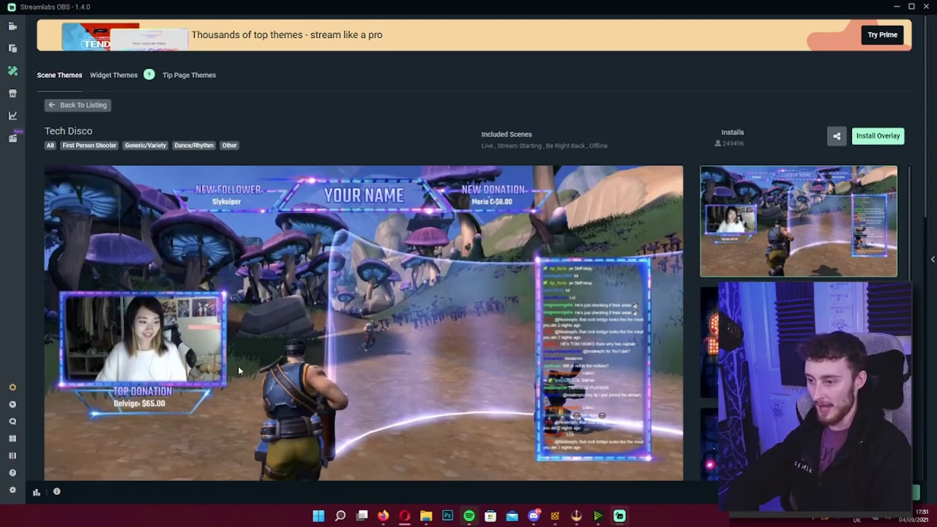
pyautogui.scroll(-2, 481, 368)
pyautogui.scroll(1, 622, 212)
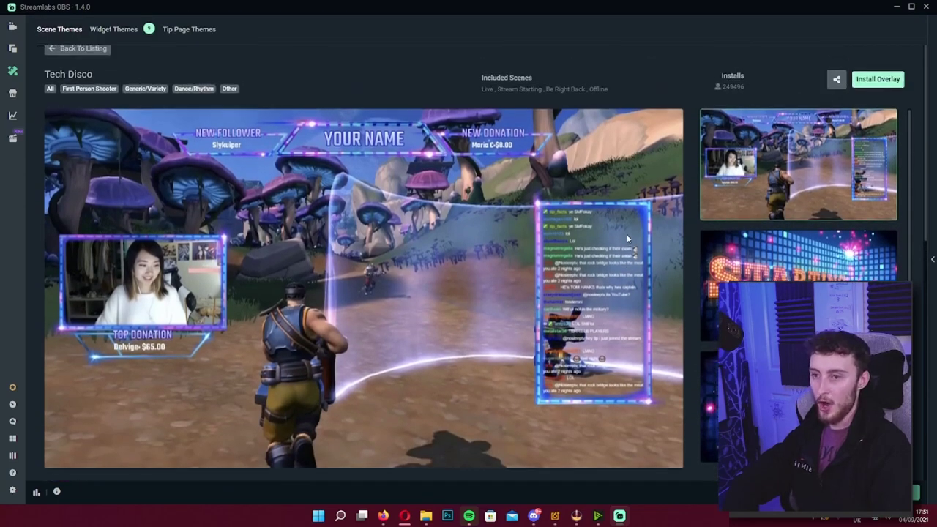
pyautogui.click(872, 81)
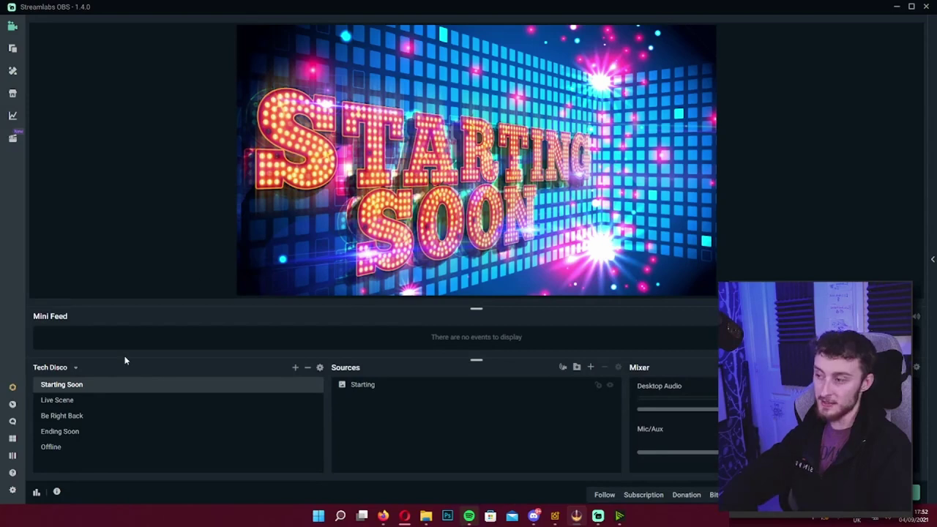
# Step: Cycle through Live Scene, Be Right Back, Ending Soon and Starting Soon, ending on Live Scene
pyautogui.click(76, 399)
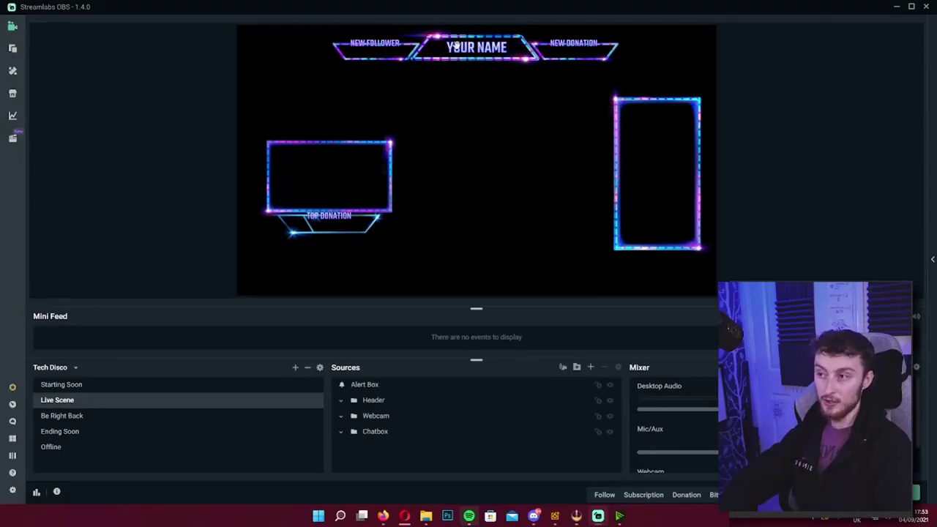
pyautogui.click(93, 421)
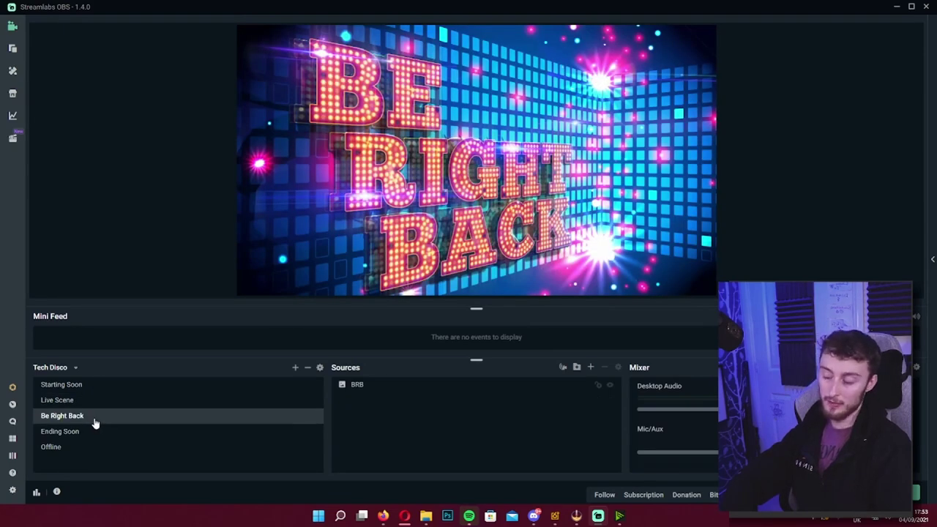
pyautogui.click(76, 433)
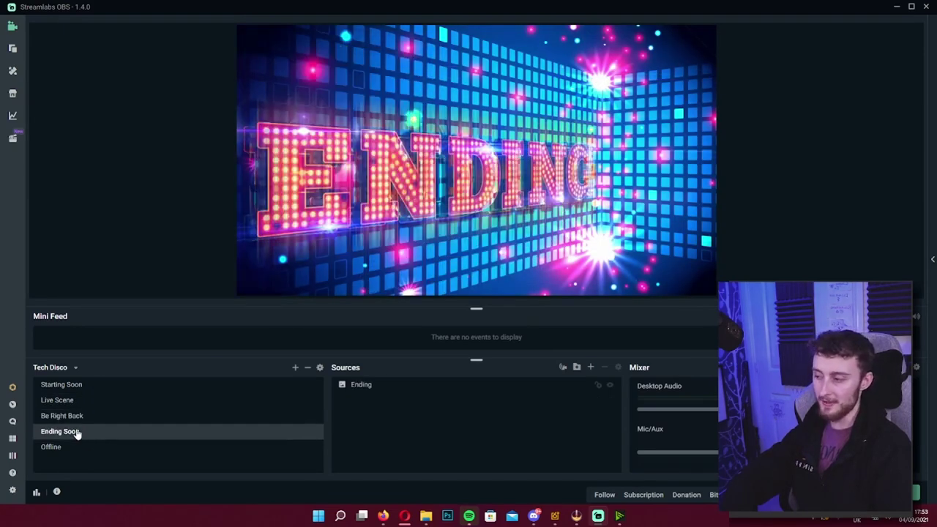
pyautogui.click(80, 389)
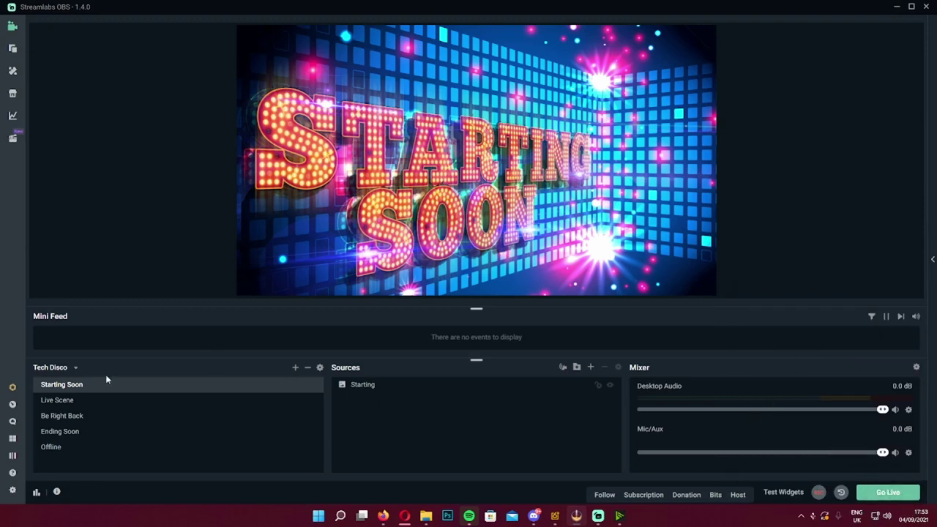
pyautogui.click(90, 401)
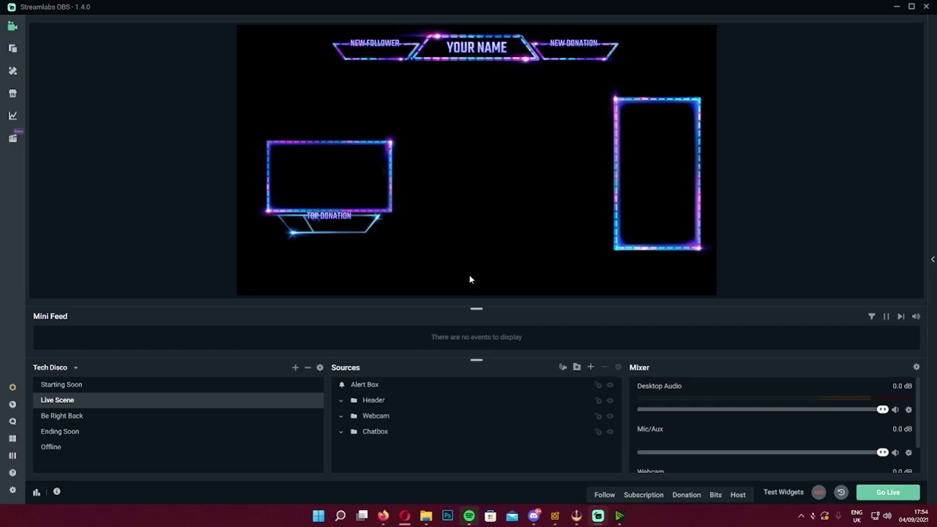
# Step: Fire test Subscription and Follow alerts on the Live Scene overlay
pyautogui.click(643, 495)
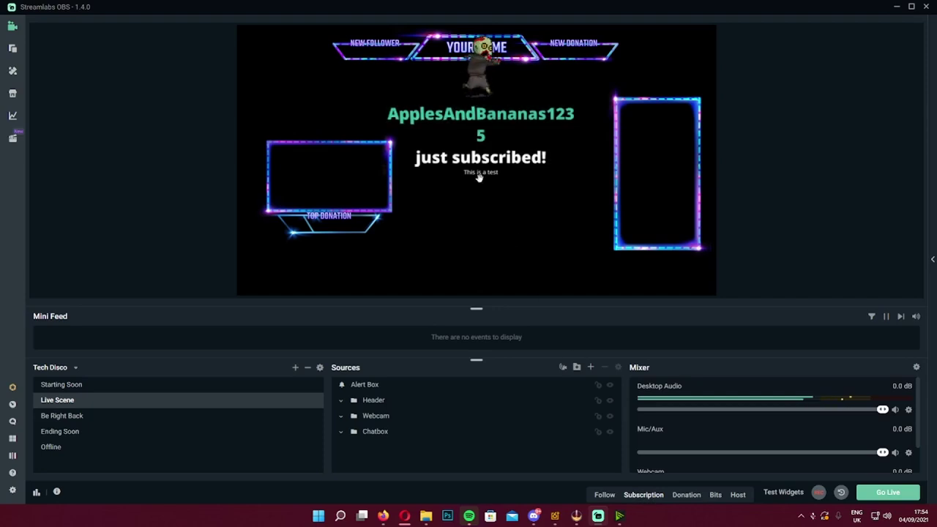
pyautogui.click(597, 497)
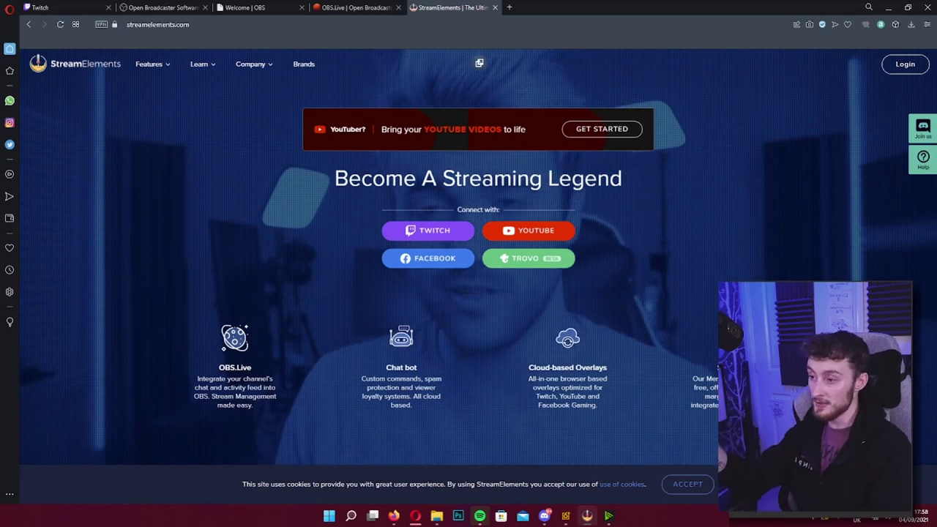
# Step: Sign in to StreamElements with Twitch and authorize its access to the account
pyautogui.click(431, 230)
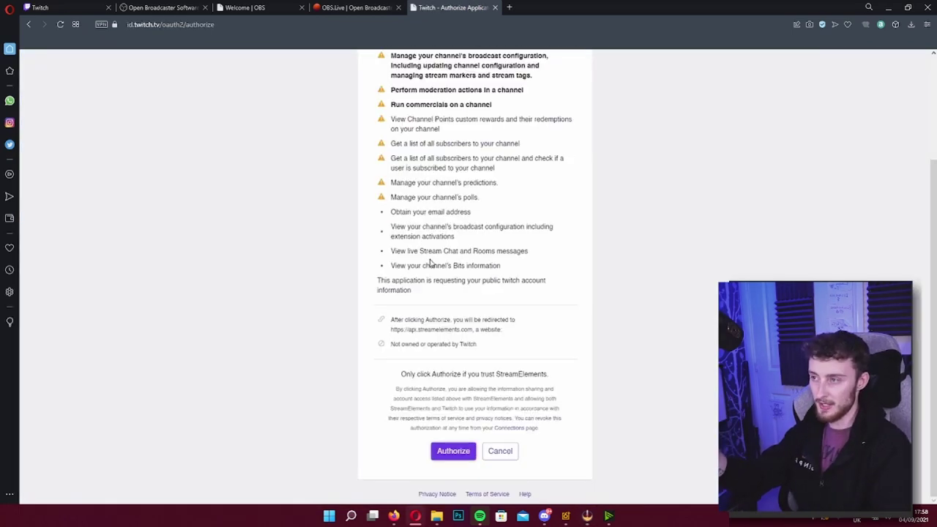
pyautogui.scroll(2, 487, 310)
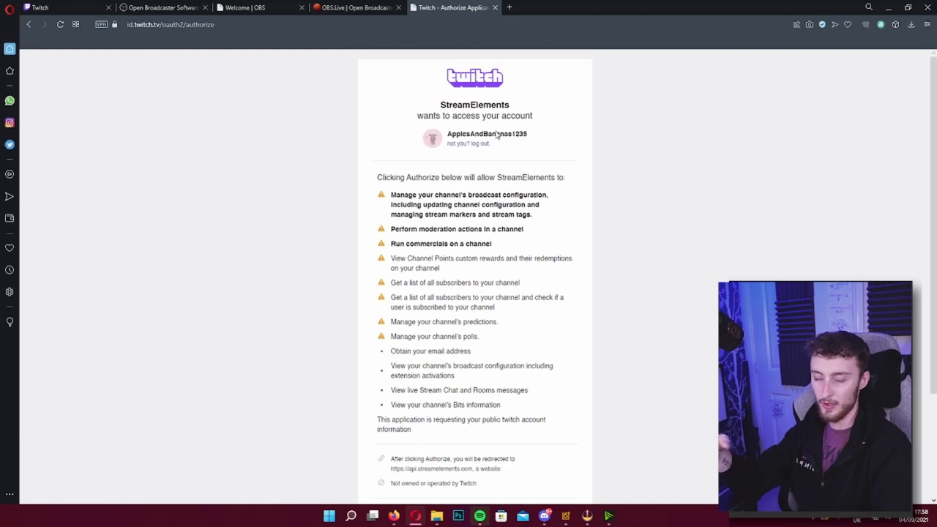
pyautogui.scroll(-3, 497, 134)
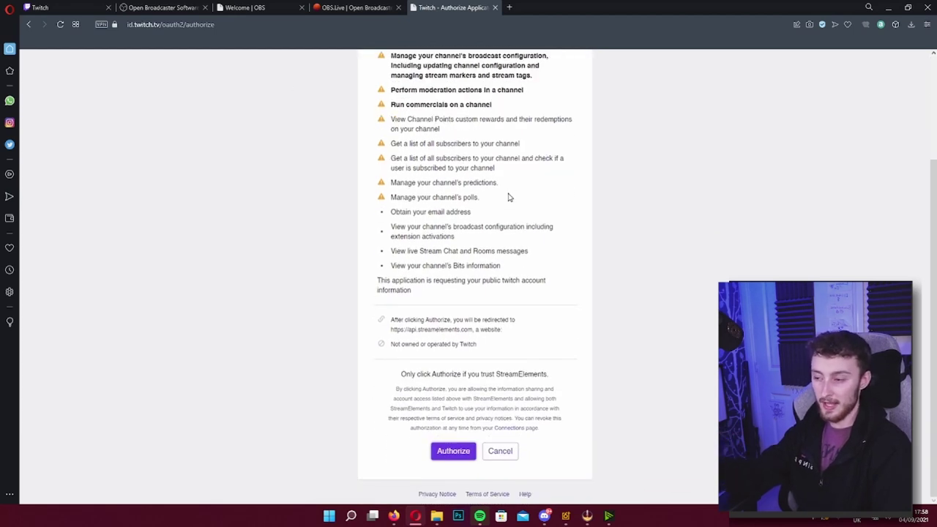
pyautogui.scroll(2, 510, 197)
pyautogui.scroll(-2, 509, 197)
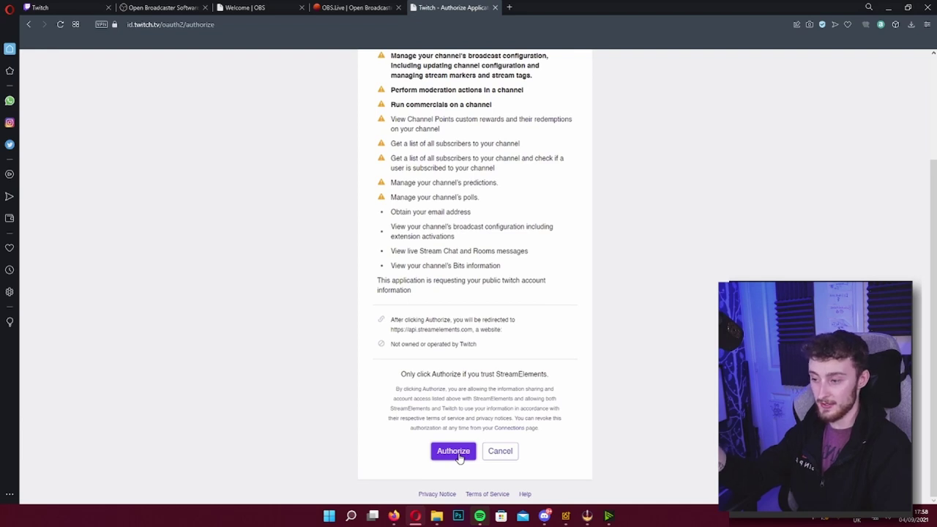
pyautogui.click(457, 453)
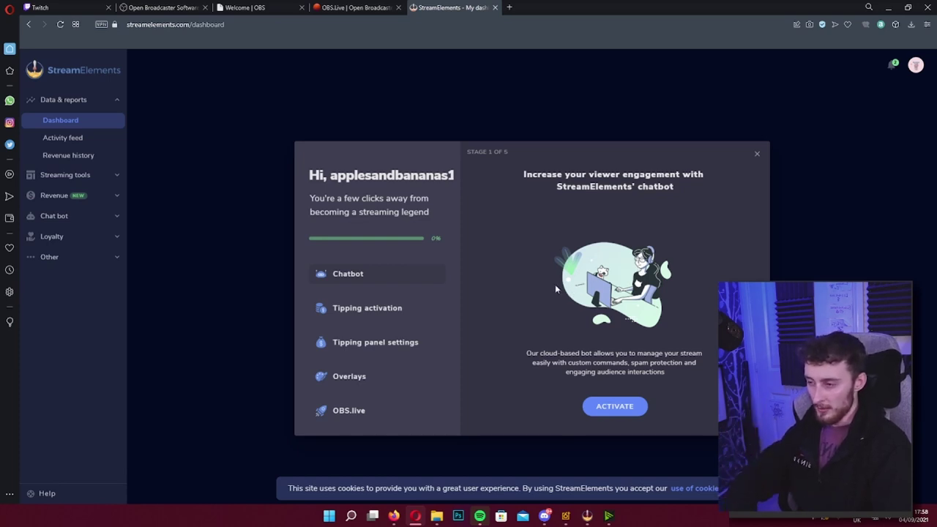
# Step: Activate the chatbot and connect a PayPal email address for tips
pyautogui.click(616, 407)
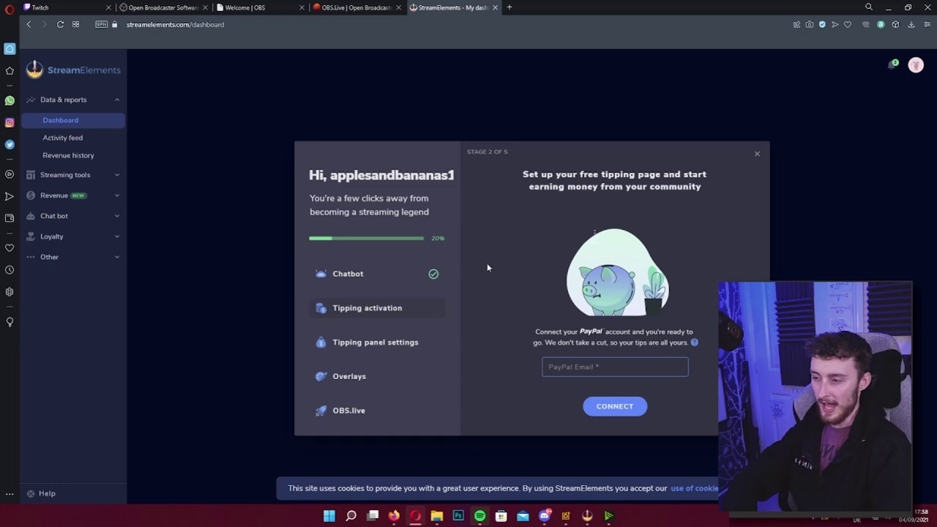
pyautogui.click(649, 366)
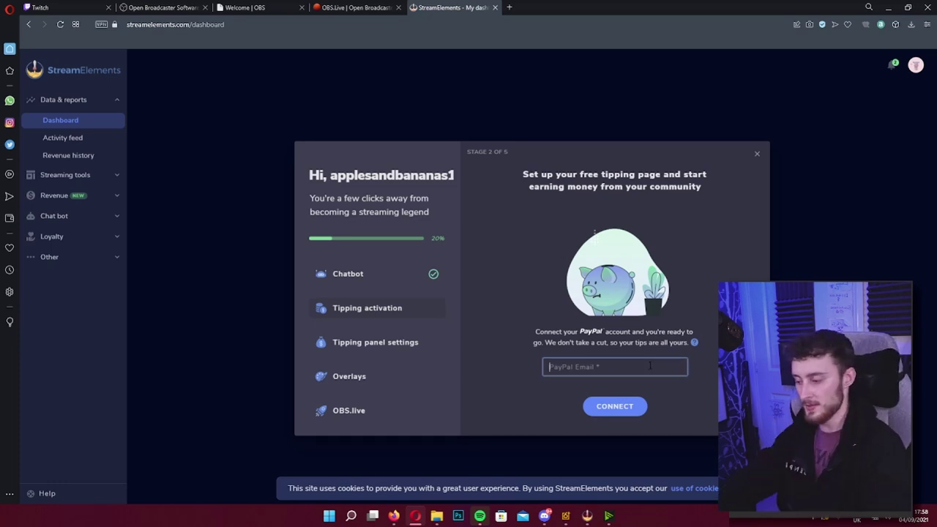
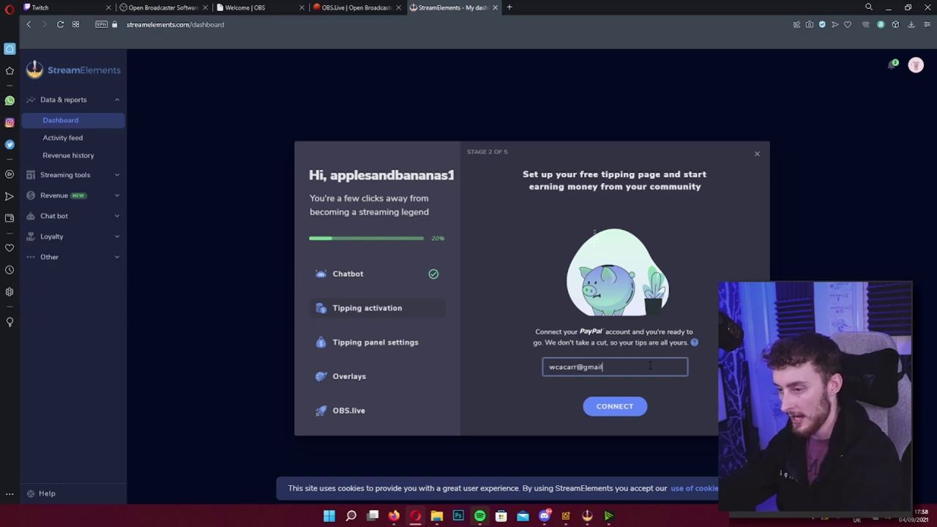
pyautogui.click(615, 406)
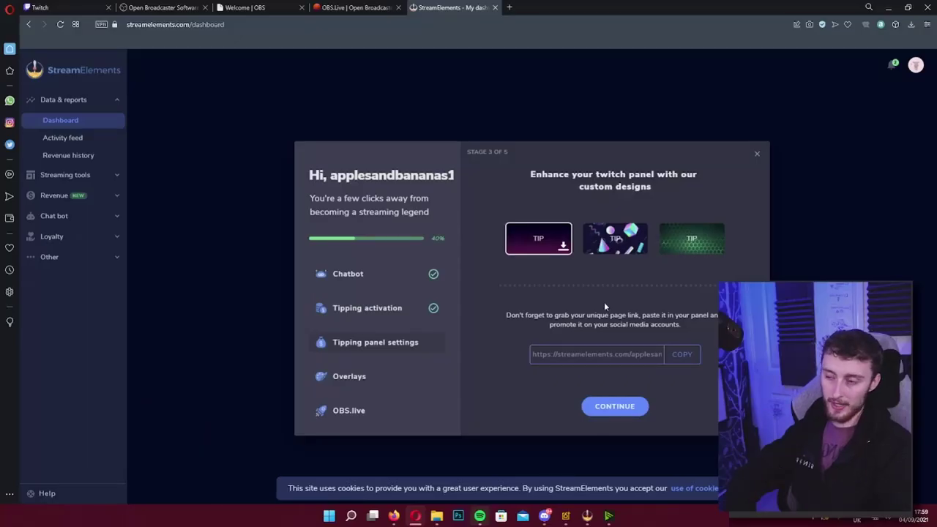
# Step: Pick the second tip panel design and continue to the final setup stage
pyautogui.click(608, 247)
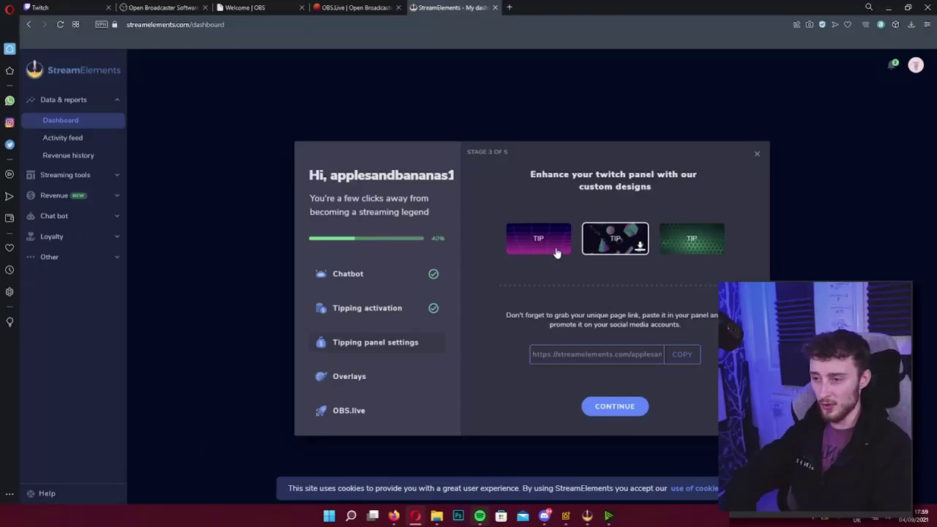
pyautogui.click(641, 412)
pyautogui.click(636, 411)
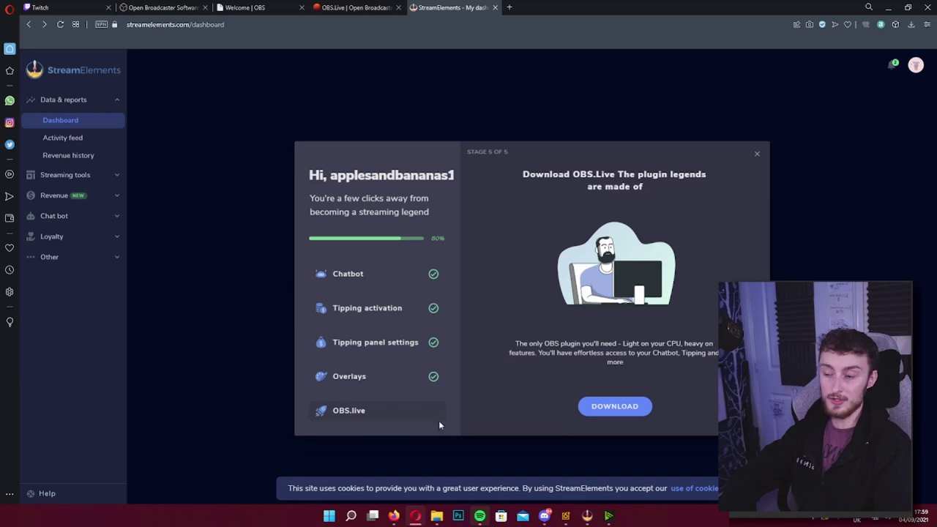
pyautogui.click(90, 218)
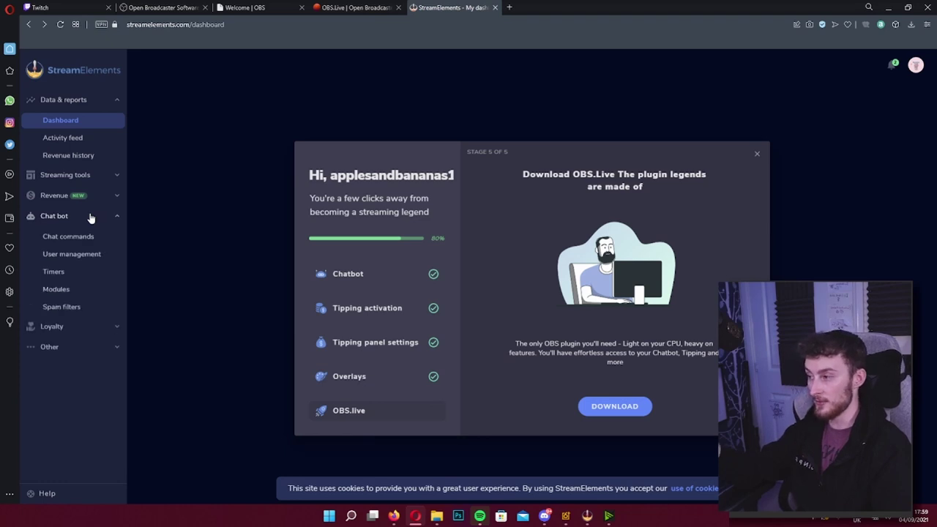
# Step: Go to Chat commands, accept the cookie notice, and show the custom commands list
pyautogui.click(92, 237)
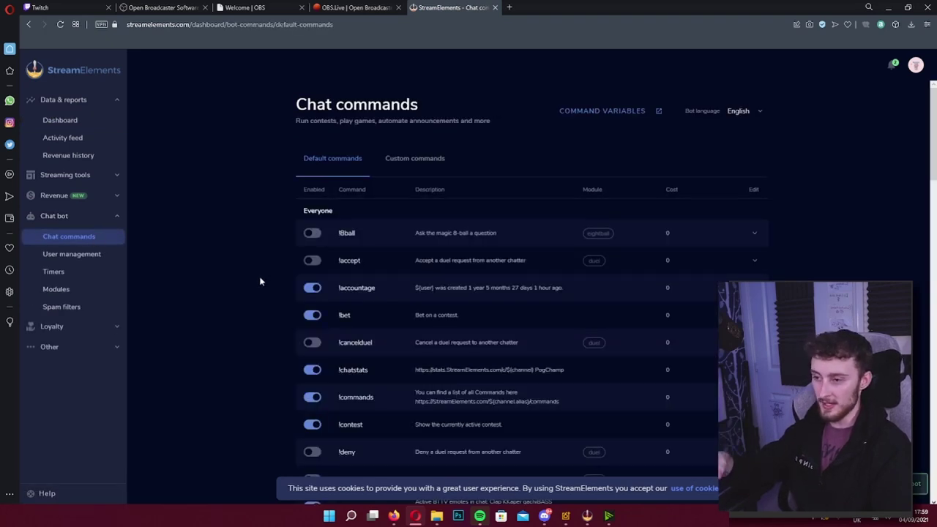
pyautogui.scroll(-1, 260, 282)
pyautogui.scroll(-1, 260, 282)
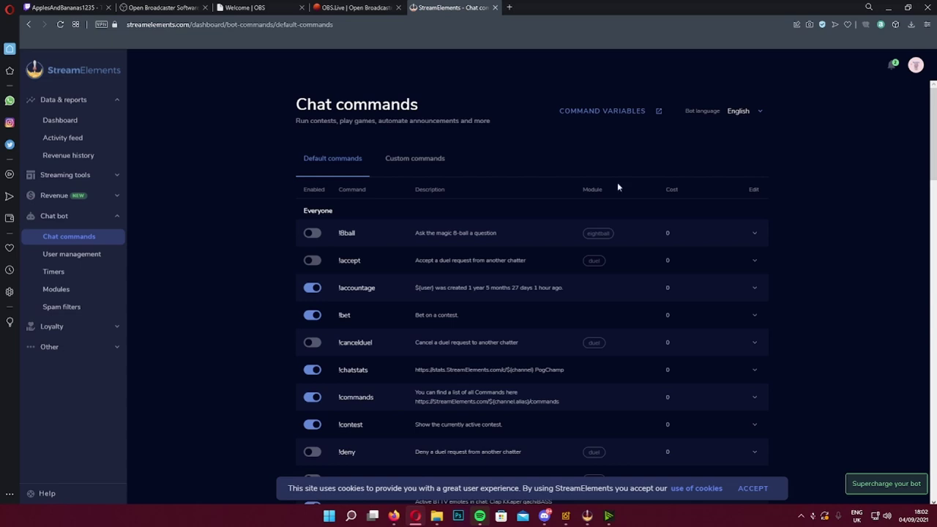
pyautogui.click(757, 492)
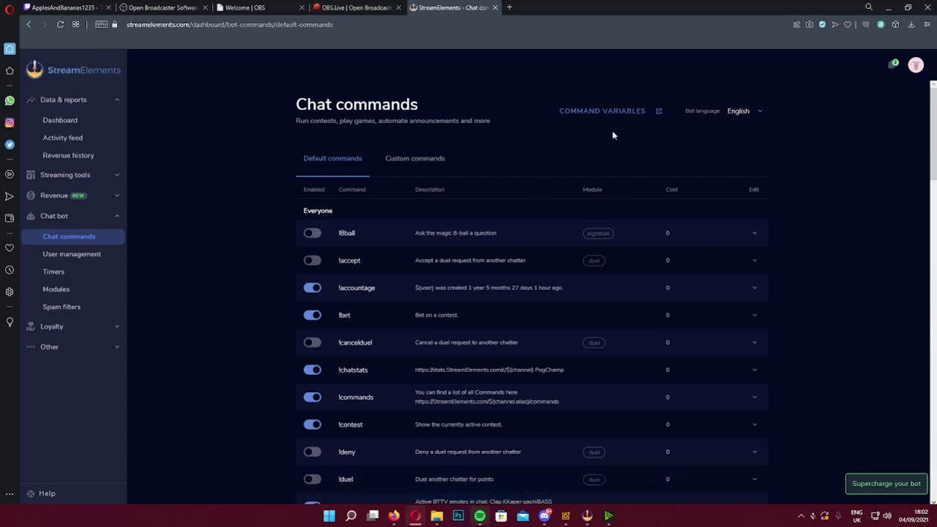
pyautogui.click(438, 162)
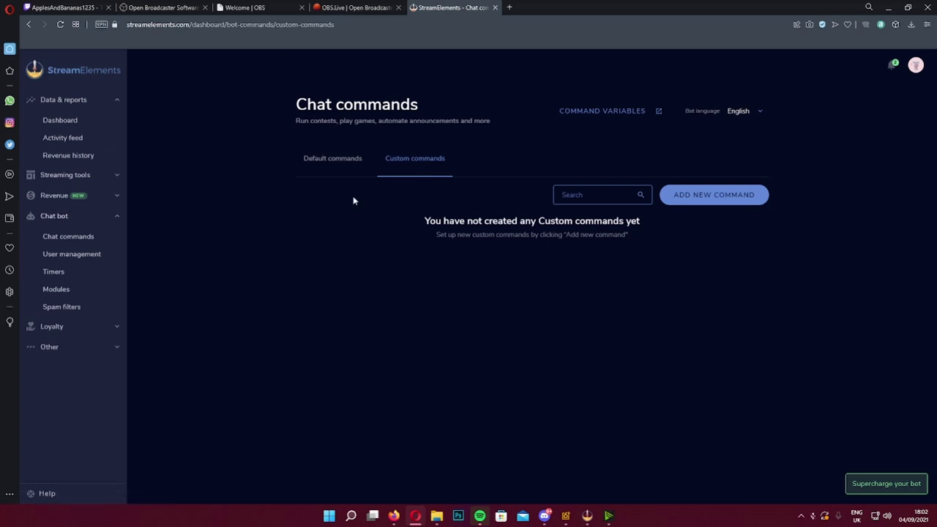
# Step: Create and enable a custom !youtube command replying with the YouTube channel link
pyautogui.click(693, 196)
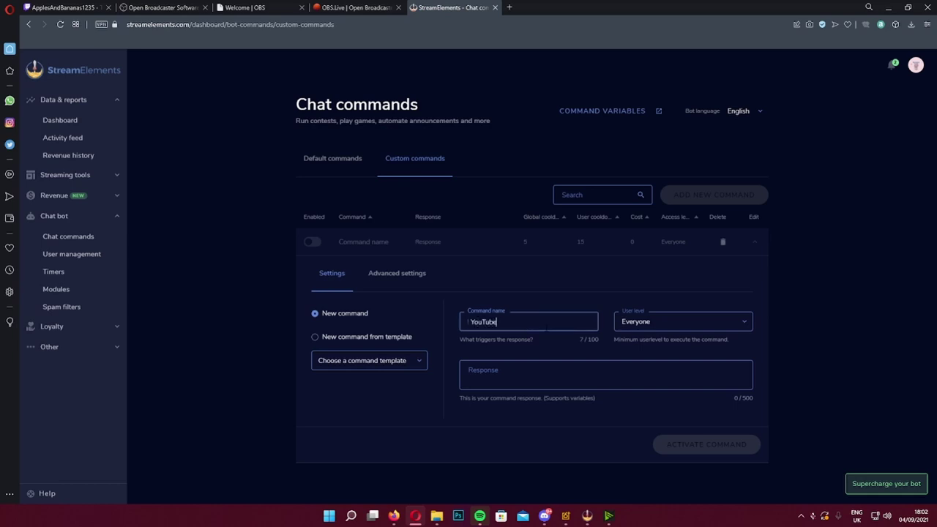
pyautogui.click(551, 377)
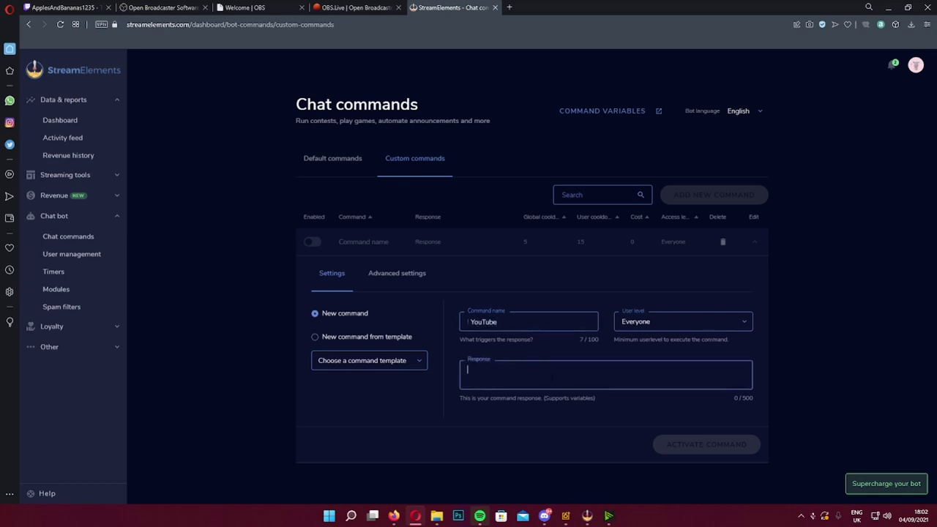
pyautogui.write('G')
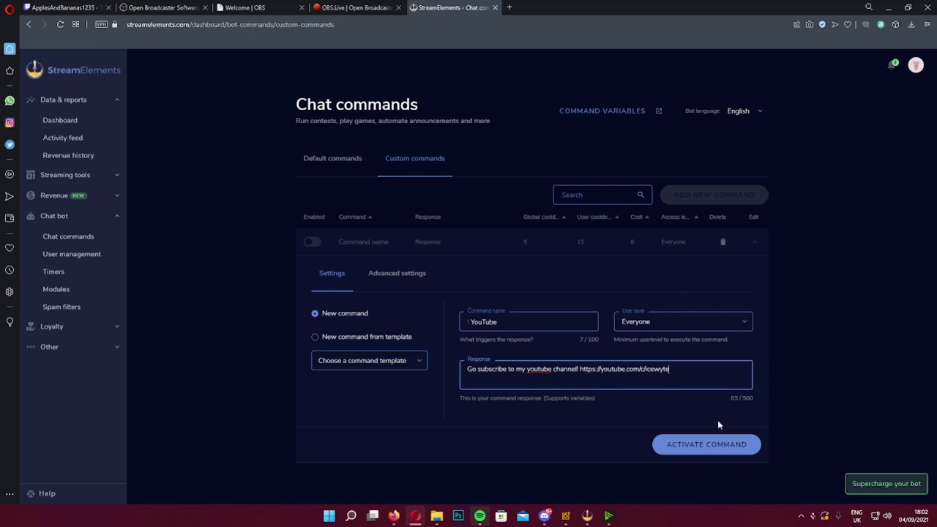
pyautogui.click(705, 444)
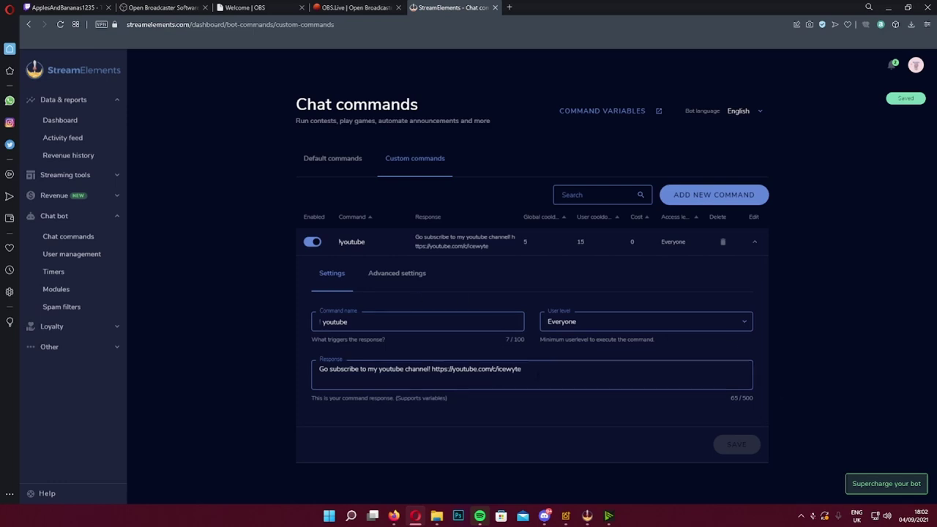
pyautogui.click(90, 8)
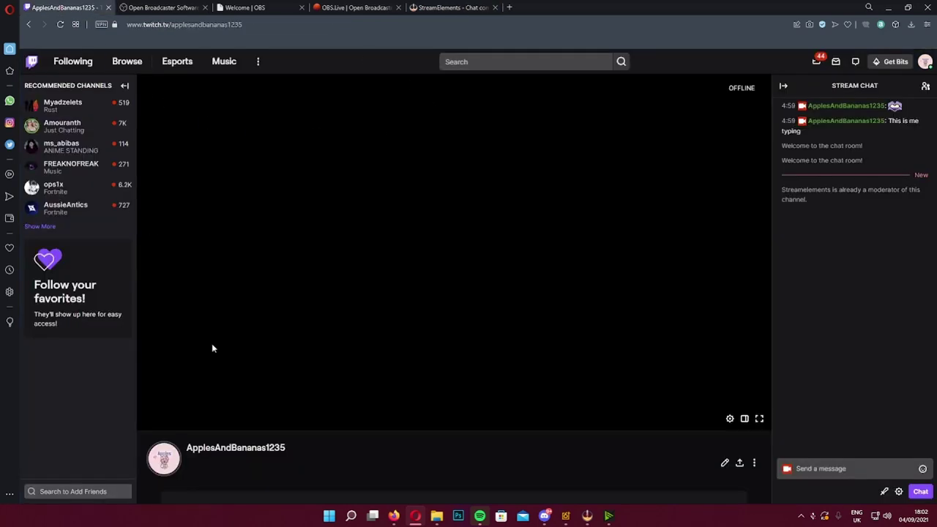
# Step: Send !youtube in Twitch stream chat and check StreamElements replies with the channel link
pyautogui.click(842, 469)
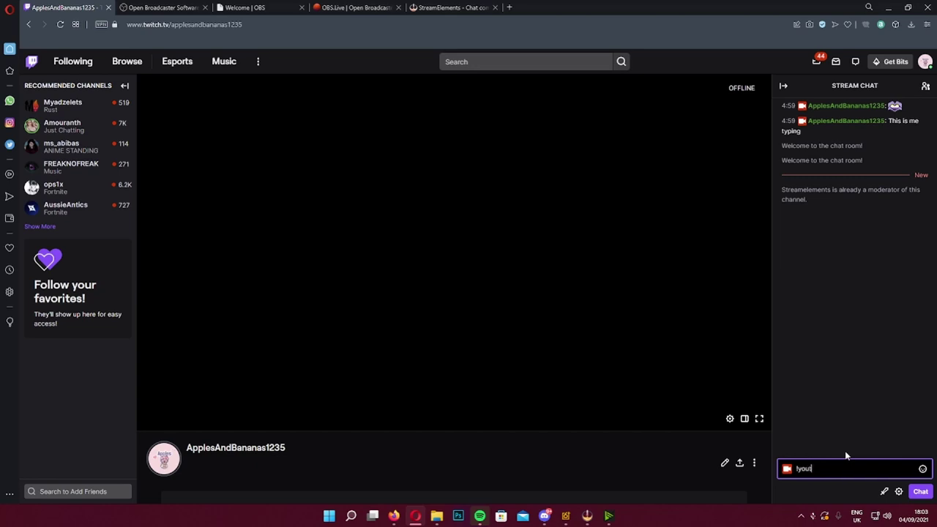
pyautogui.press('Return')
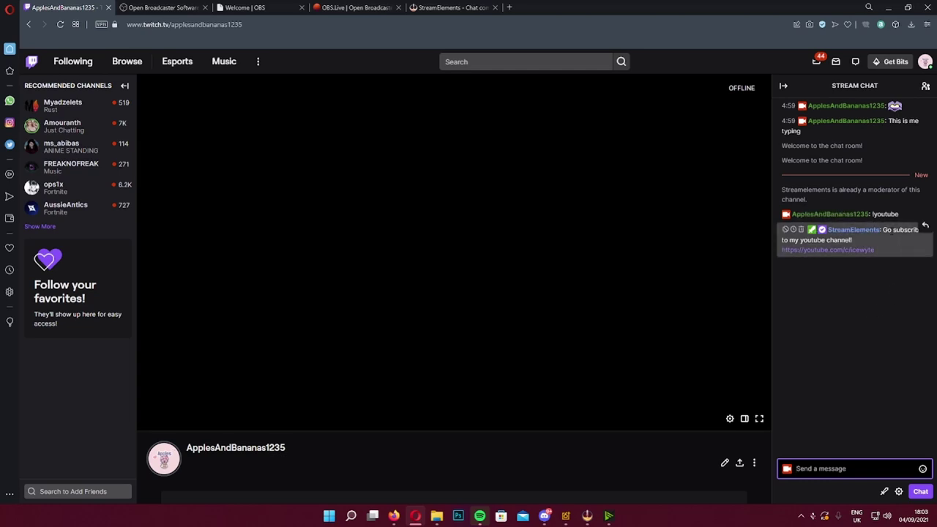
pyautogui.click(869, 364)
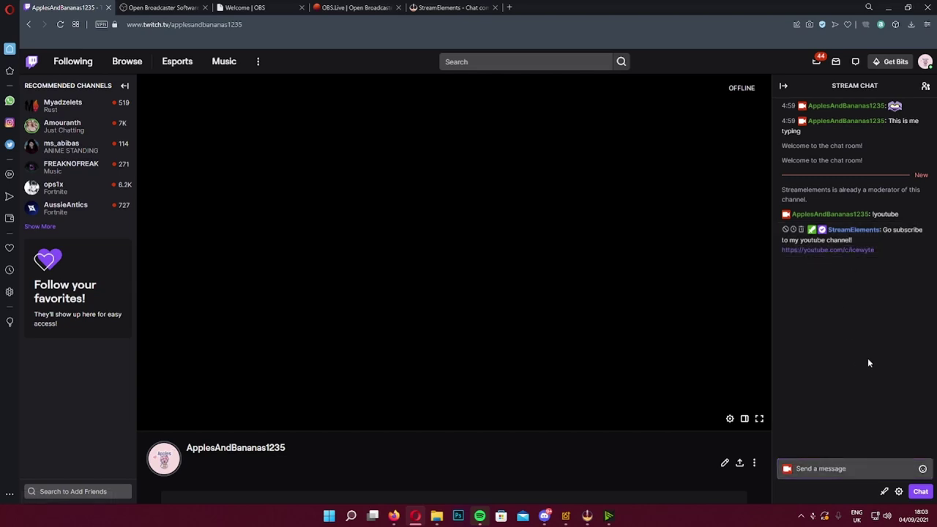